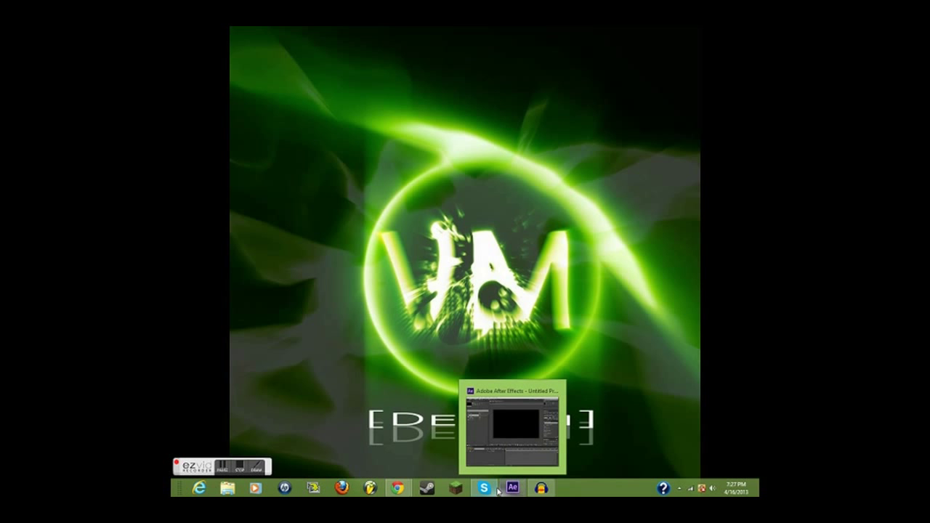
- Switch to After Effects and move the screen recorder's floating toolbar onto the Windows taskbar
{"action": "left_click", "coordinate": [512, 487]}
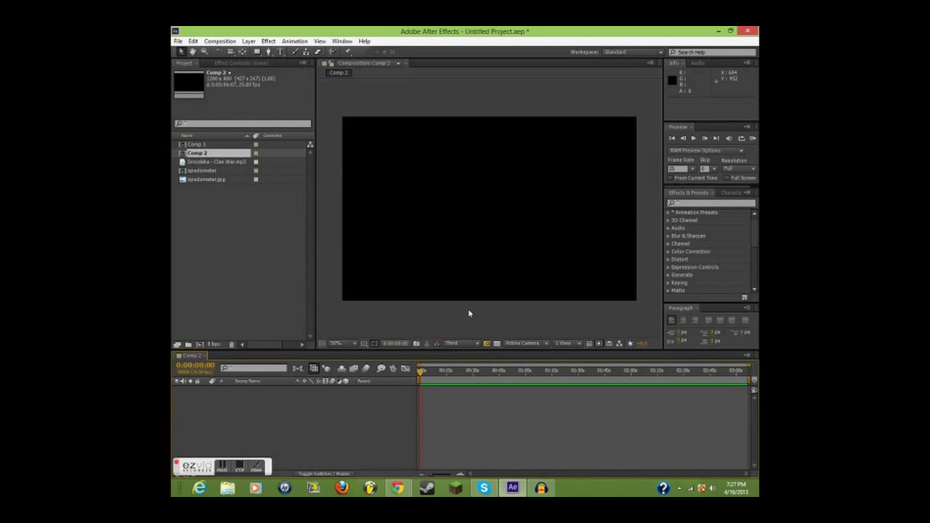
{"action": "left_click", "coordinate": [232, 188]}
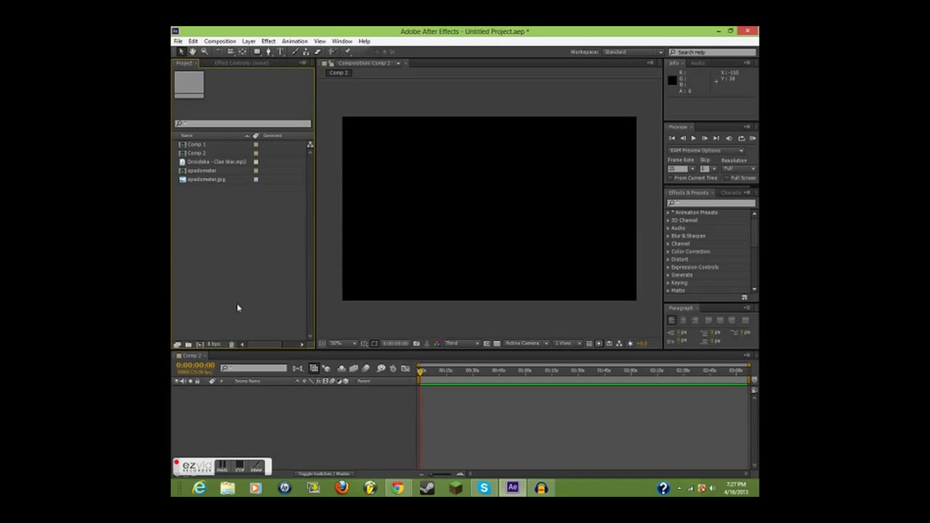
{"action": "left_click_drag", "start_coordinate": [190, 464], "coordinate": [595, 29]}
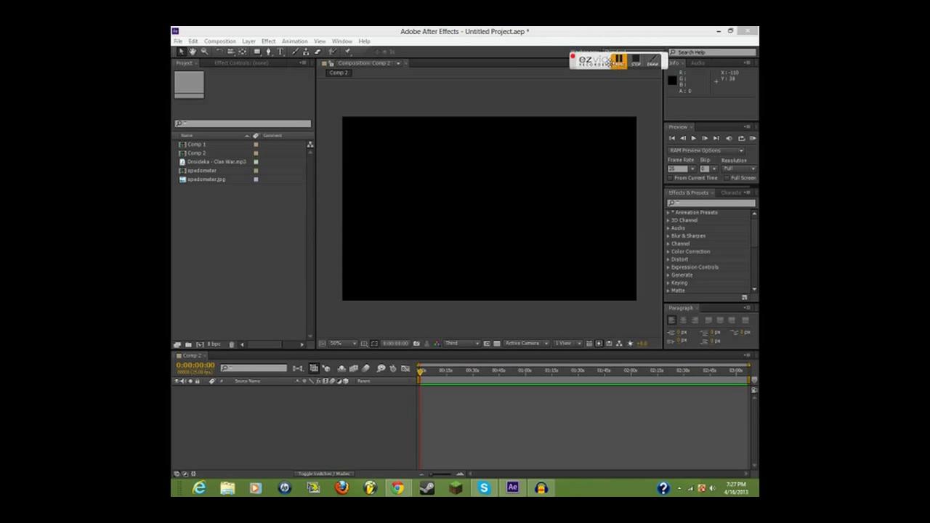
{"action": "left_click_drag", "start_coordinate": [588, 61], "coordinate": [586, 487]}
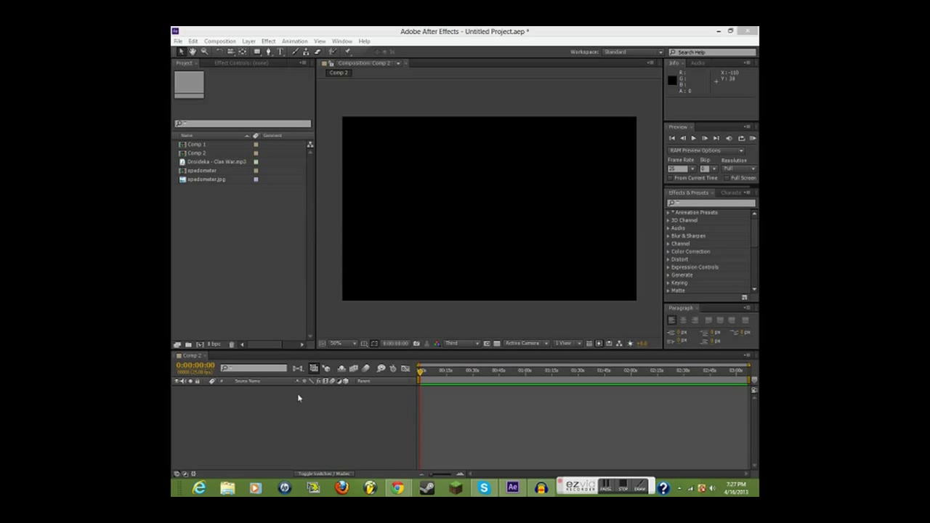
{"action": "left_click", "coordinate": [227, 247]}
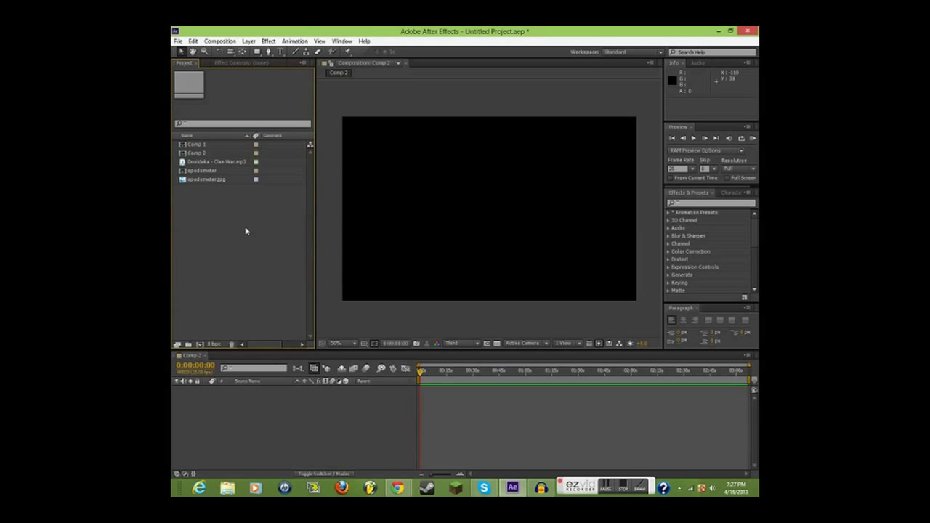
- Add the Droideka - Clan War.mp3 audio file from the project to Comp 2's timeline
{"action": "left_click", "coordinate": [218, 428]}
{"action": "left_click", "coordinate": [215, 180]}
{"action": "left_click", "coordinate": [216, 162]}
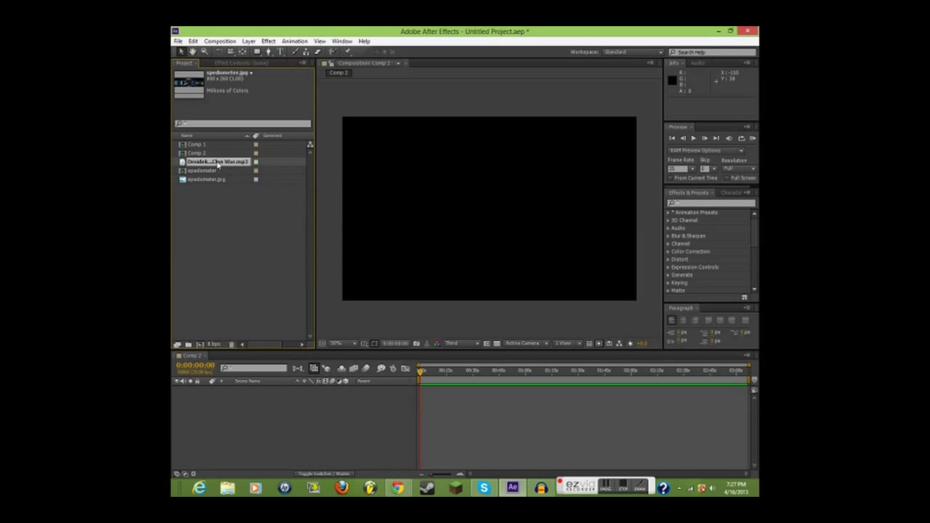
{"action": "left_click", "coordinate": [216, 181]}
{"action": "left_click", "coordinate": [216, 162]}
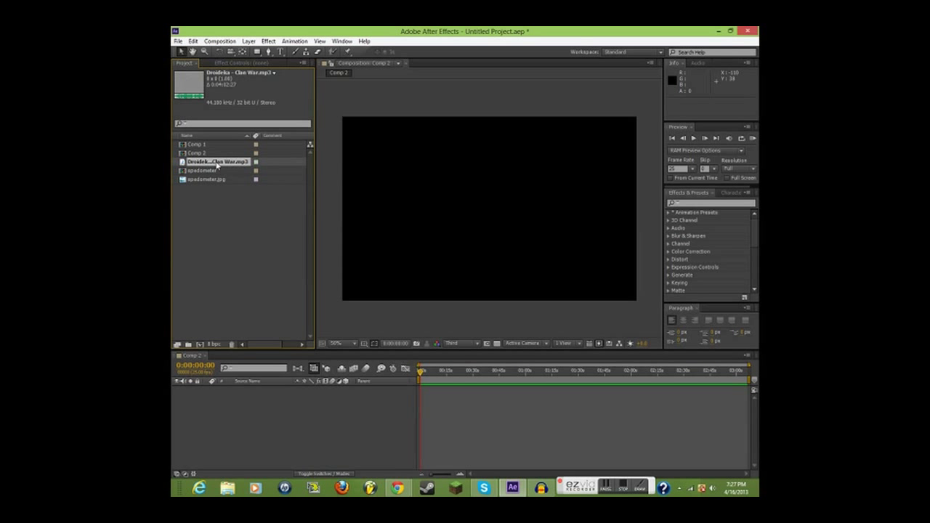
{"action": "left_click", "coordinate": [434, 180]}
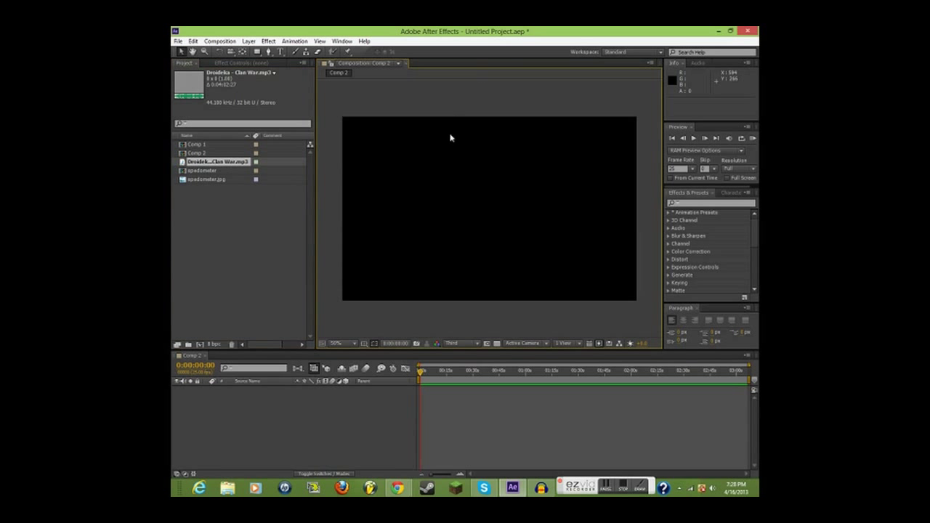
{"action": "left_click_drag", "start_coordinate": [205, 164], "coordinate": [215, 403]}
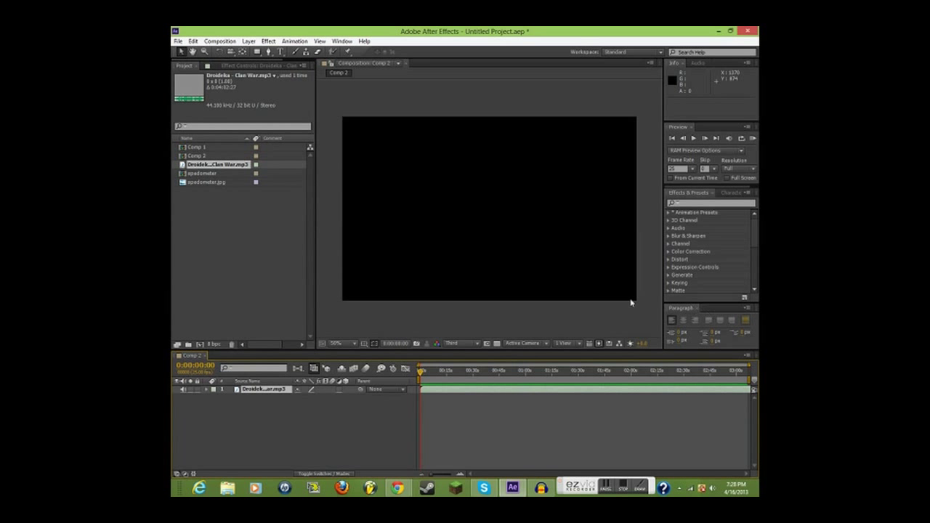
{"action": "left_click", "coordinate": [263, 411]}
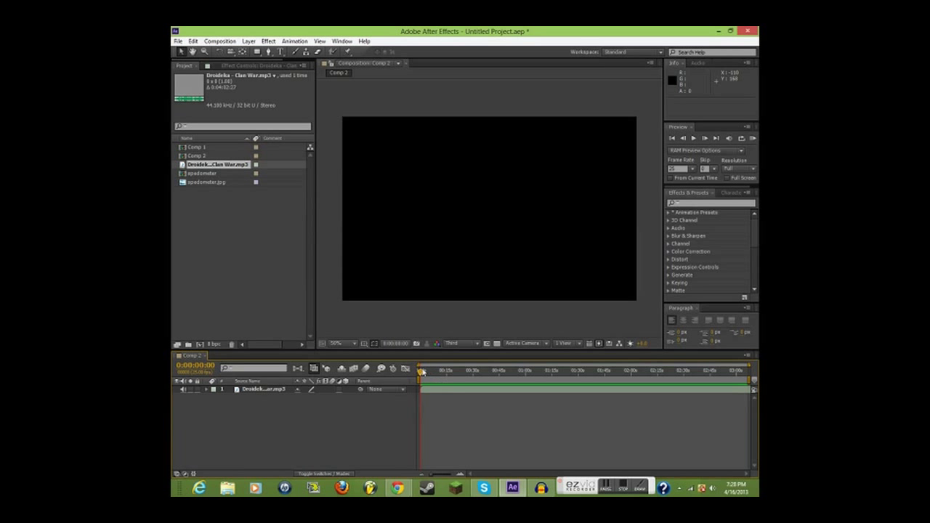
- Create a new white solid layer at the composition size with the default solid settings
{"action": "left_click", "coordinate": [270, 390]}
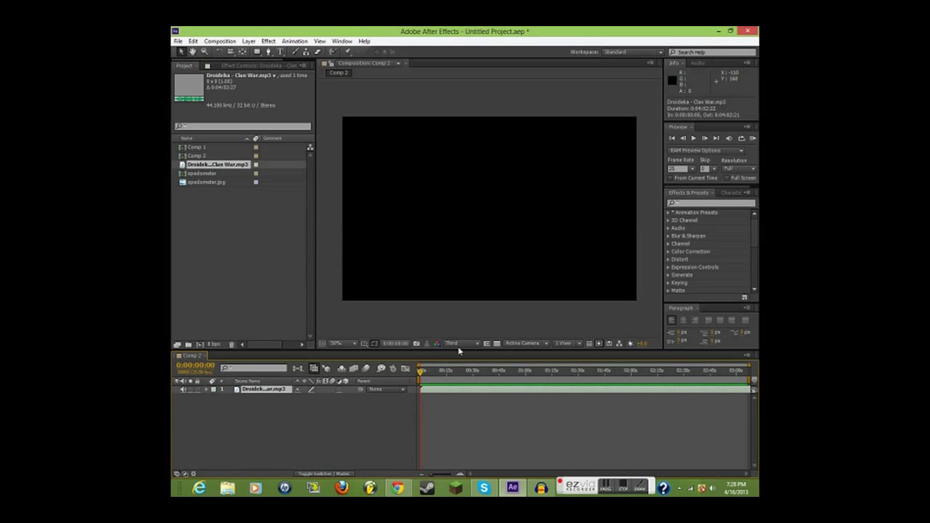
{"action": "left_click", "coordinate": [249, 40]}
{"action": "mouse_move", "coordinate": [374, 51]}
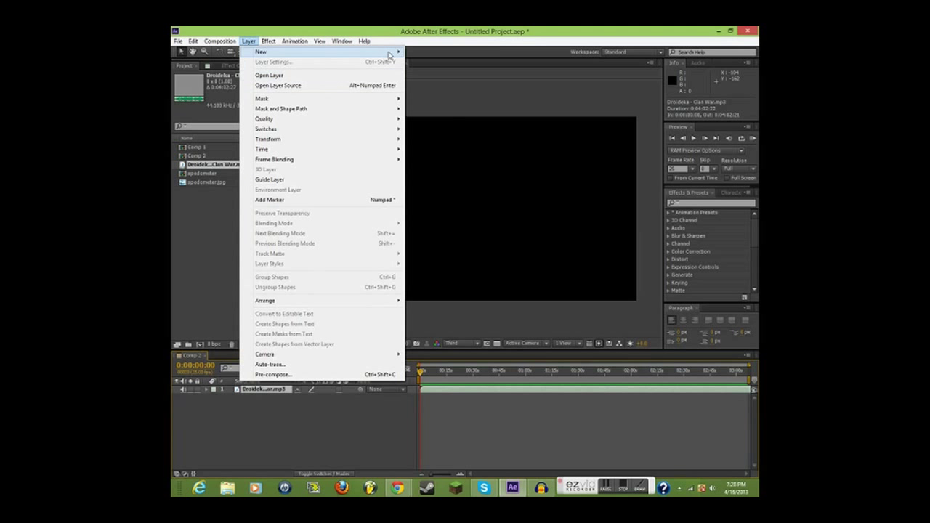
{"action": "left_click", "coordinate": [423, 61]}
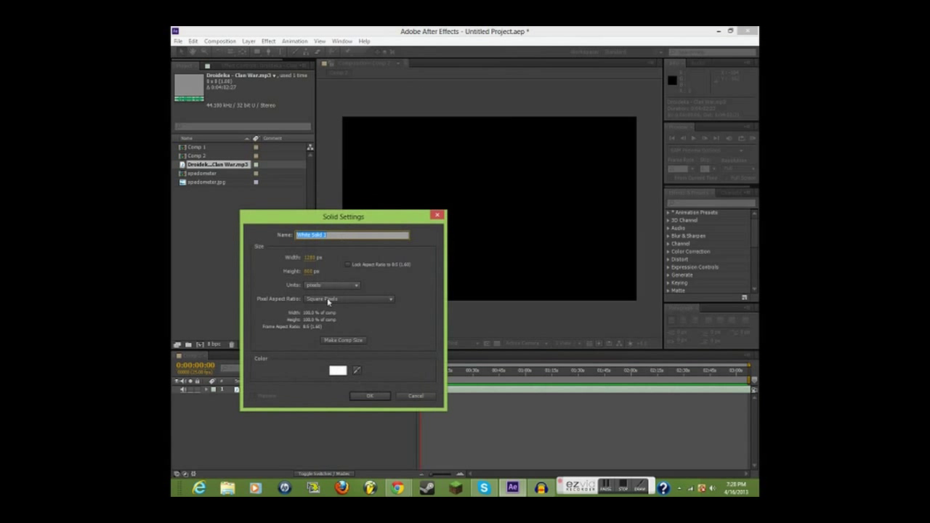
{"action": "left_click", "coordinate": [362, 397]}
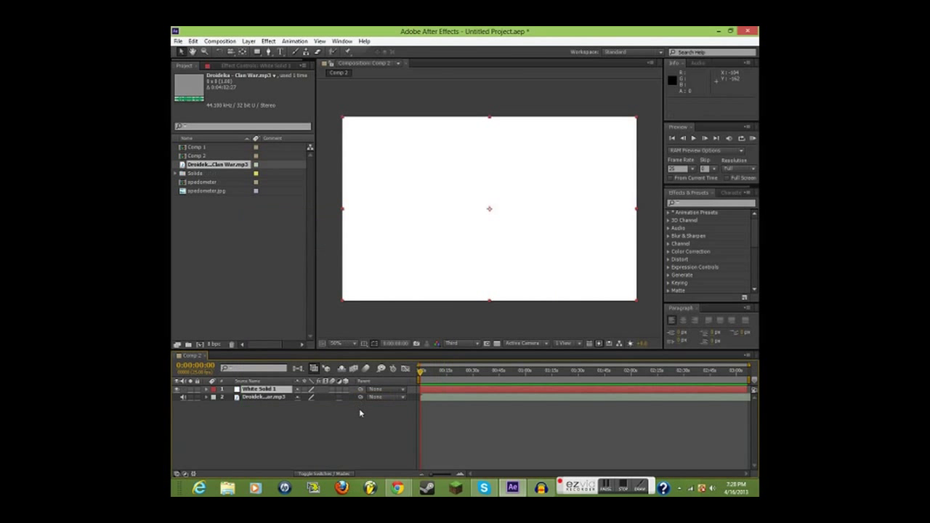
- Draw a closed five-point mask with the Pen tool near the middle of the white solid
{"action": "left_click", "coordinate": [267, 53]}
{"action": "left_click", "coordinate": [481, 166]}
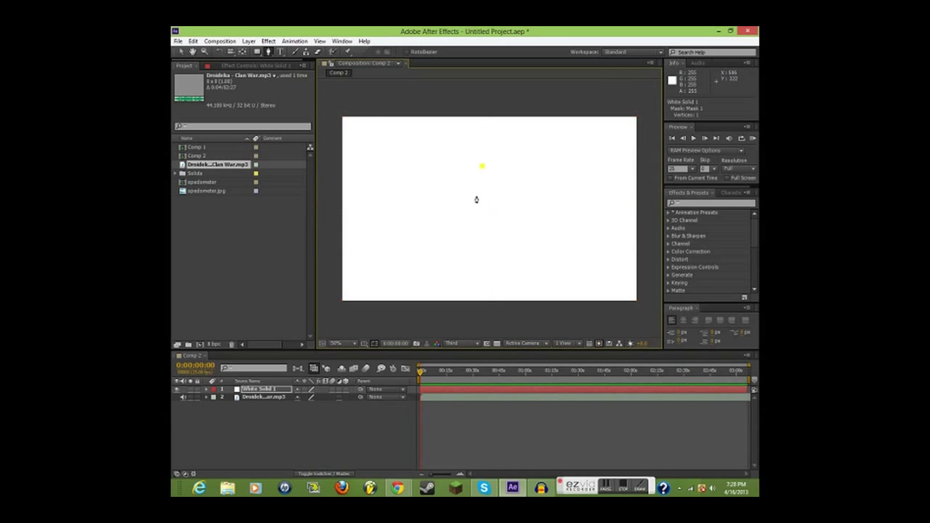
{"action": "left_click", "coordinate": [479, 219]}
{"action": "left_click", "coordinate": [496, 235]}
{"action": "left_click", "coordinate": [512, 204]}
{"action": "left_click", "coordinate": [502, 176]}
{"action": "left_click", "coordinate": [481, 166]}
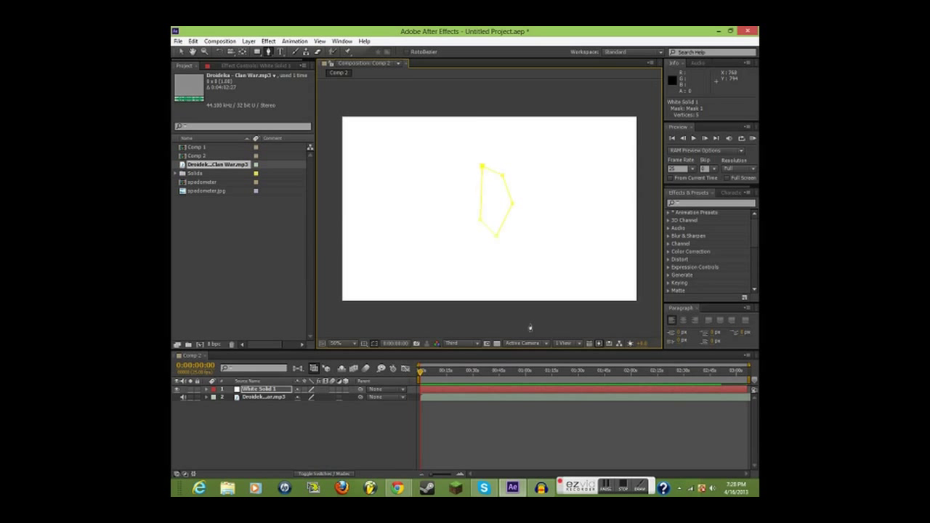
- Move the mask's two upper vertices so that the shape tapers to a point at its top
{"action": "left_click", "coordinate": [181, 52]}
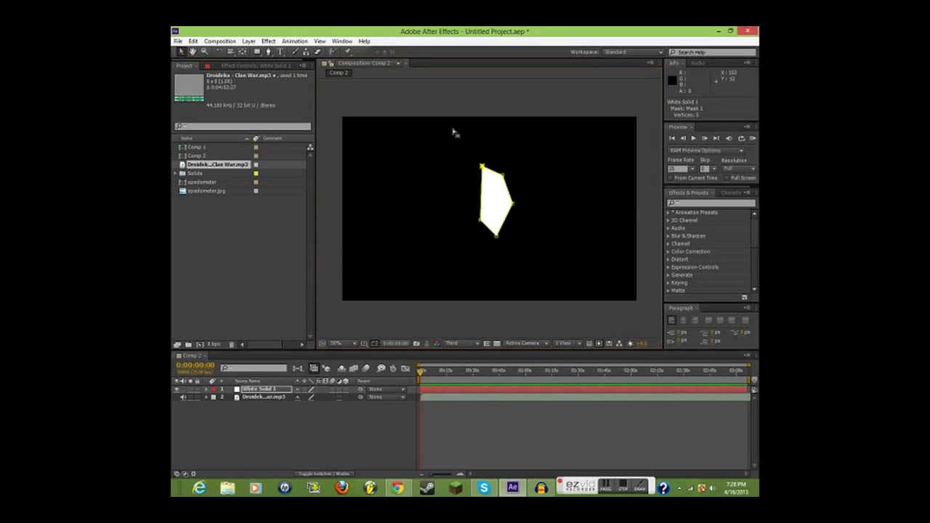
{"action": "left_click_drag", "start_coordinate": [501, 179], "coordinate": [493, 156]}
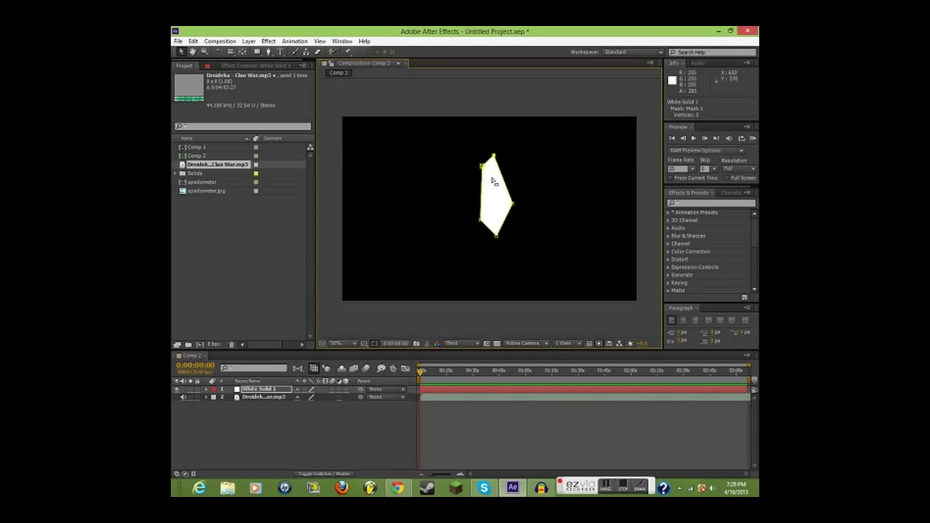
{"action": "left_click_drag", "start_coordinate": [486, 166], "coordinate": [489, 162]}
- Find the Mirror effect and apply it to the white solid layer
{"action": "left_click", "coordinate": [714, 202]}
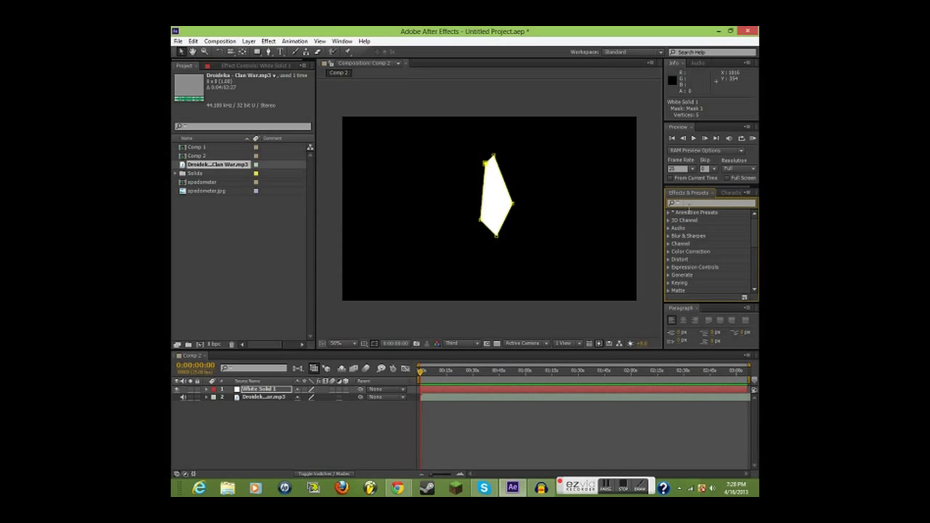
{"action": "type", "text": "mirror"}
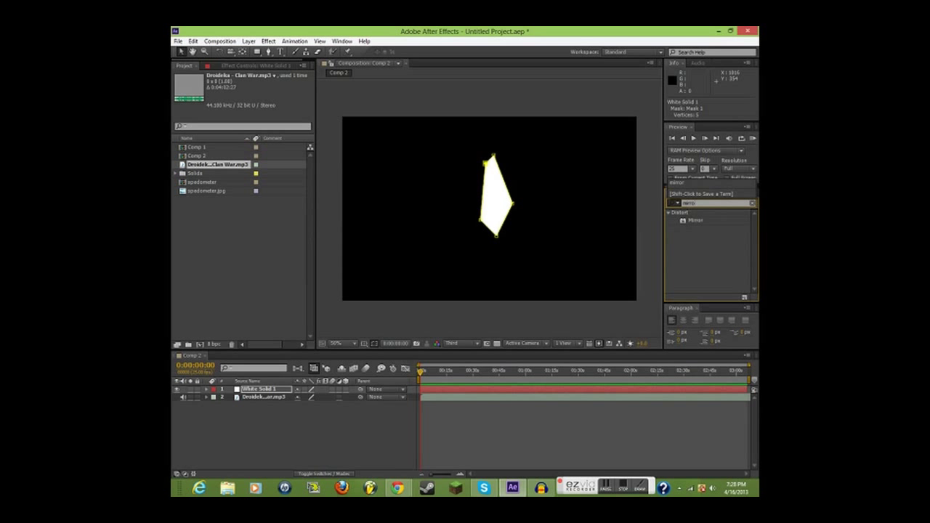
{"action": "left_click_drag", "start_coordinate": [696, 220], "coordinate": [269, 393]}
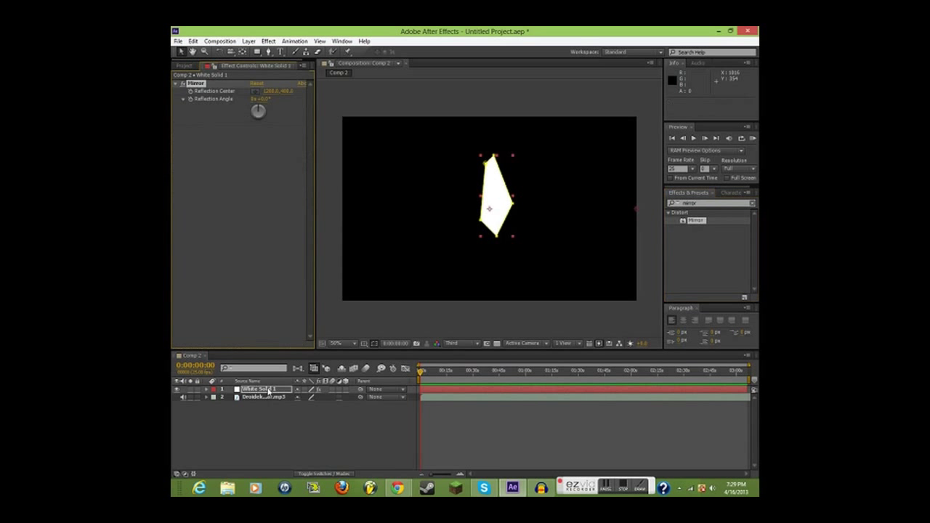
- Place the Mirror effect's reflection center inside the masked shape at about 656, 386
{"action": "left_click", "coordinate": [256, 95]}
{"action": "left_click", "coordinate": [496, 208]}
{"action": "left_click_drag", "start_coordinate": [496, 208], "coordinate": [492, 209]}
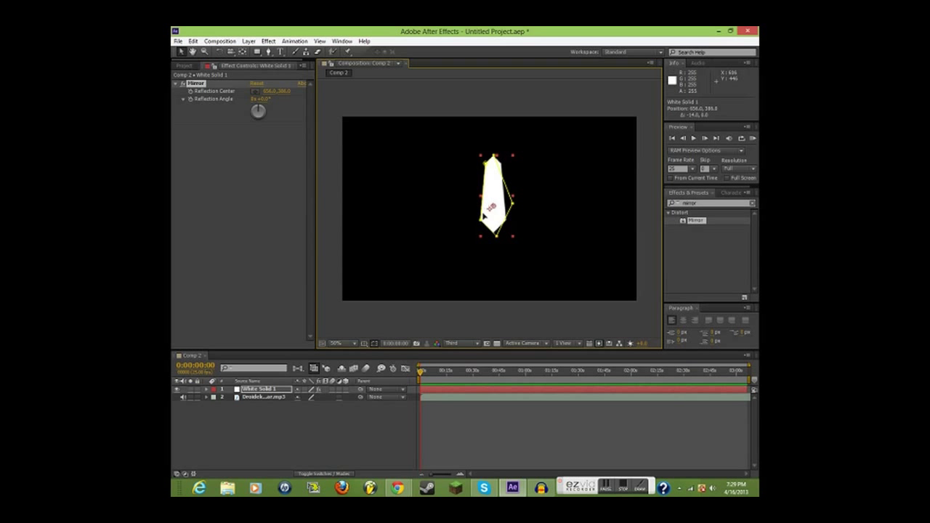
- Narrow the mask's upper vertex and pull its two lower vertices down to form a long, symmetrical needle, then deselect the layer
{"action": "left_click", "coordinate": [489, 161]}
{"action": "left_click", "coordinate": [485, 190]}
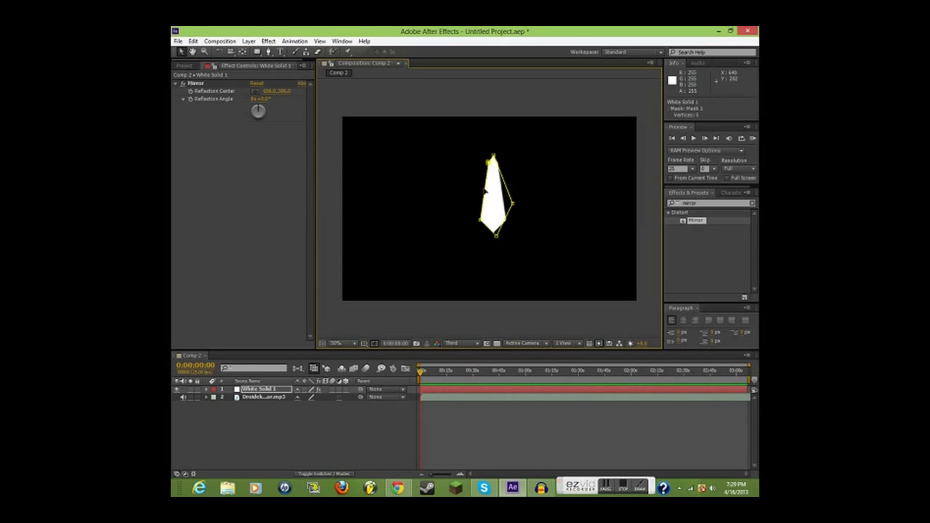
{"action": "left_click_drag", "start_coordinate": [480, 223], "coordinate": [495, 281]}
{"action": "left_click_drag", "start_coordinate": [488, 228], "coordinate": [482, 258]}
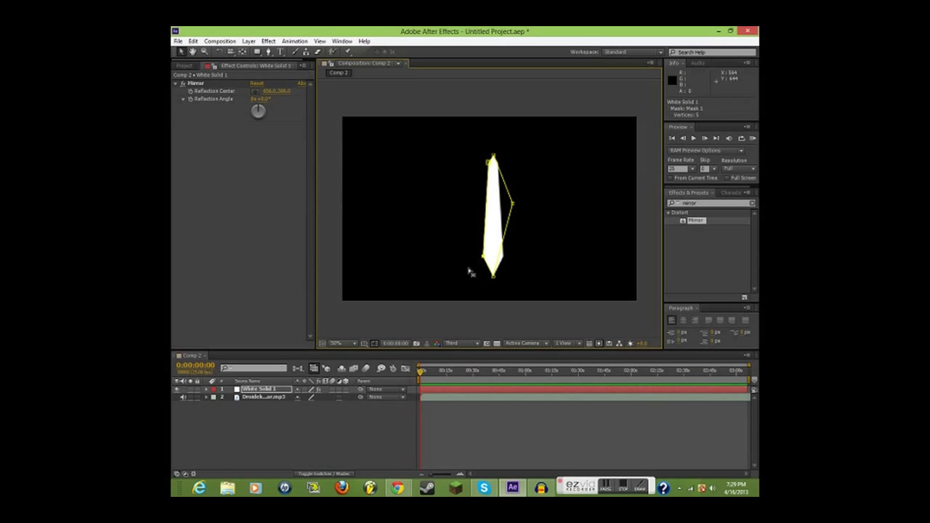
{"action": "left_click", "coordinate": [324, 250]}
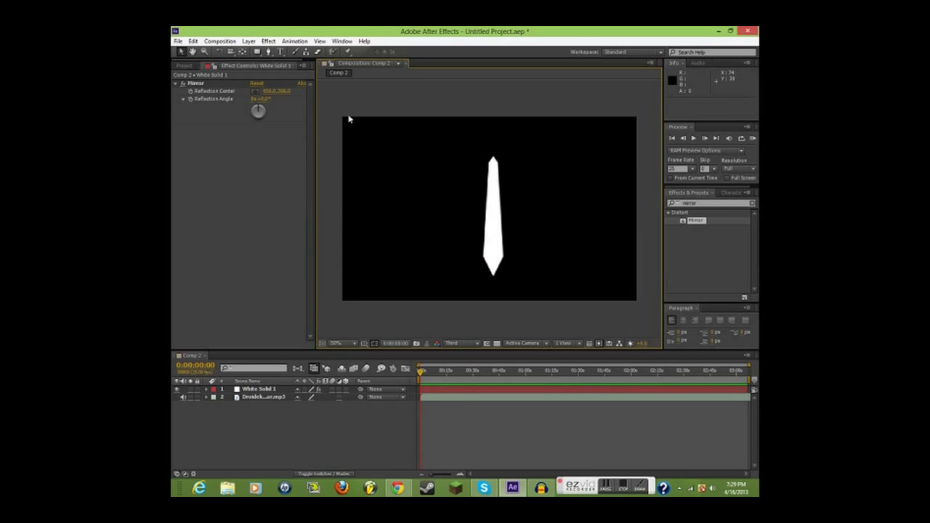
- Lock Comp 2's aspect ratio to 8:5 and enlarge the composition to about 1760 × 1100 px
{"action": "left_click", "coordinate": [220, 41]}
{"action": "left_click", "coordinate": [232, 65]}
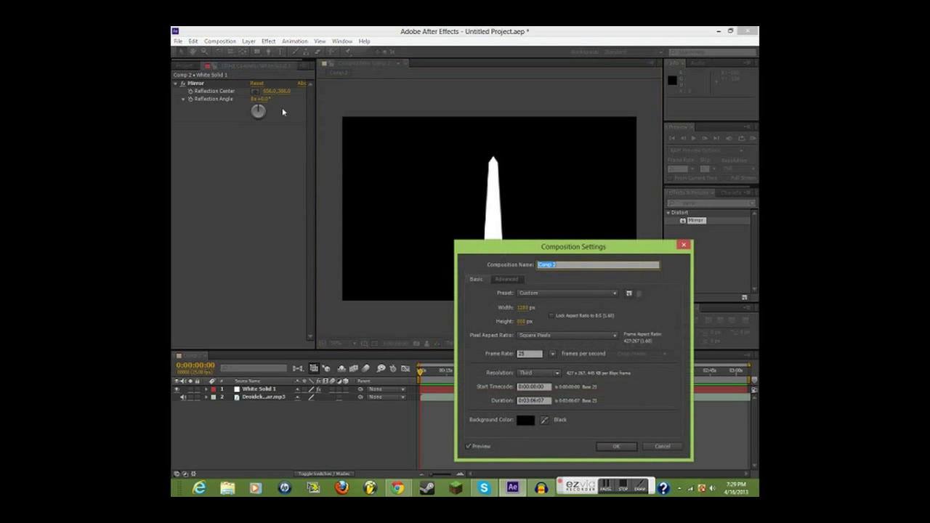
{"action": "left_click", "coordinate": [551, 315]}
{"action": "left_click_drag", "start_coordinate": [521, 307], "coordinate": [585, 297]}
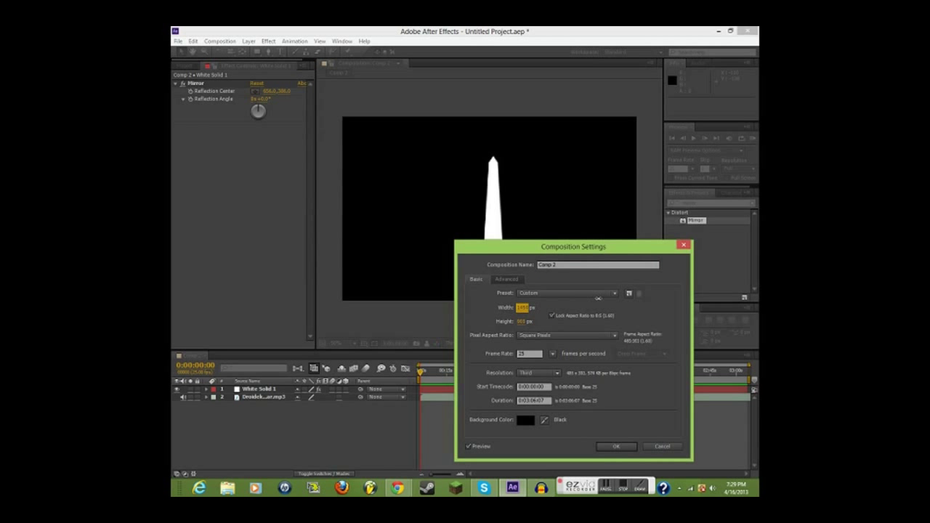
{"action": "left_click_drag", "start_coordinate": [708, 279], "coordinate": [732, 288]}
{"action": "left_click", "coordinate": [616, 446]}
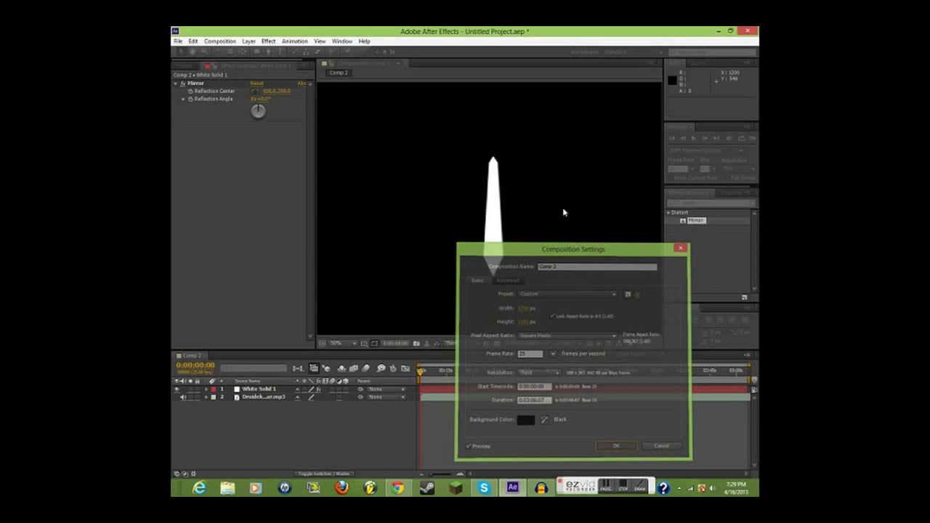
- Scale the white solid layer up to 174%
{"action": "left_click", "coordinate": [273, 391]}
{"action": "key", "text": "s"}
{"action": "left_click_drag", "start_coordinate": [321, 401], "coordinate": [367, 402]}
{"action": "scroll", "coordinate": [417, 322], "scroll_direction": "up", "scroll_amount": 4}
{"action": "left_click", "coordinate": [369, 310]}
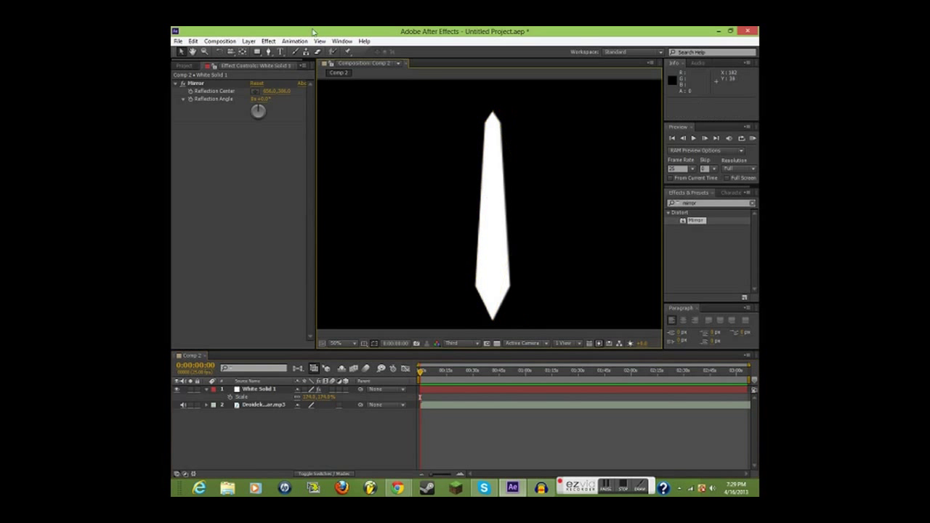
- Set the composition preview resolution to Full
{"action": "left_click", "coordinate": [320, 41]}
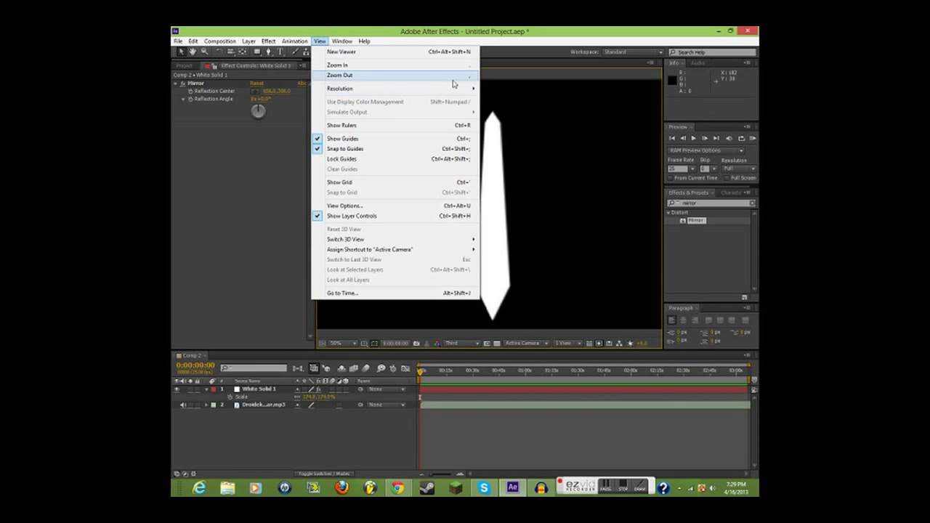
{"action": "mouse_move", "coordinate": [457, 87]}
{"action": "left_click", "coordinate": [495, 89]}
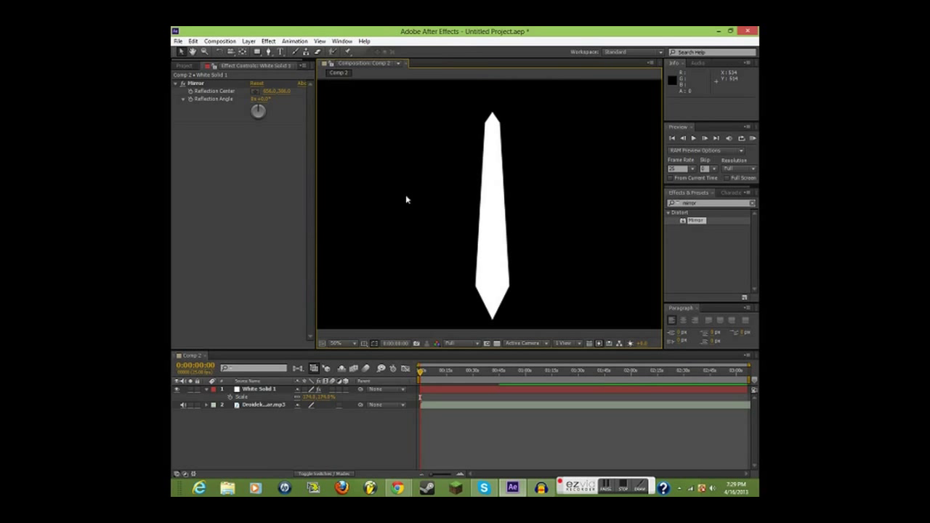
{"action": "scroll", "coordinate": [407, 210], "scroll_direction": "up", "scroll_amount": 2}
{"action": "scroll", "coordinate": [404, 221], "scroll_direction": "down", "scroll_amount": 3}
{"action": "scroll", "coordinate": [404, 221], "scroll_direction": "up", "scroll_amount": 1}
{"action": "left_click", "coordinate": [177, 86]}
{"action": "scroll", "coordinate": [552, 271], "scroll_direction": "down", "scroll_amount": 3}
{"action": "scroll", "coordinate": [533, 272], "scroll_direction": "up", "scroll_amount": 3}
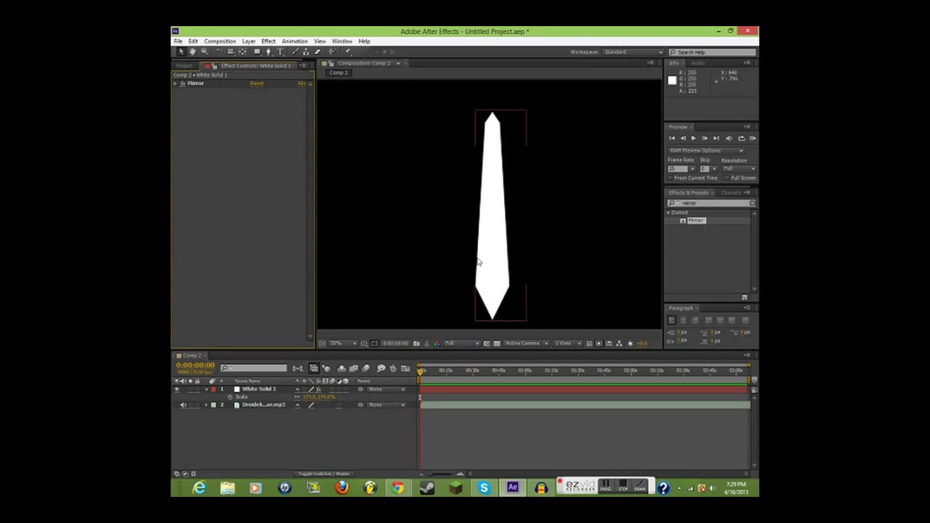
- Try a 4° reflection angle in the white solid's Mirror effect and undo the change
{"action": "left_click", "coordinate": [269, 389]}
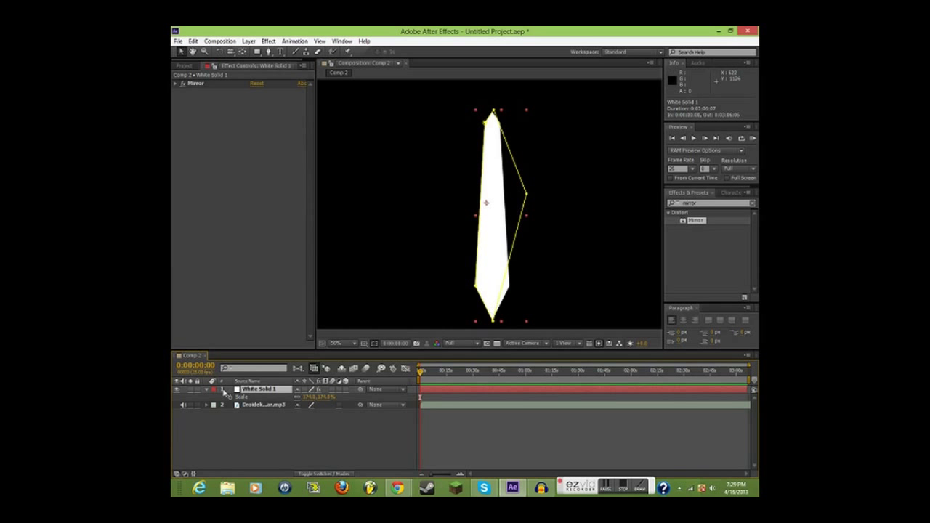
{"action": "left_click", "coordinate": [174, 84]}
{"action": "mouse_move", "coordinate": [264, 101]}
{"action": "left_mouse_down"}
{"action": "mouse_move", "coordinate": [238, 100]}
{"action": "mouse_move", "coordinate": [268, 101]}
{"action": "left_mouse_up"}
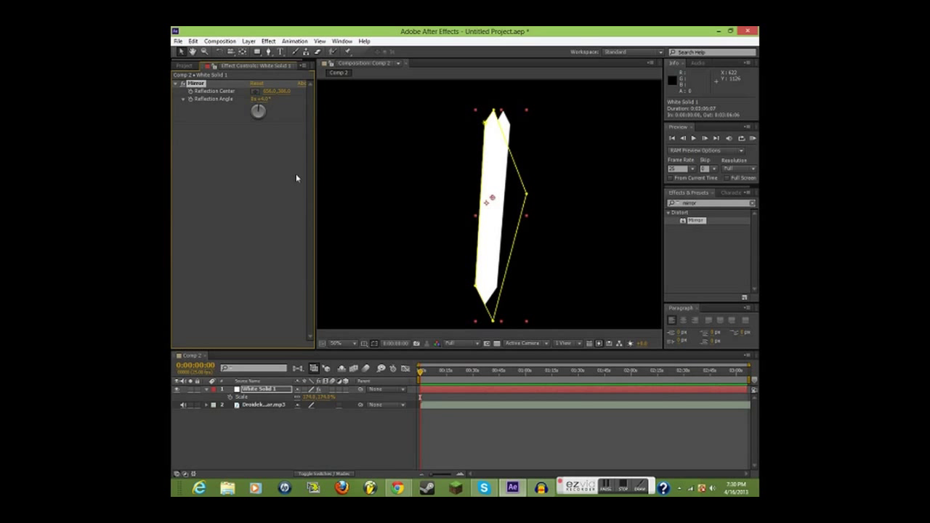
{"action": "key", "text": "ctrl+z"}
{"action": "left_click", "coordinate": [400, 222]}
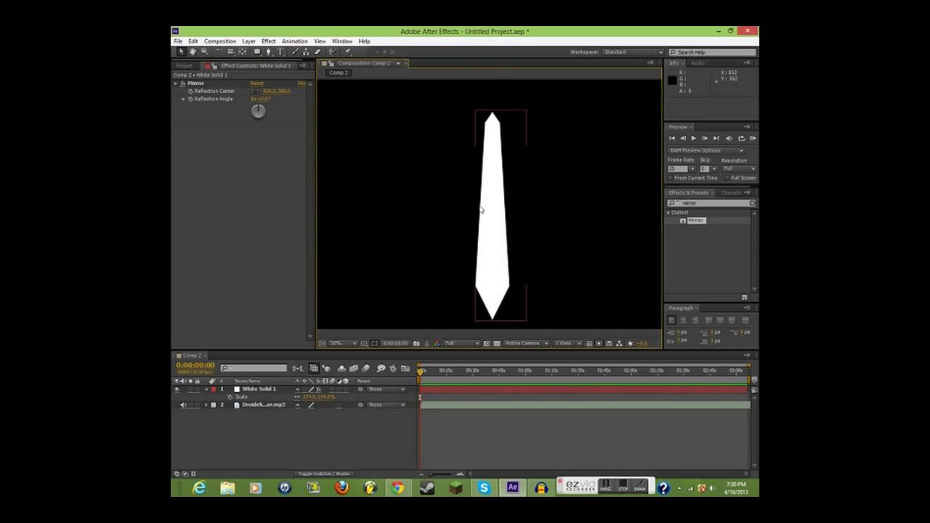
- Duplicate the white solid layer that holds the mirrored needle
{"action": "scroll", "coordinate": [480, 210], "scroll_direction": "down", "scroll_amount": 1}
{"action": "left_click", "coordinate": [492, 228]}
{"action": "left_click", "coordinate": [404, 307]}
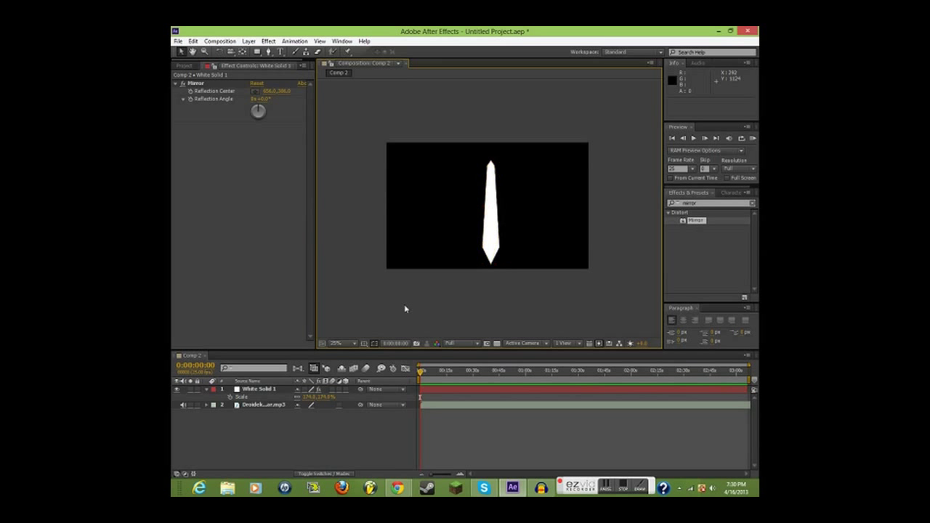
{"action": "left_click", "coordinate": [272, 404]}
{"action": "left_click", "coordinate": [276, 390]}
{"action": "left_click", "coordinate": [278, 406]}
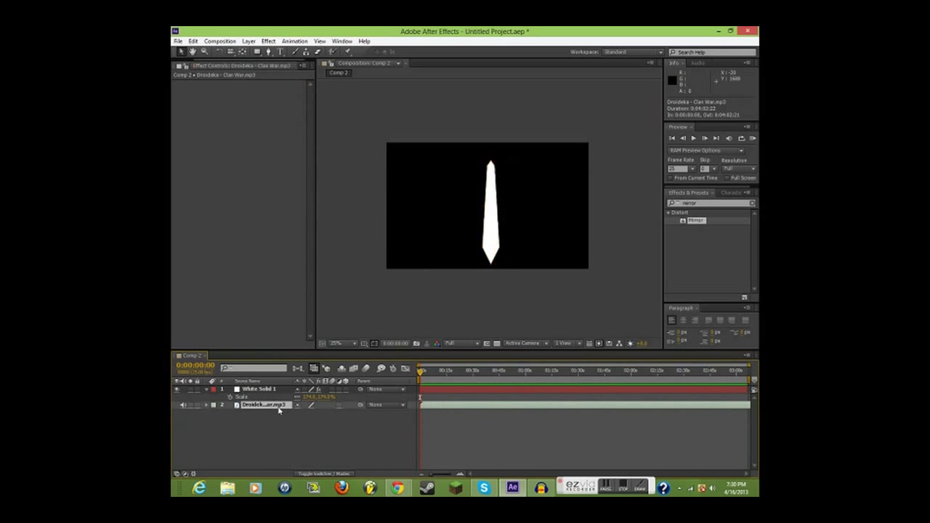
{"action": "left_click", "coordinate": [275, 393]}
{"action": "left_click", "coordinate": [275, 393]}
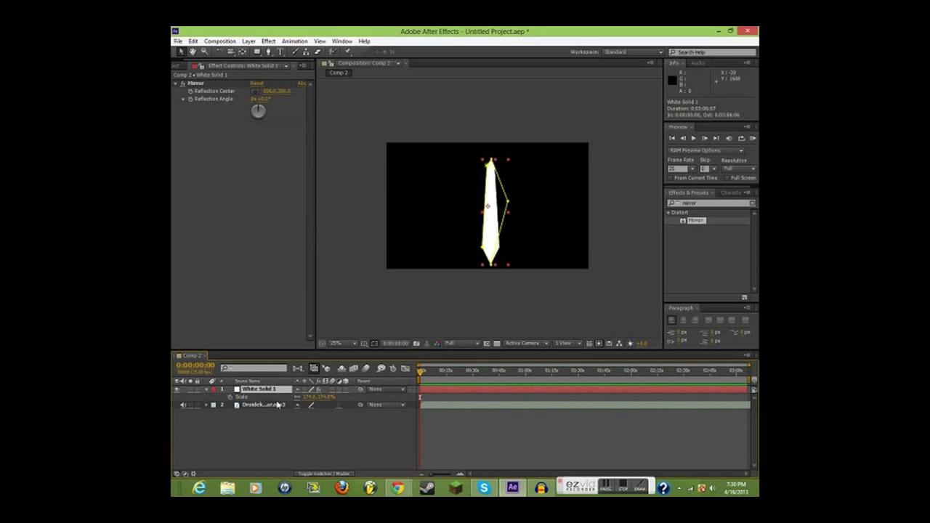
{"action": "key", "text": "ctrl+d"}
- Pre-compose both white solid layers into a new composition named Dial_Symmetrical, moving all attributes into it
{"action": "left_click", "coordinate": [281, 399], "text": "shift"}
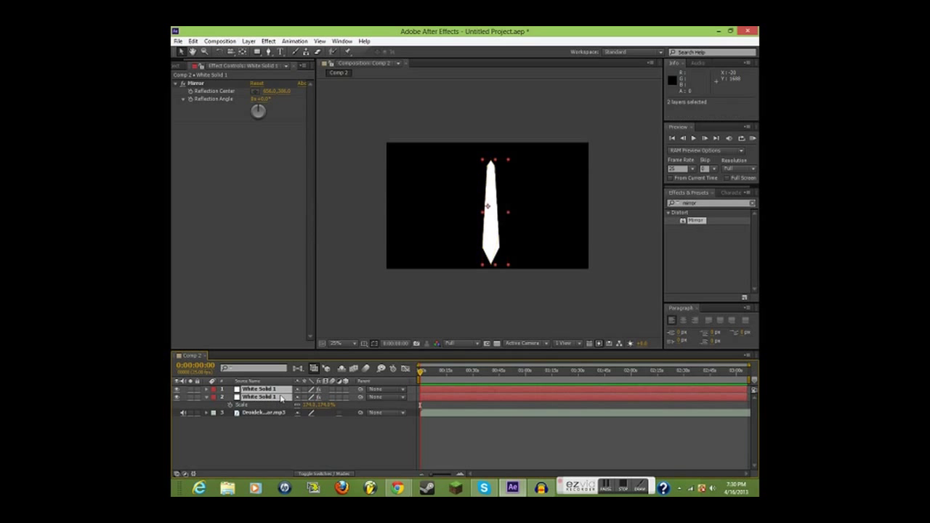
{"action": "key", "text": "ctrl+shift+c"}
{"action": "key", "text": "BackSpace"}
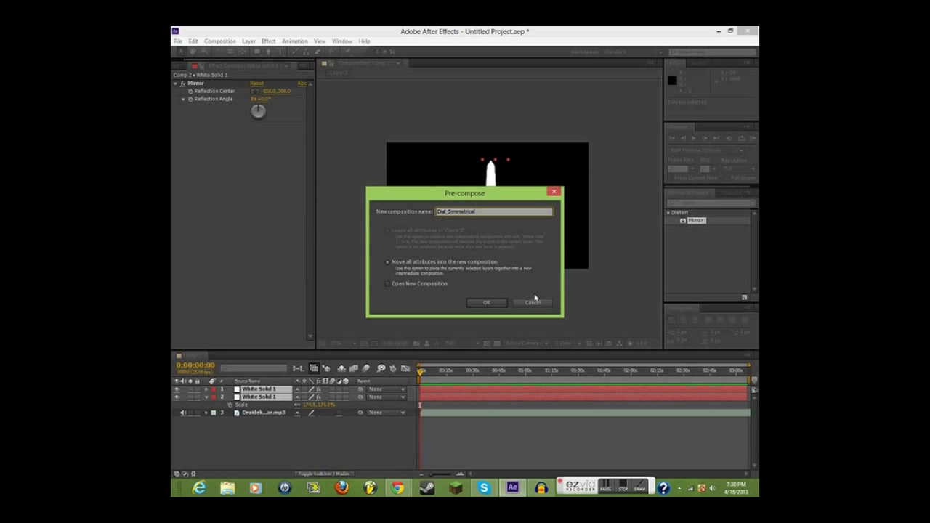
{"action": "left_click", "coordinate": [474, 302]}
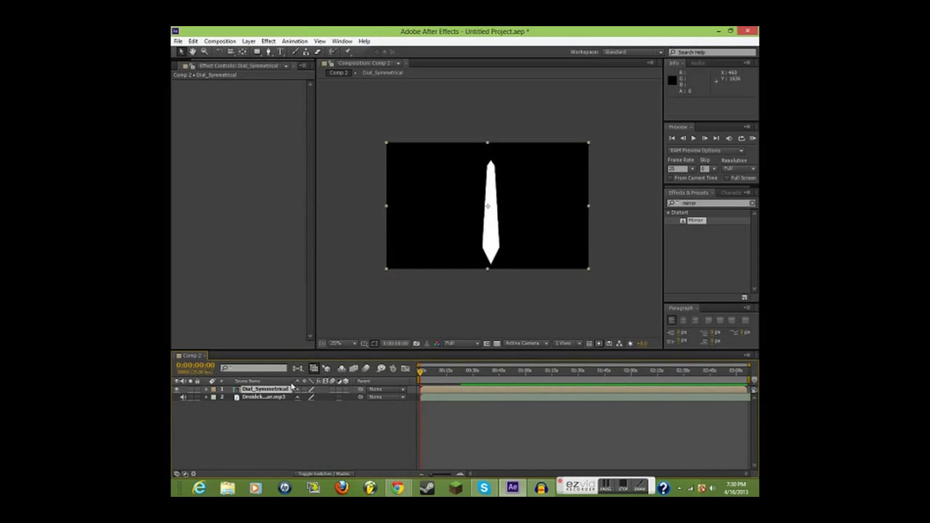
- Shift the Dial_Symmetrical layer's anchor point to the needle's wide base, at about 911, 925.5
{"action": "left_click", "coordinate": [276, 397]}
{"action": "left_click", "coordinate": [279, 390]}
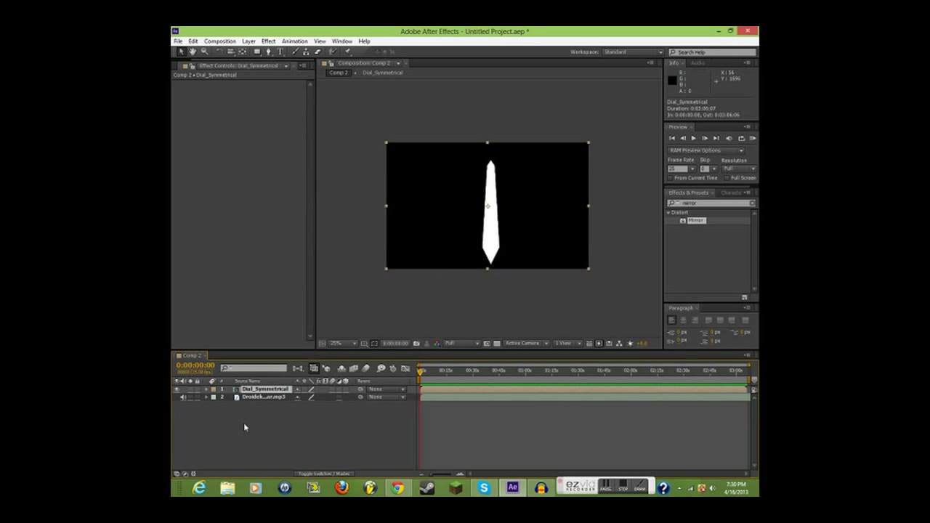
{"action": "key", "text": "a"}
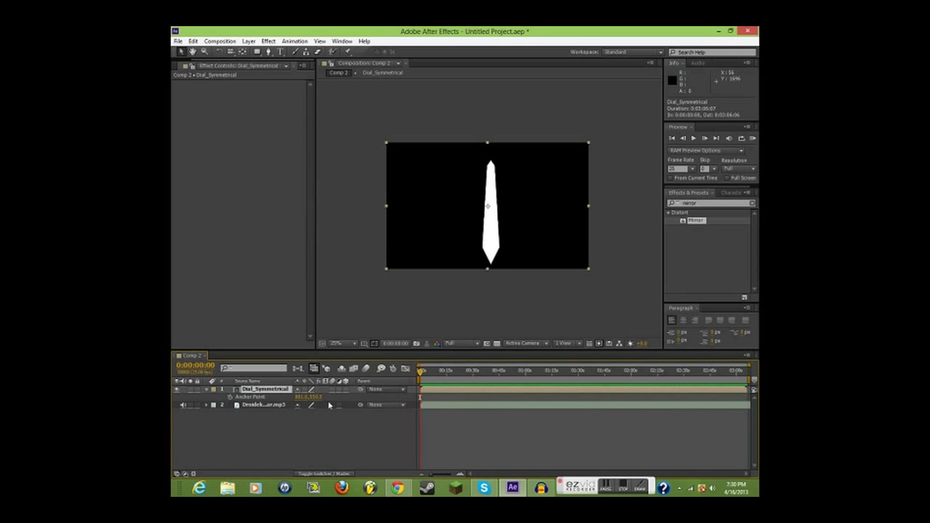
{"action": "left_click_drag", "start_coordinate": [317, 396], "coordinate": [380, 396]}
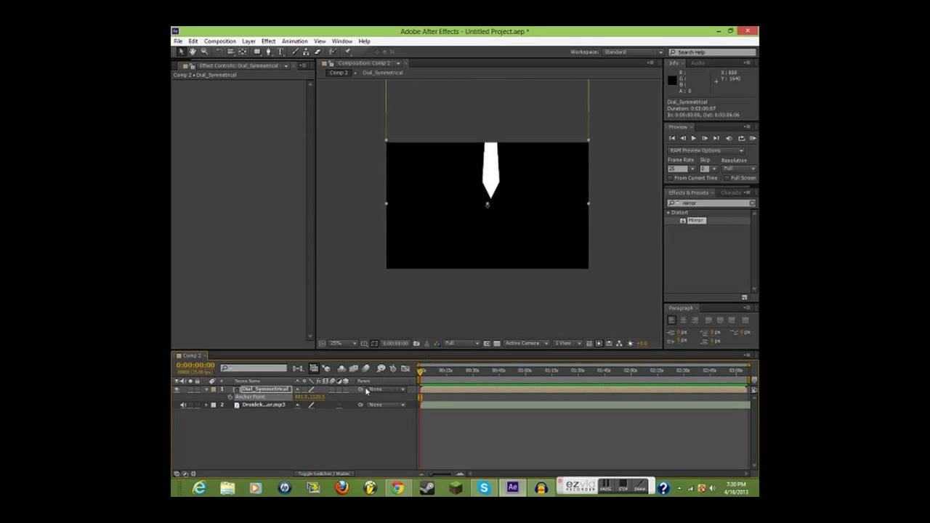
{"action": "left_click_drag", "start_coordinate": [319, 396], "coordinate": [298, 397]}
{"action": "left_click_drag", "start_coordinate": [224, 410], "coordinate": [210, 415]}
{"action": "left_click_drag", "start_coordinate": [301, 397], "coordinate": [318, 398]}
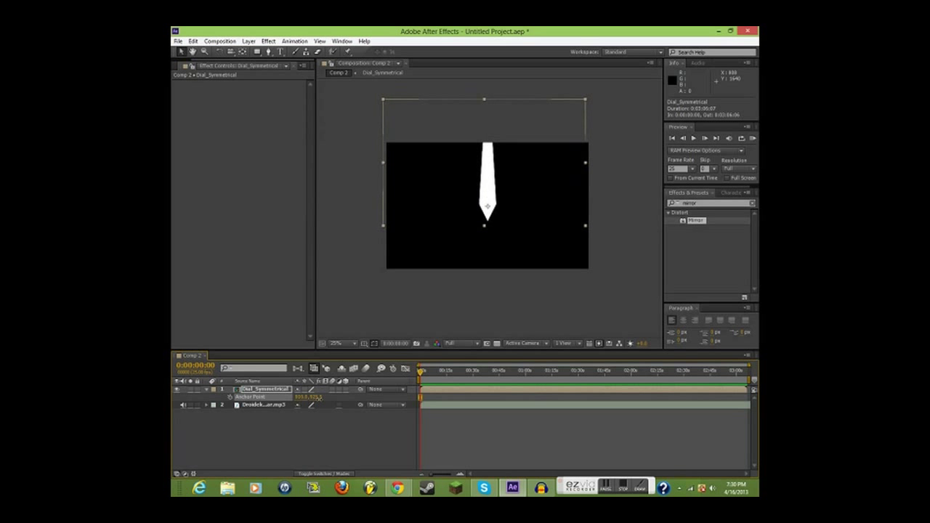
- Move the Dial_Symmetrical layer back down to fill the composition frame, at about position 909, 926.5
{"action": "left_click_drag", "start_coordinate": [487, 176], "coordinate": [490, 216]}
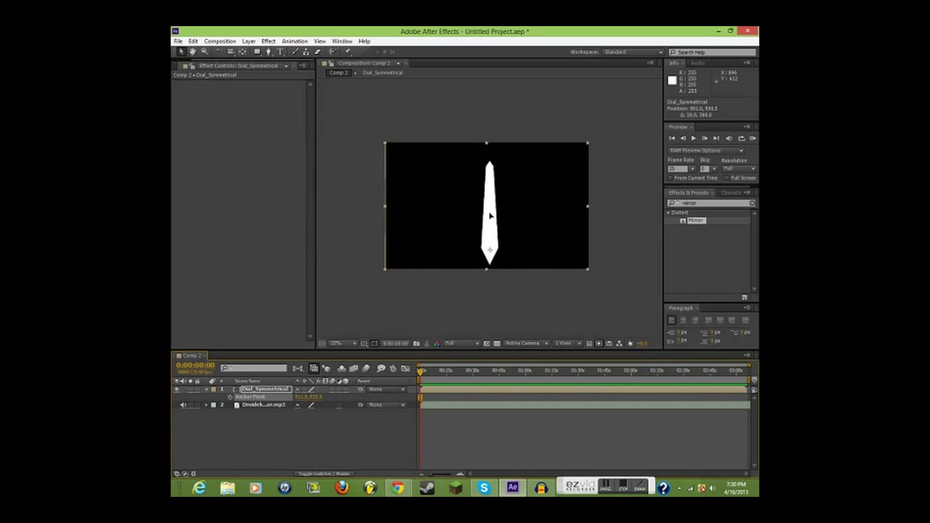
{"action": "left_click", "coordinate": [490, 215]}
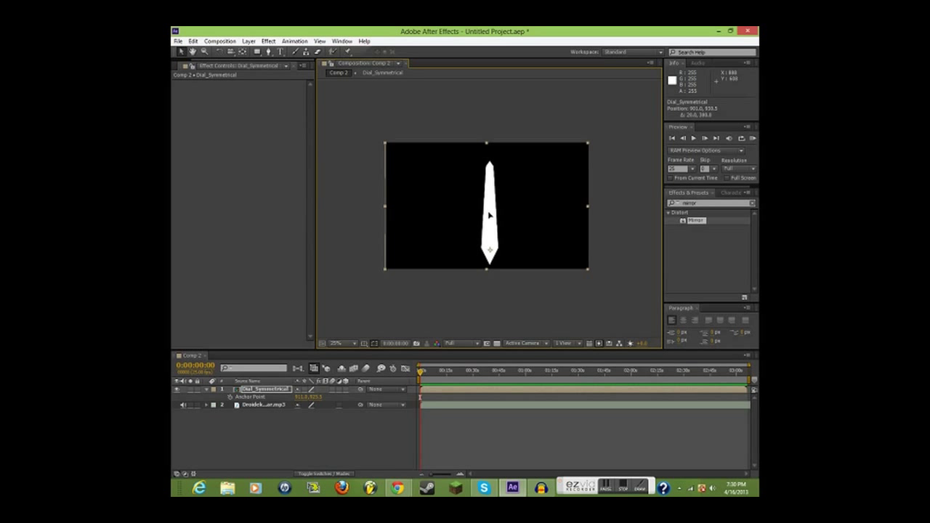
{"action": "left_click_drag", "start_coordinate": [490, 215], "coordinate": [491, 216]}
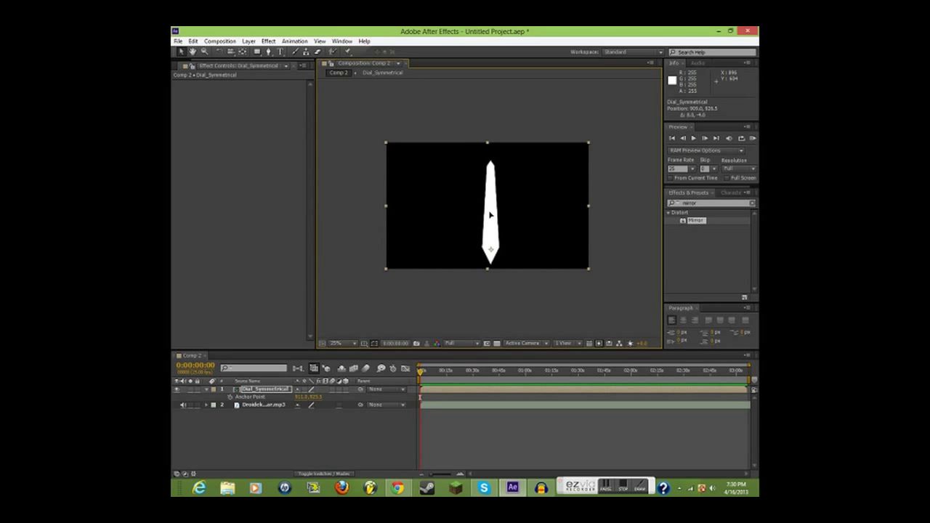
{"action": "left_click", "coordinate": [491, 280]}
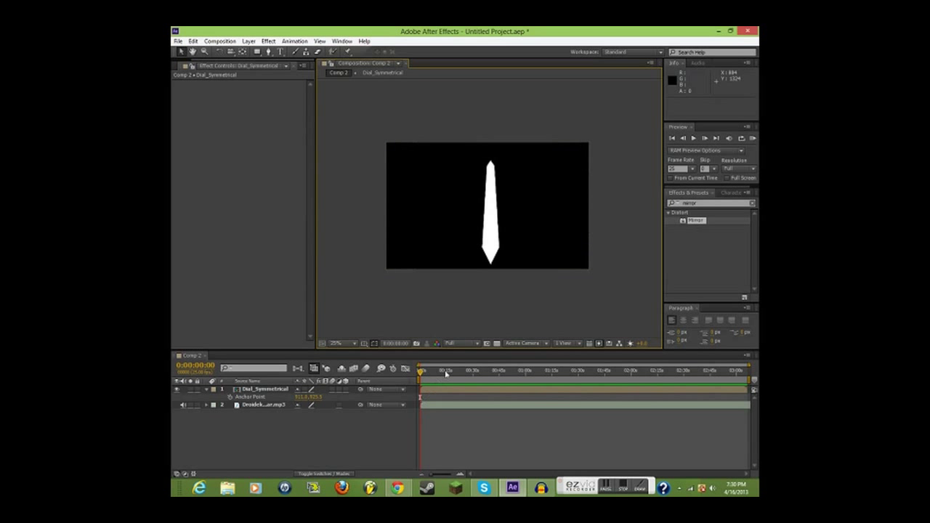
- Show the Dial_Symmetrical layer's Rotation property, try rotating the needle about its base and undo the rotation
{"action": "left_click", "coordinate": [276, 390]}
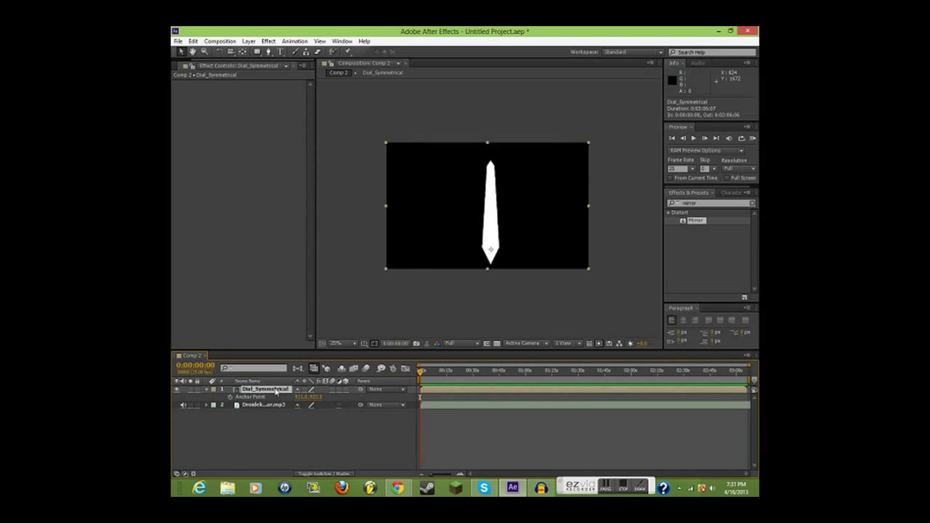
{"action": "key", "text": "r"}
{"action": "left_click_drag", "start_coordinate": [307, 397], "coordinate": [355, 470]}
{"action": "key", "text": "ctrl+z"}
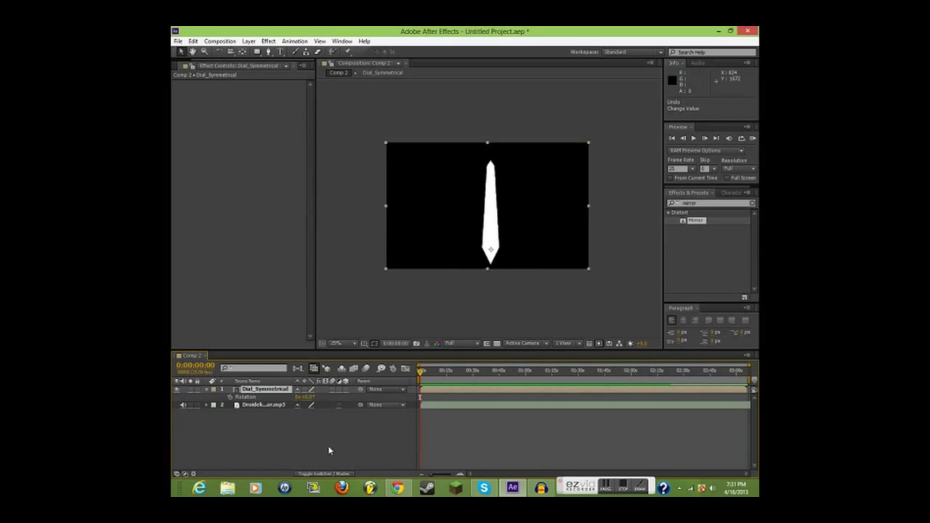
{"action": "left_click", "coordinate": [278, 407]}
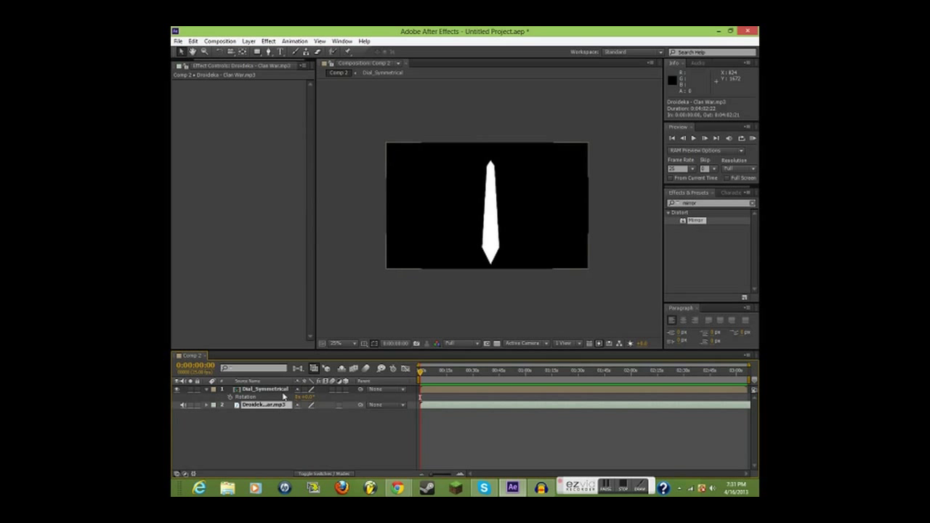
{"action": "left_click", "coordinate": [282, 393]}
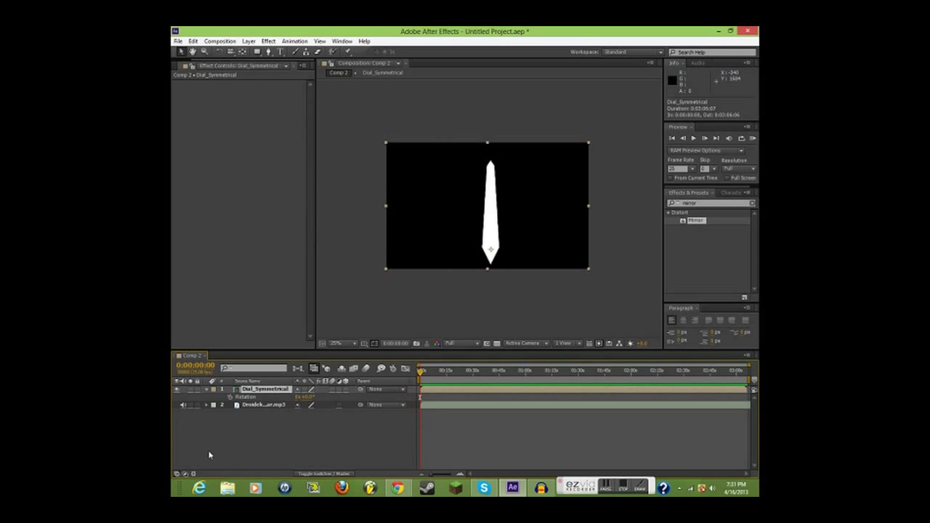
{"action": "left_click_drag", "start_coordinate": [246, 414], "coordinate": [250, 413]}
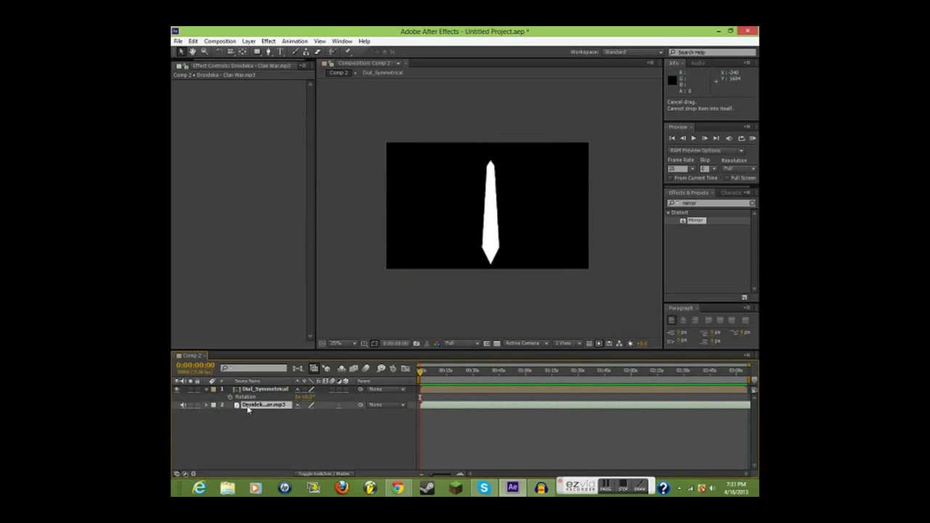
{"action": "double_click", "coordinate": [248, 410]}
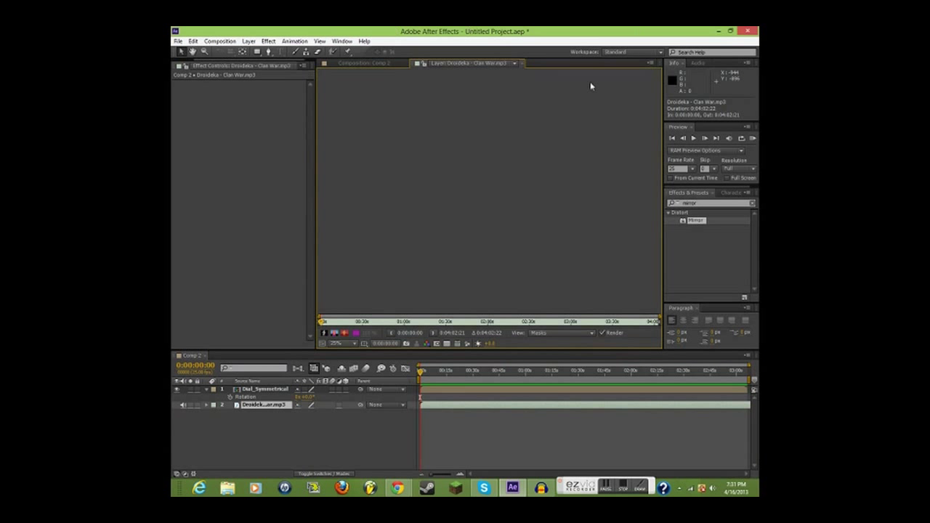
{"action": "left_click", "coordinate": [521, 64]}
- Convert the mp3 layer's audio to keyframes with the Keyframe Assistant
{"action": "right_click", "coordinate": [275, 405]}
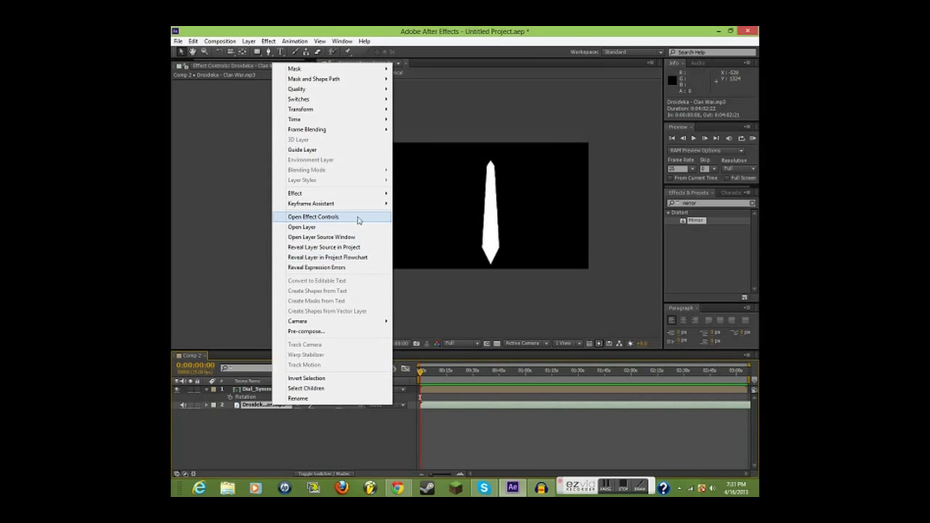
{"action": "mouse_move", "coordinate": [385, 207]}
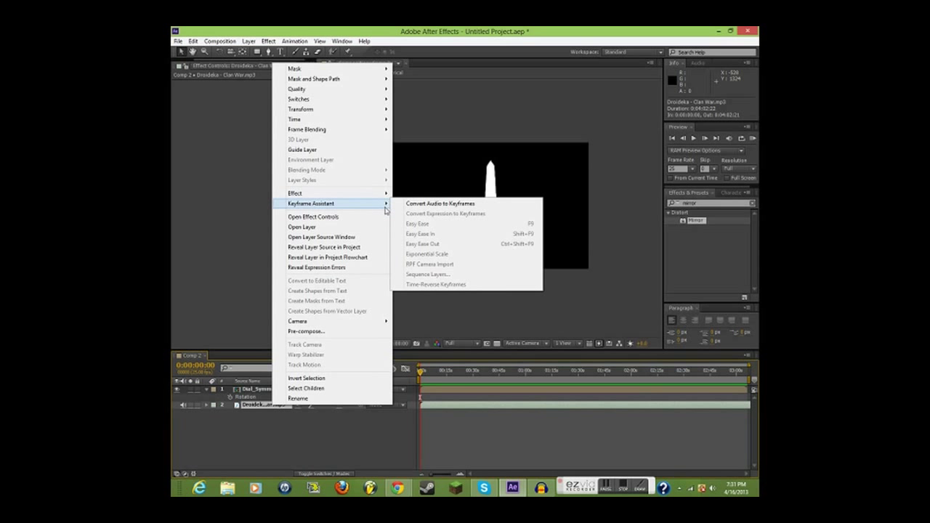
{"action": "left_click", "coordinate": [404, 204]}
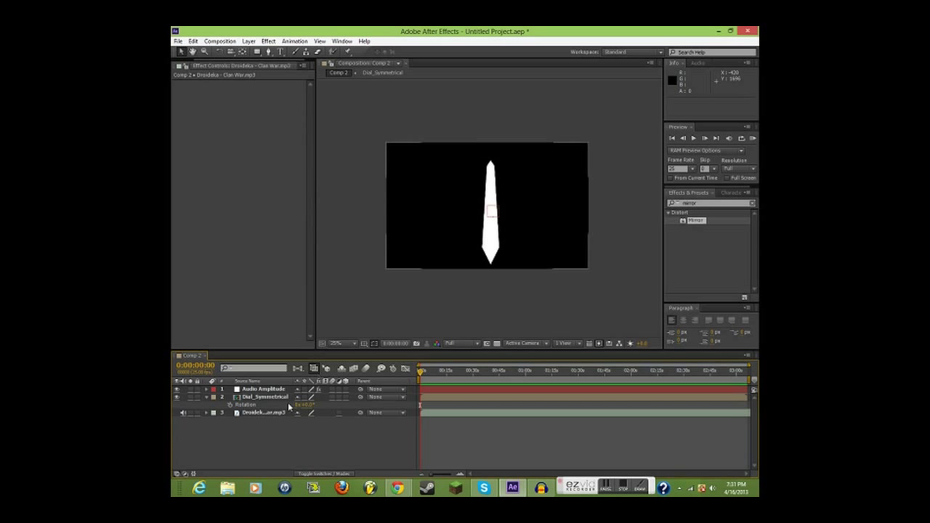
- Delete the Left Channel and Right Channel effects from the Audio Amplitude layer, keeping only Both Channels
{"action": "left_click", "coordinate": [273, 390]}
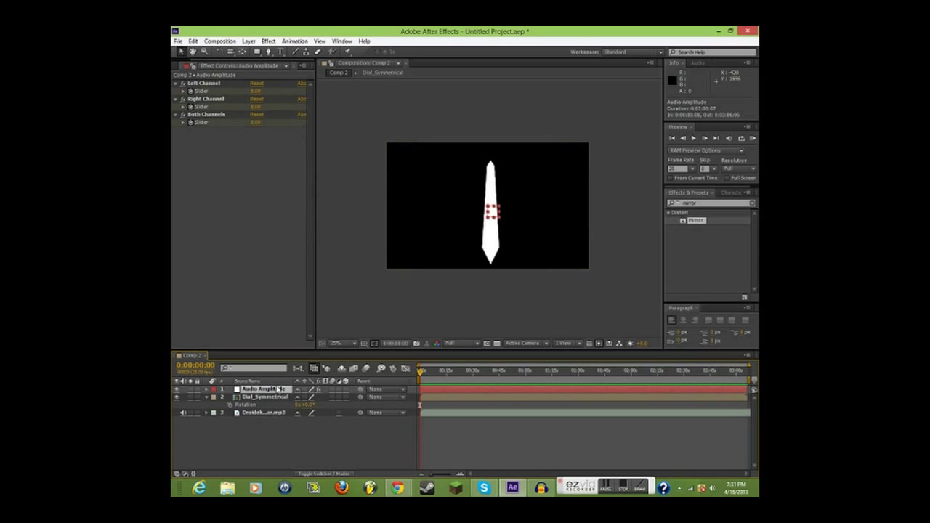
{"action": "left_click", "coordinate": [213, 84]}
{"action": "left_click", "coordinate": [208, 98]}
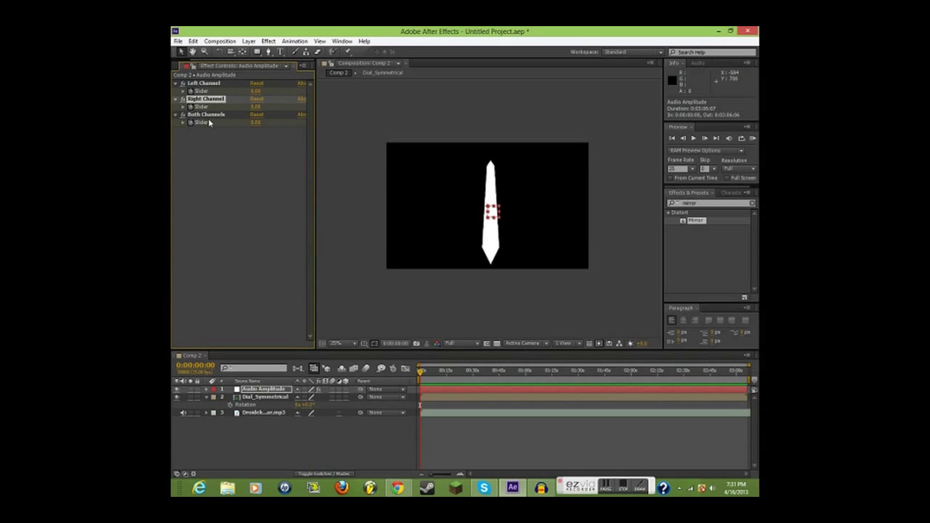
{"action": "left_click", "coordinate": [214, 117]}
{"action": "left_click", "coordinate": [220, 102]}
{"action": "left_click", "coordinate": [216, 85], "text": "ctrl"}
{"action": "key", "text": "Delete"}
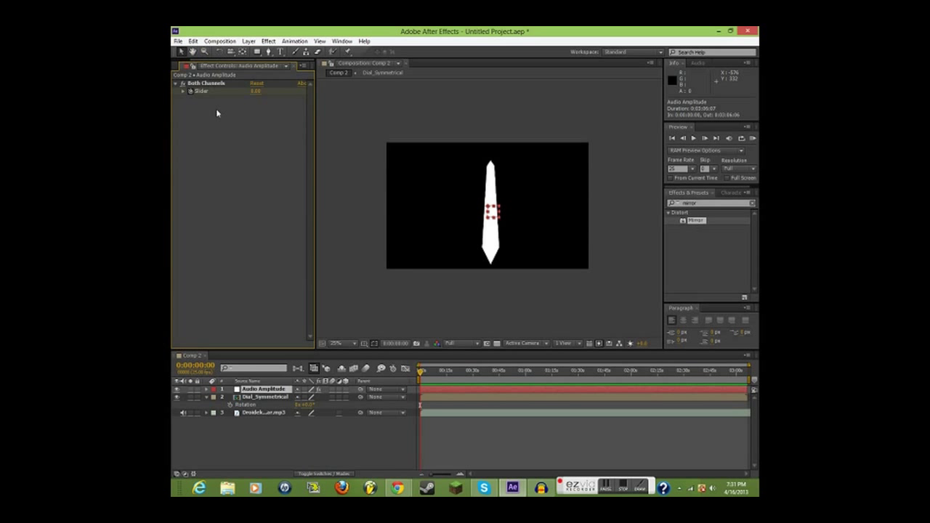
{"action": "left_click", "coordinate": [216, 87]}
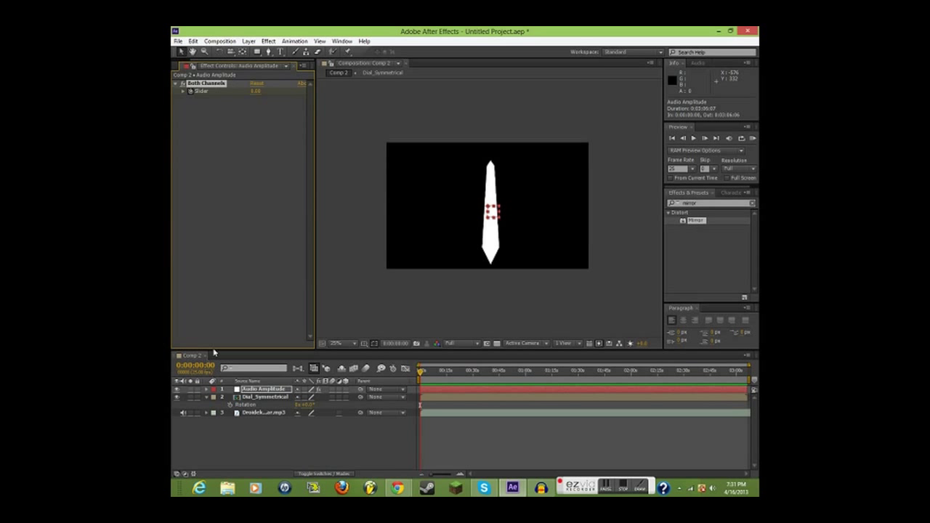
- Add an expression to the Dial_Symmetrical layer's Rotation property
{"action": "left_click", "coordinate": [272, 398]}
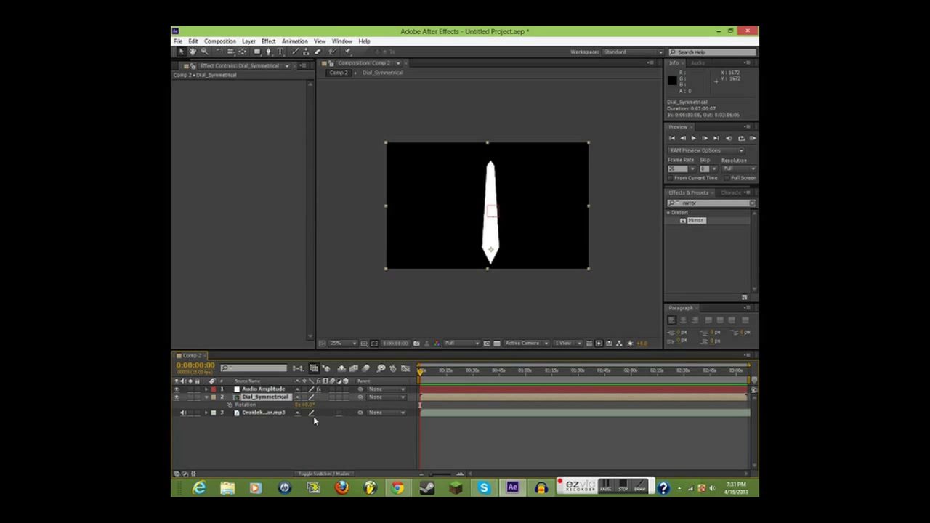
{"action": "left_click", "coordinate": [230, 404], "text": "alt"}
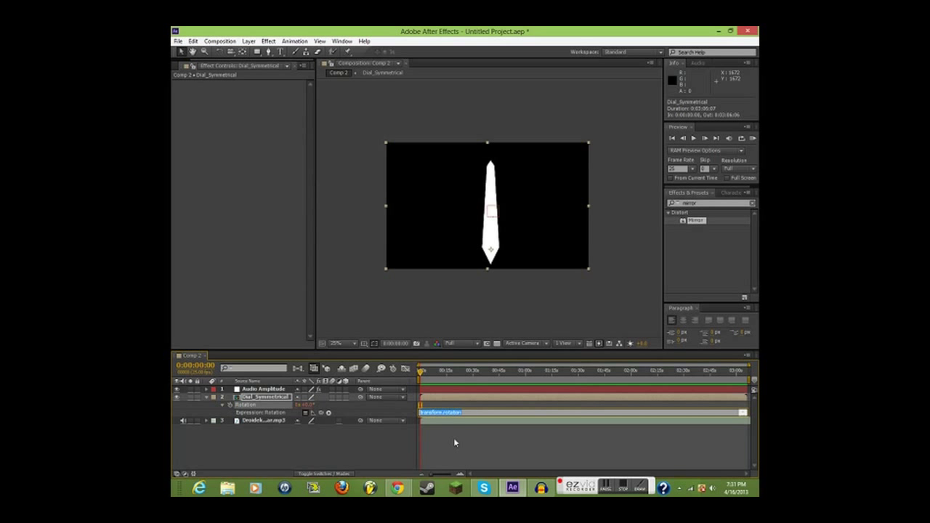
{"action": "left_click", "coordinate": [471, 412]}
- Lock the effect controls on Audio Amplitude and link the needle's Rotation expression to the Both Channels Slider
{"action": "left_click_drag", "start_coordinate": [321, 416], "coordinate": [263, 390]}
{"action": "left_click", "coordinate": [263, 389]}
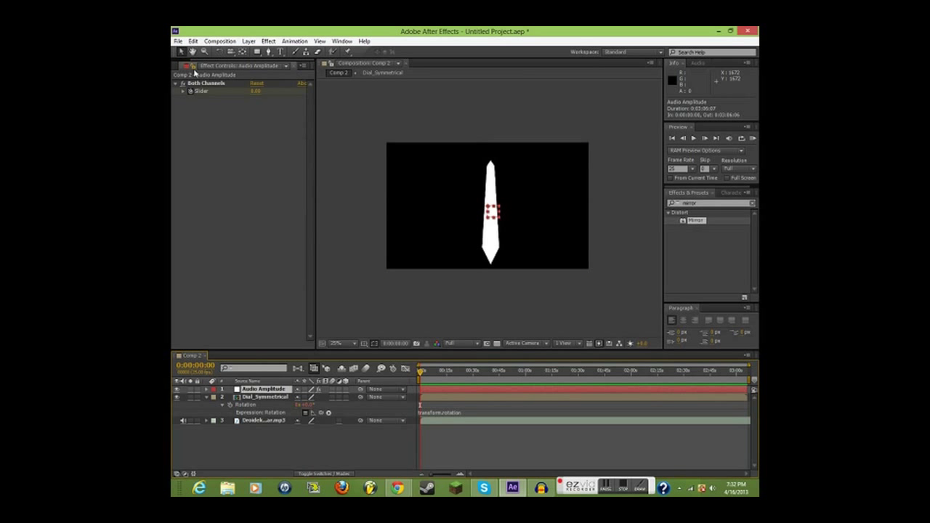
{"action": "left_click", "coordinate": [260, 397]}
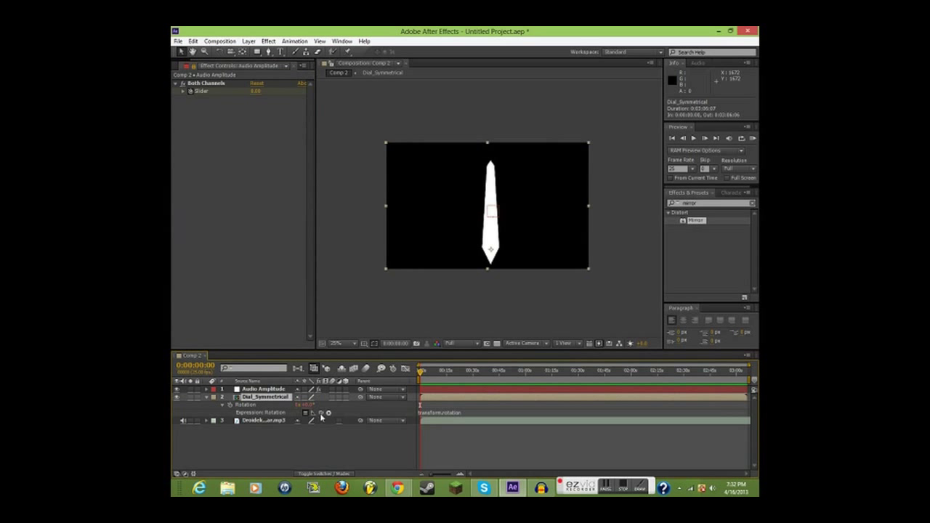
{"action": "left_click_drag", "start_coordinate": [322, 414], "coordinate": [198, 92]}
- Scrub the timeline to about 0:00:17:07 and back to 0:00:10:12 to check the needle's audio-driven rotation
{"action": "left_click_drag", "start_coordinate": [420, 374], "coordinate": [450, 375]}
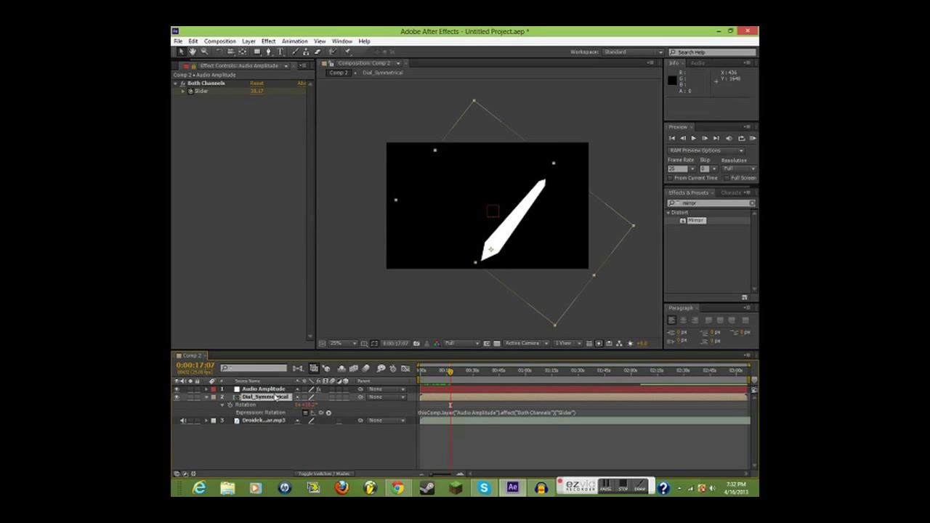
{"action": "left_click", "coordinate": [276, 389]}
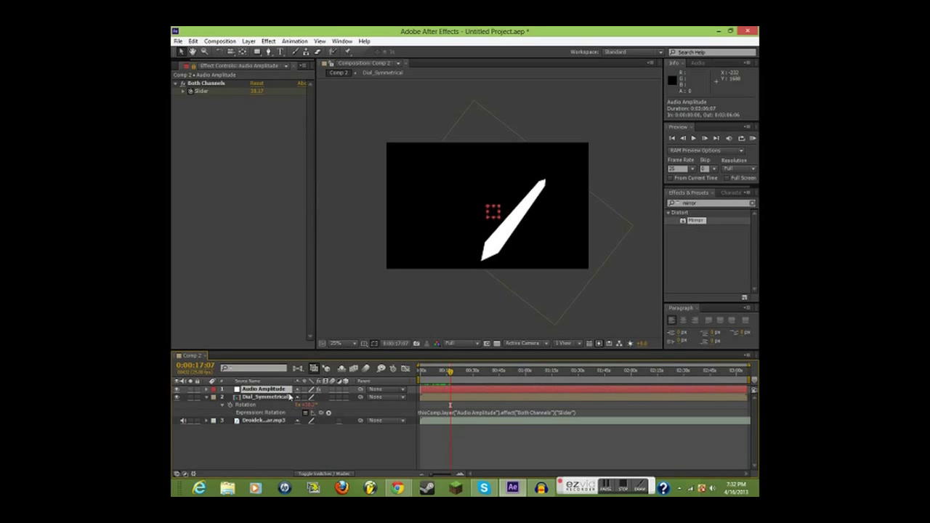
{"action": "left_click", "coordinate": [265, 420]}
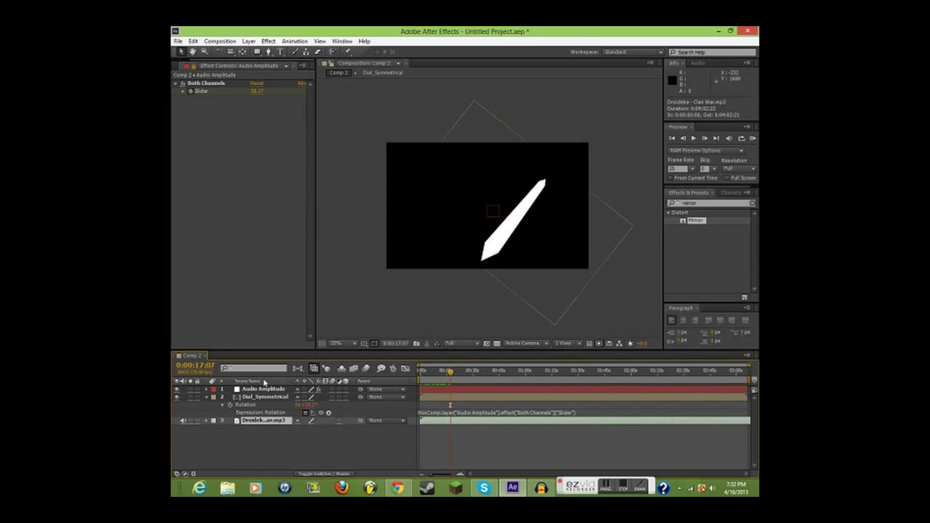
{"action": "left_click_drag", "start_coordinate": [445, 372], "coordinate": [438, 372]}
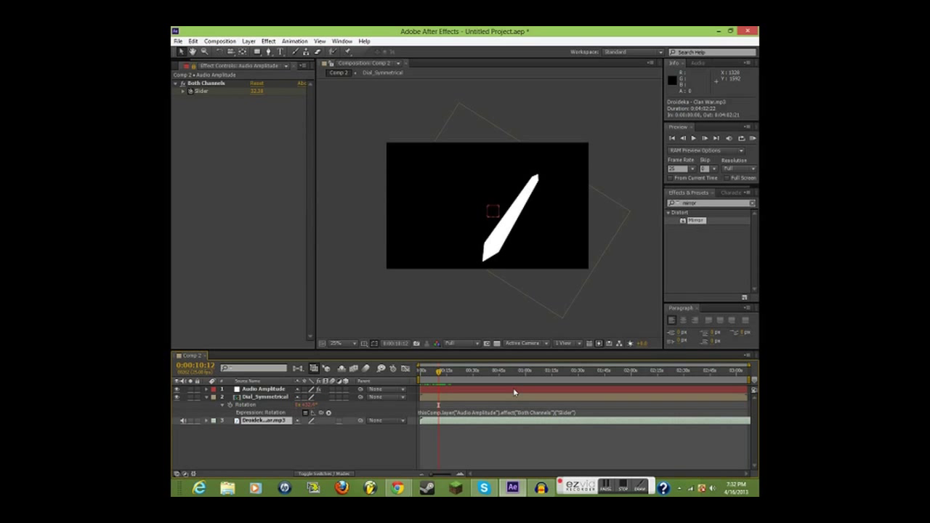
- Select the mp3 audio layer and scrub the timeline back to 0:00:06:14
{"action": "left_click", "coordinate": [298, 441]}
{"action": "left_click", "coordinate": [342, 332]}
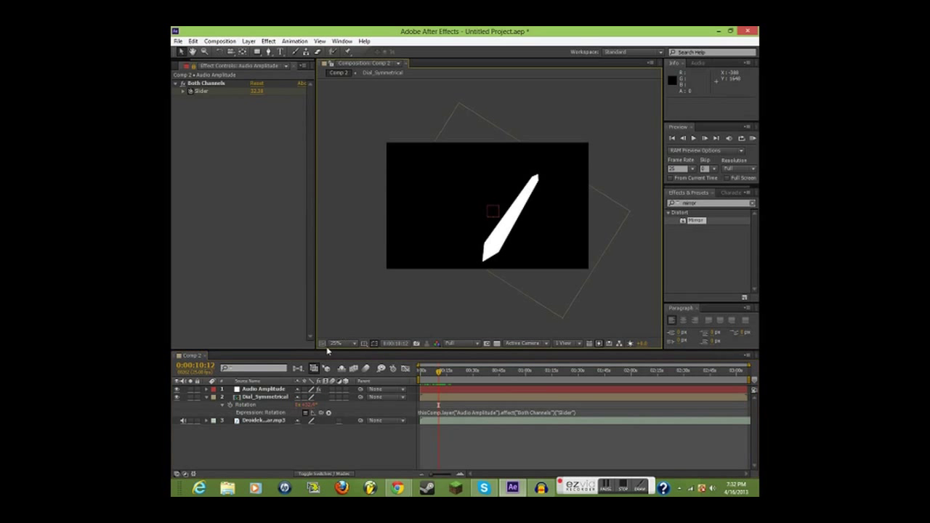
{"action": "left_click", "coordinate": [281, 420]}
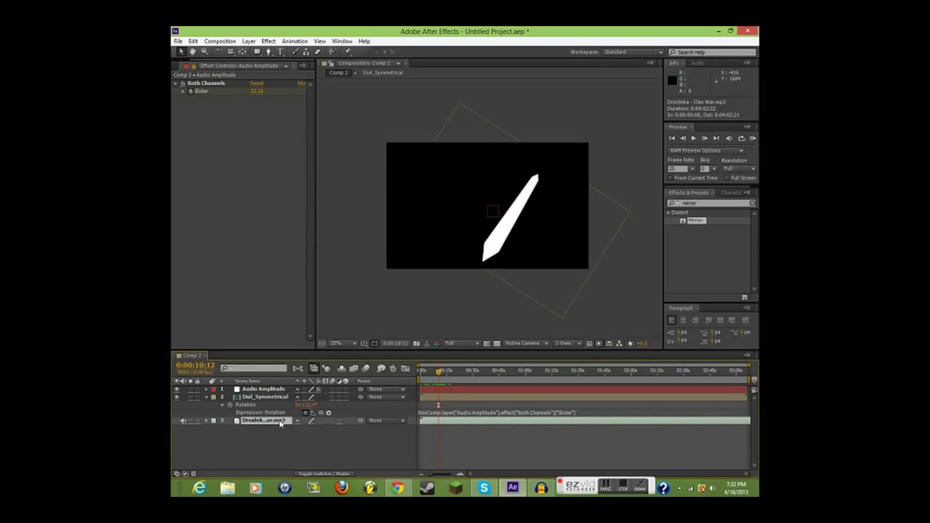
{"action": "mouse_move", "coordinate": [440, 372]}
{"action": "left_mouse_down"}
{"action": "mouse_move", "coordinate": [468, 380]}
{"action": "mouse_move", "coordinate": [431, 380]}
{"action": "left_mouse_up"}
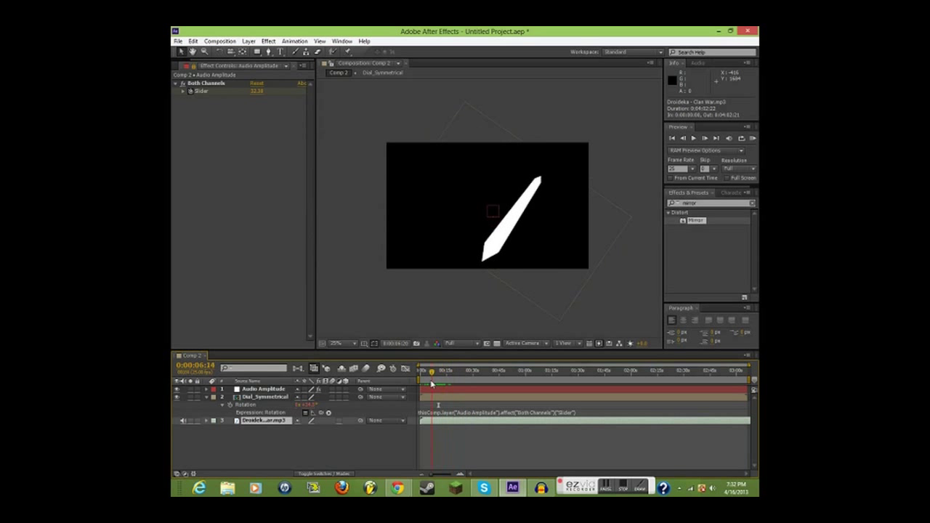
- Enable motion blur for the Dial_Symmetrical layer and the composition, and examine the blurred needle at 0:00:10:05
{"action": "left_click", "coordinate": [261, 397]}
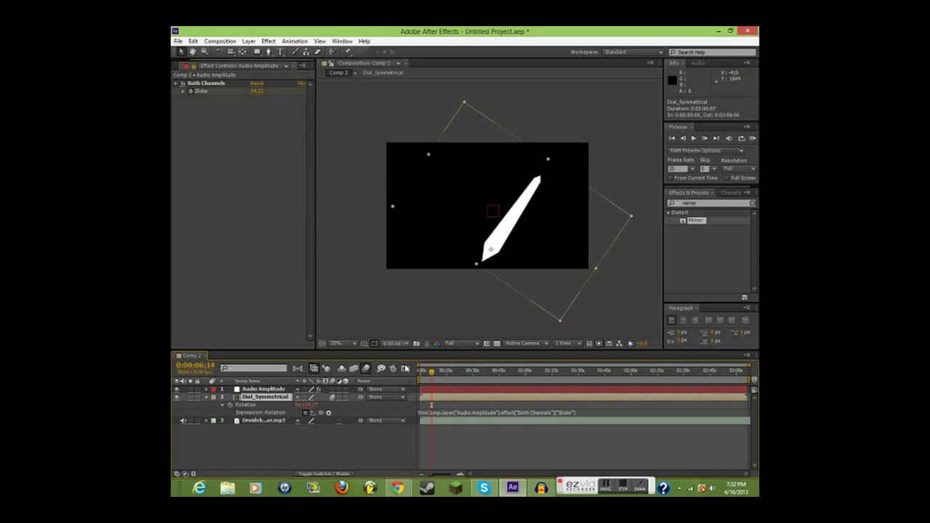
{"action": "scroll", "coordinate": [485, 267], "scroll_direction": "up", "scroll_amount": 2}
{"action": "scroll", "coordinate": [487, 253], "scroll_direction": "down", "scroll_amount": 2}
{"action": "scroll", "coordinate": [438, 311], "scroll_direction": "up", "scroll_amount": 1}
{"action": "scroll", "coordinate": [474, 301], "scroll_direction": "up", "scroll_amount": 1}
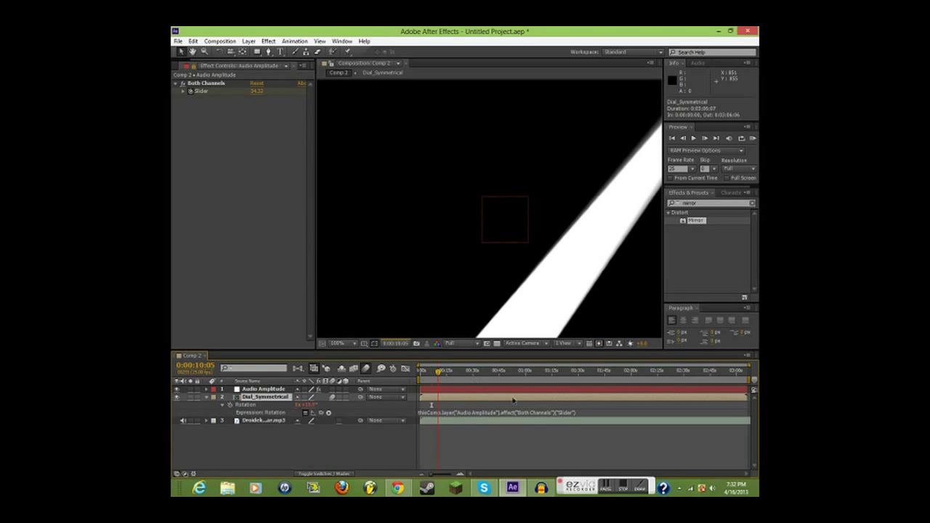
{"action": "scroll", "coordinate": [559, 239], "scroll_direction": "down", "scroll_amount": 1}
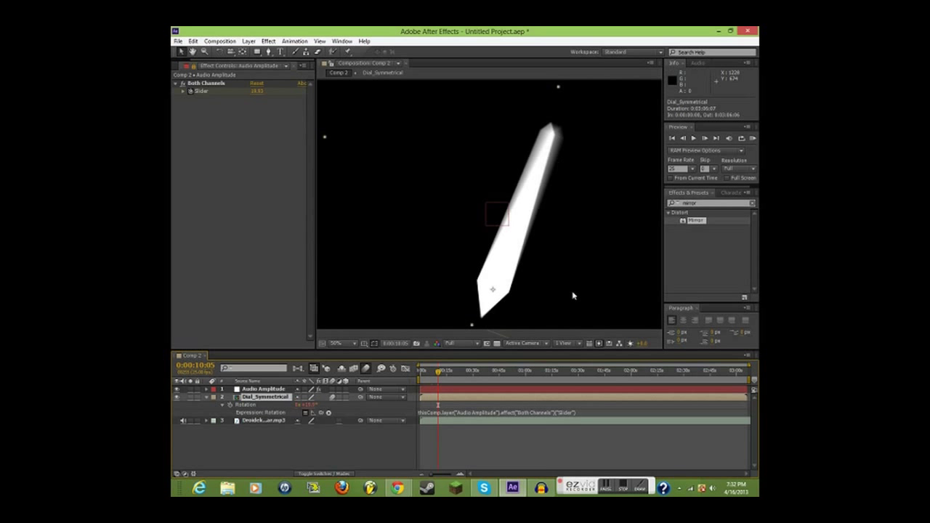
- Try multiplying the needle's Rotation expression by 5 and check its swing at 0:00:56:13
{"action": "left_click", "coordinate": [556, 412]}
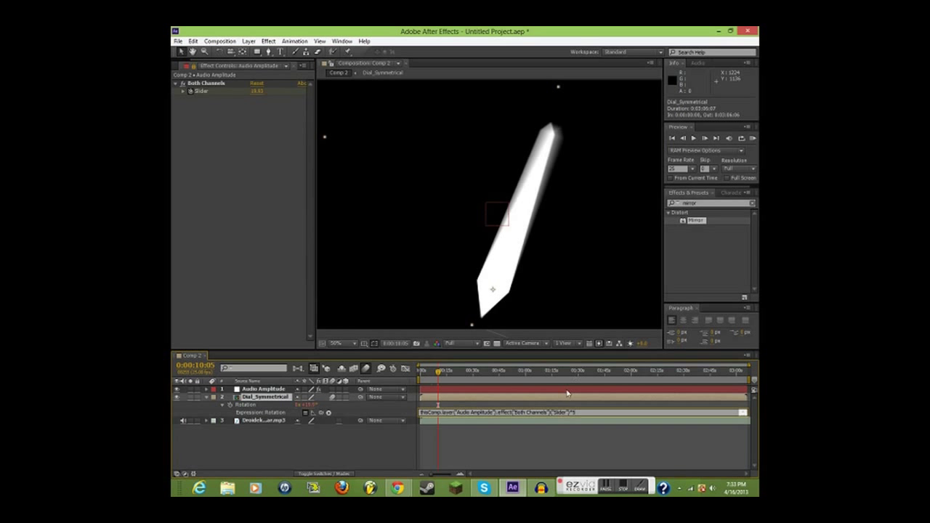
{"action": "left_click", "coordinate": [543, 440]}
{"action": "left_click_drag", "start_coordinate": [437, 372], "coordinate": [519, 399]}
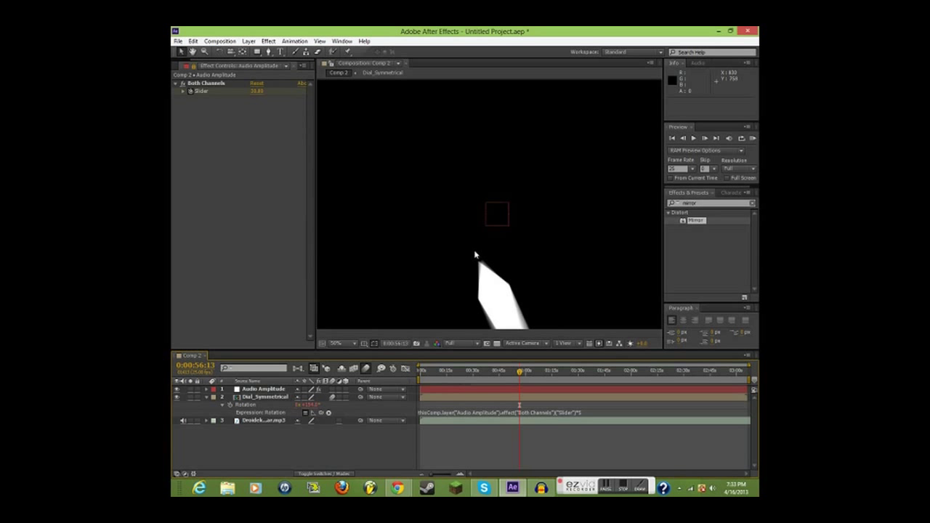
- Set the multiplier in the needle's Rotation expression to 3 and return the timeline to 0:00:00:00
{"action": "left_click", "coordinate": [584, 412]}
{"action": "left_click", "coordinate": [520, 405]}
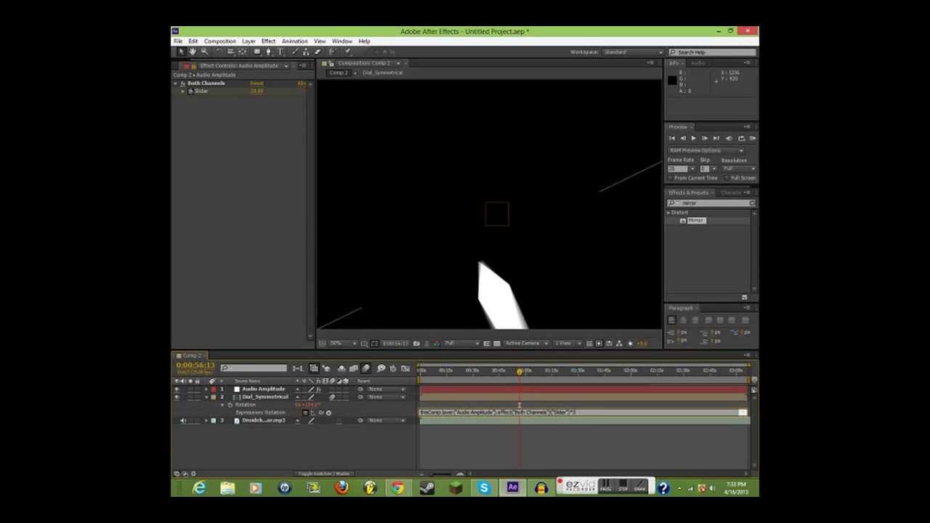
{"action": "left_click_drag", "start_coordinate": [520, 375], "coordinate": [368, 376]}
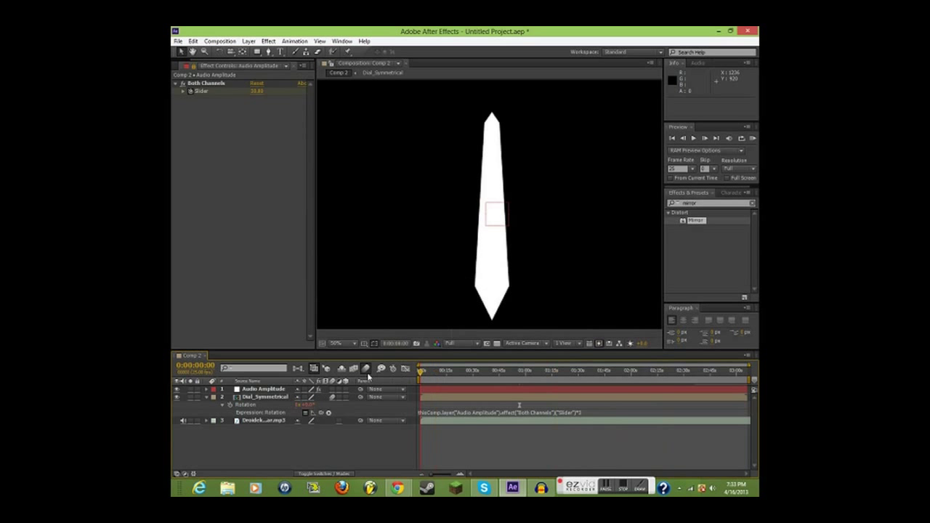
- Set the duration of Comp 2 to 0:00:06:07
{"action": "left_click", "coordinate": [219, 41]}
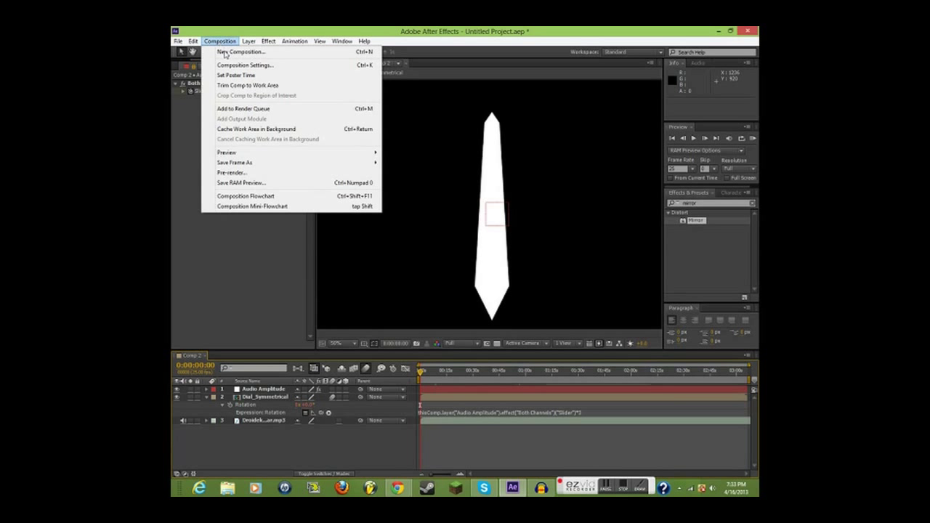
{"action": "left_click", "coordinate": [240, 64]}
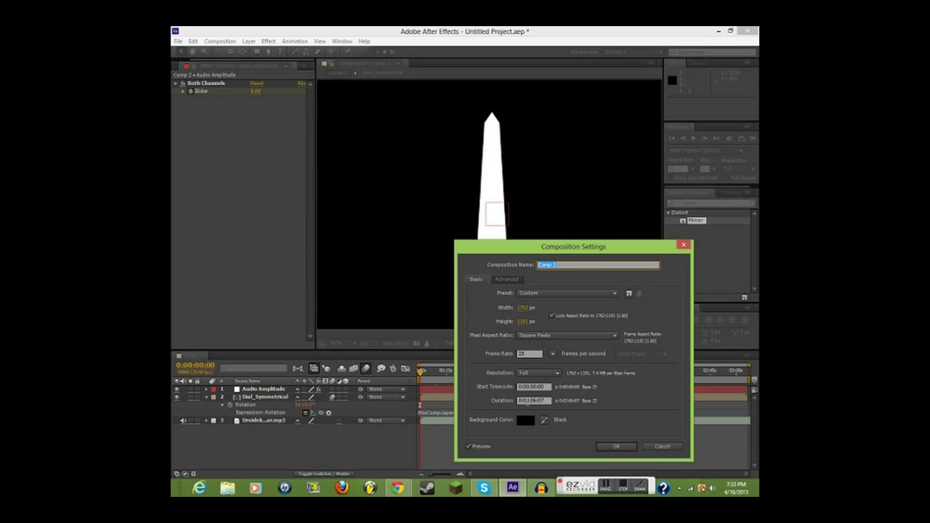
{"action": "left_click", "coordinate": [526, 400]}
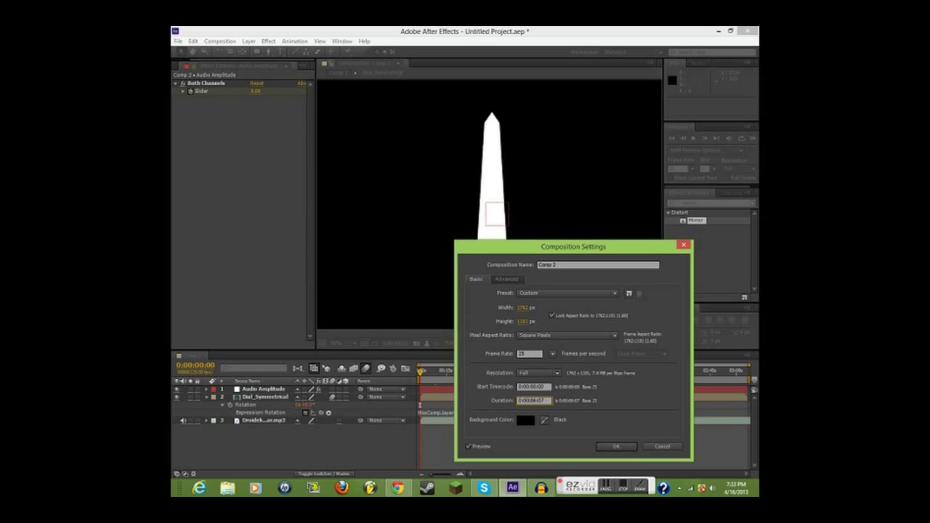
{"action": "left_click", "coordinate": [617, 445]}
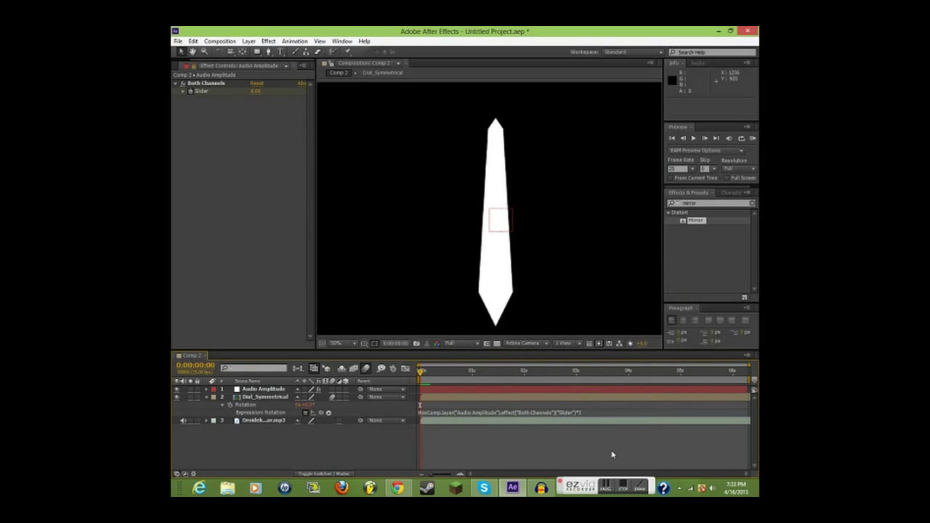
- Scrub through the shortened composition to check the needle's movement and return to the first frame
{"action": "left_click_drag", "start_coordinate": [422, 372], "coordinate": [689, 371]}
{"action": "key", "text": "Home"}
{"action": "key", "text": "comma"}
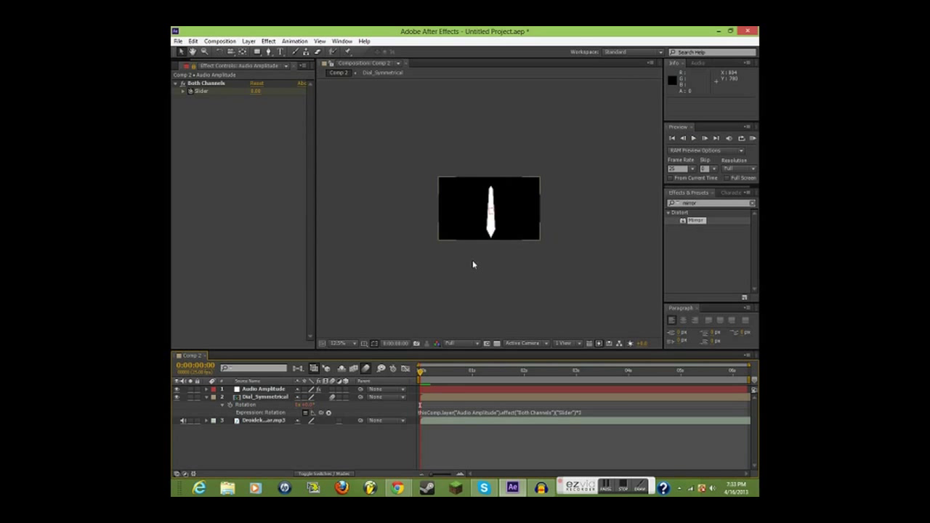
- Collapse the Dial_Symmetrical layer's properties and select the Audio Amplitude layer
{"action": "left_click", "coordinate": [291, 421]}
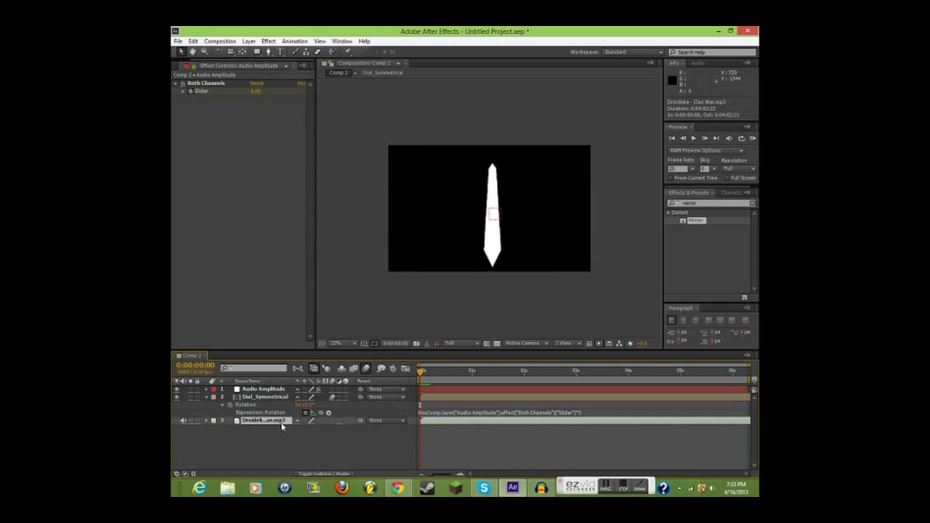
{"action": "left_click", "coordinate": [207, 398]}
{"action": "left_click", "coordinate": [207, 399]}
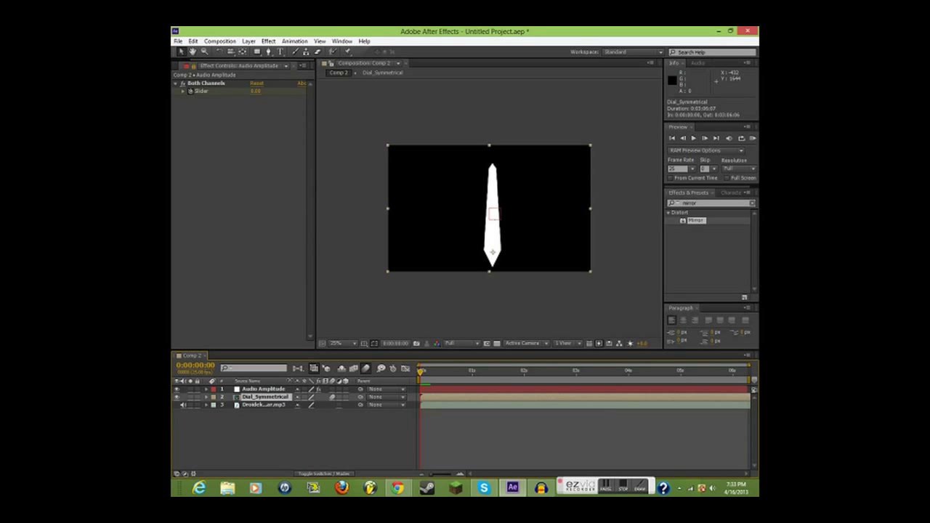
{"action": "left_click", "coordinate": [279, 389]}
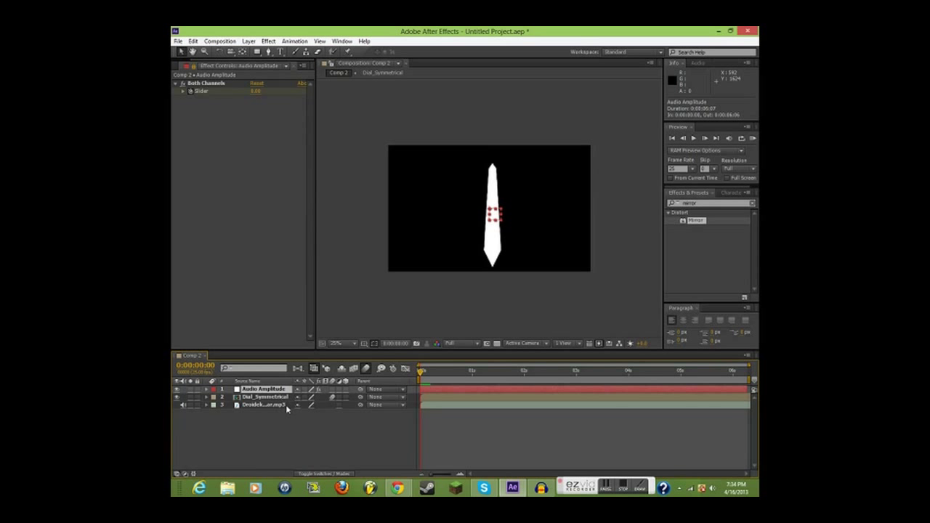
- Add spedometer.jpg from the project items to Comp 2 as the lowest layer
{"action": "left_click", "coordinate": [182, 65]}
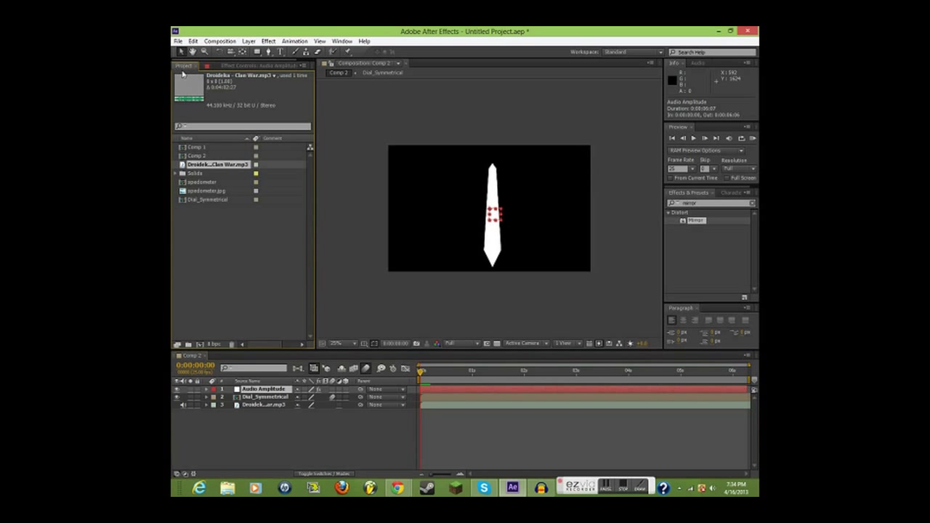
{"action": "left_click", "coordinate": [204, 200]}
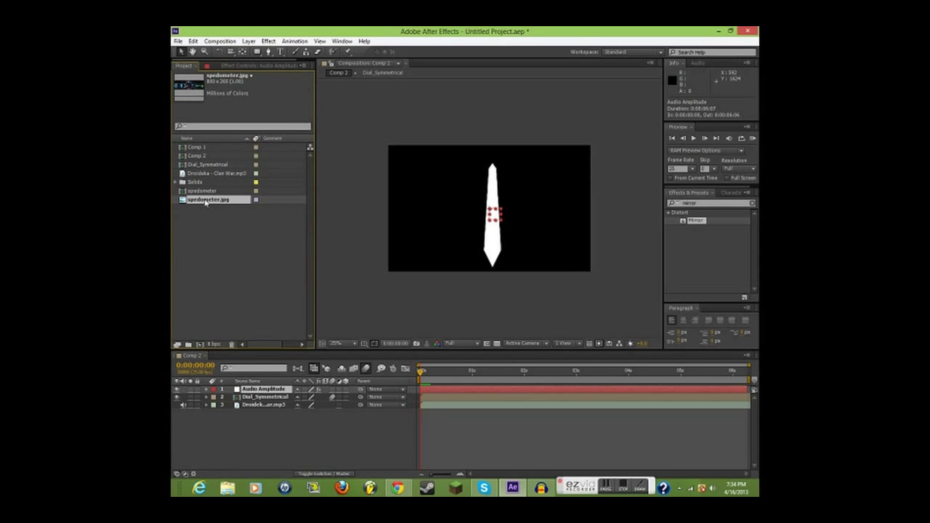
{"action": "left_click_drag", "start_coordinate": [205, 203], "coordinate": [242, 408]}
{"action": "scroll", "coordinate": [501, 236], "scroll_direction": "up", "scroll_amount": 4}
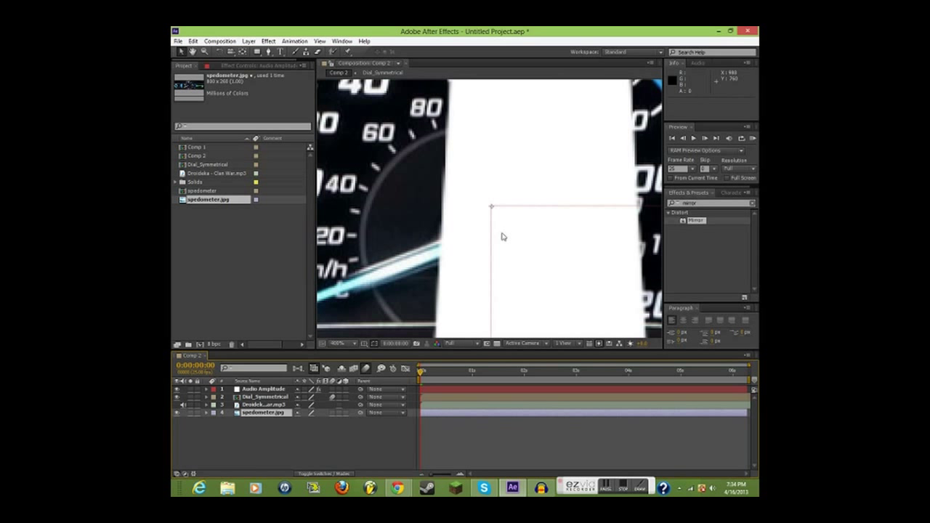
{"action": "scroll", "coordinate": [461, 271], "scroll_direction": "down", "scroll_amount": 6}
- Scale the spedometer.jpg layer up to about 406% so the gauge fills the frame height
{"action": "key", "text": "s"}
{"action": "left_click_drag", "start_coordinate": [320, 424], "coordinate": [478, 431]}
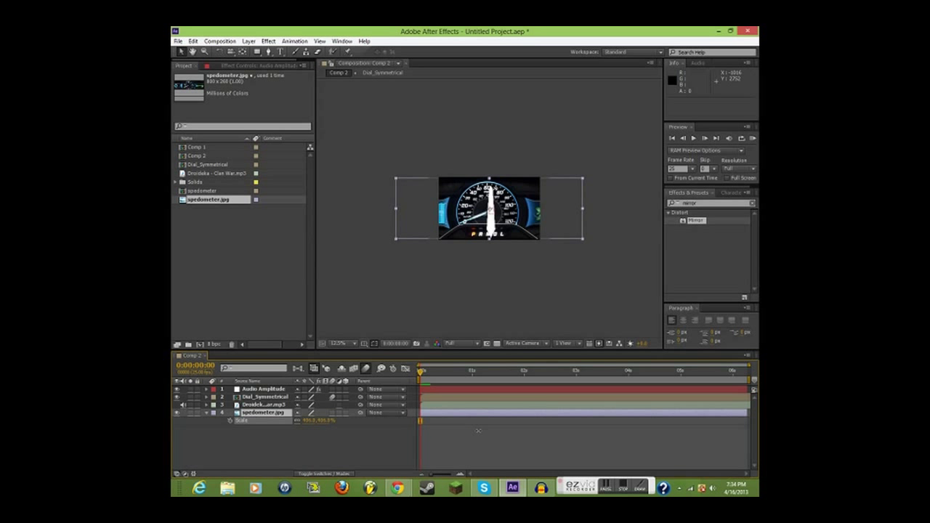
{"action": "scroll", "coordinate": [477, 323], "scroll_direction": "up", "scroll_amount": 4}
{"action": "scroll", "coordinate": [477, 323], "scroll_direction": "down", "scroll_amount": 2}
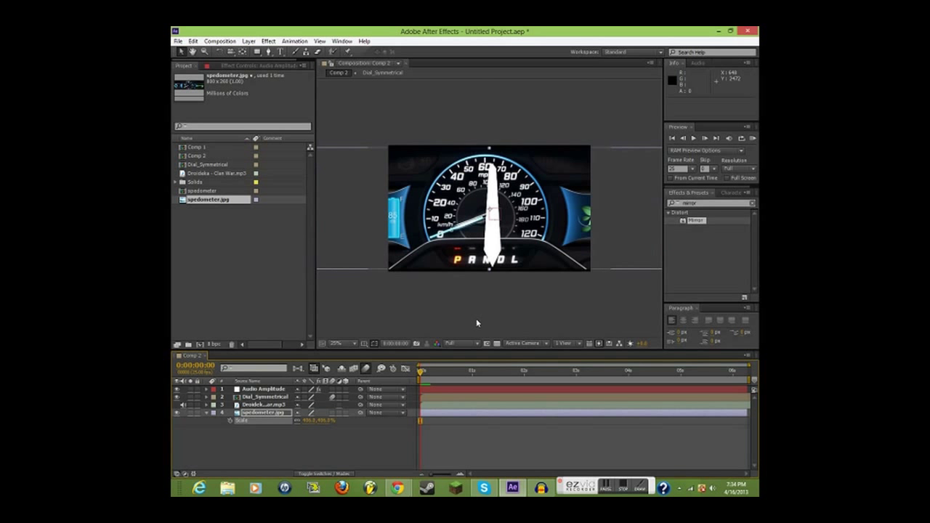
- Move the Dial_Symmetrical needle's pivot onto the gauge centre, at position 837.0, 614.5
{"action": "left_click", "coordinate": [261, 389]}
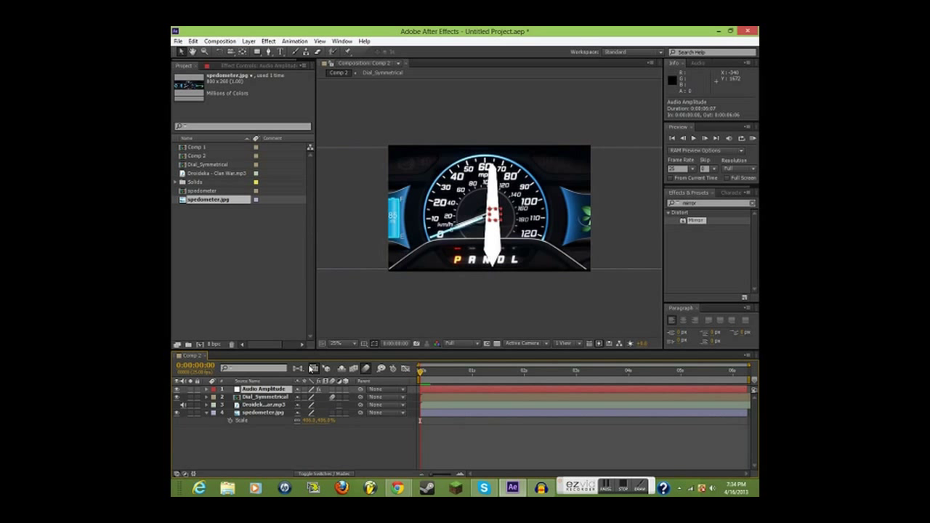
{"action": "left_click", "coordinate": [270, 397]}
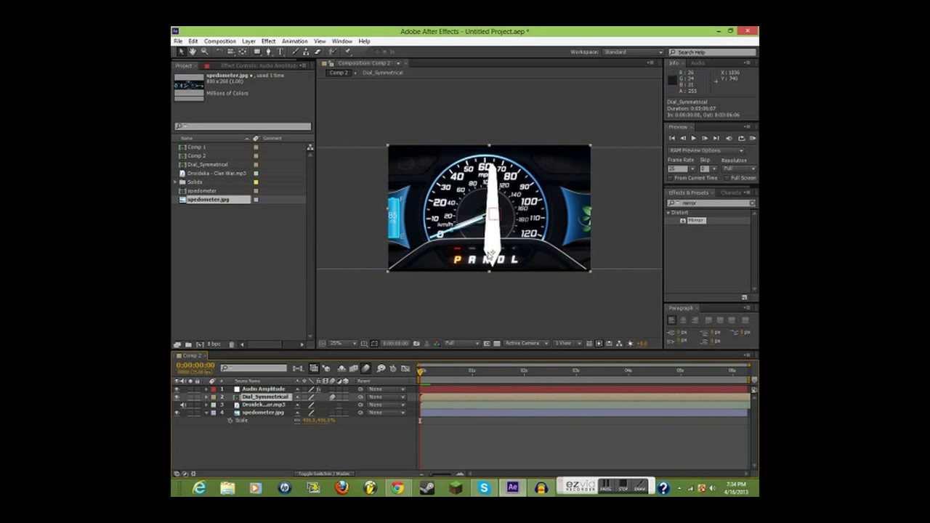
{"action": "left_click_drag", "start_coordinate": [492, 253], "coordinate": [492, 233]}
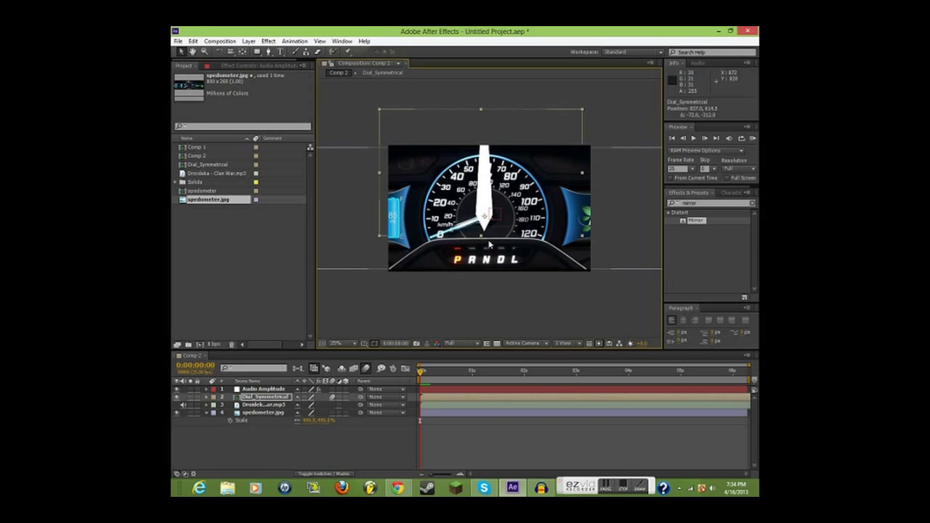
{"action": "scroll", "coordinate": [481, 215], "scroll_direction": "down", "scroll_amount": 1}
{"action": "scroll", "coordinate": [481, 215], "scroll_direction": "up", "scroll_amount": 1}
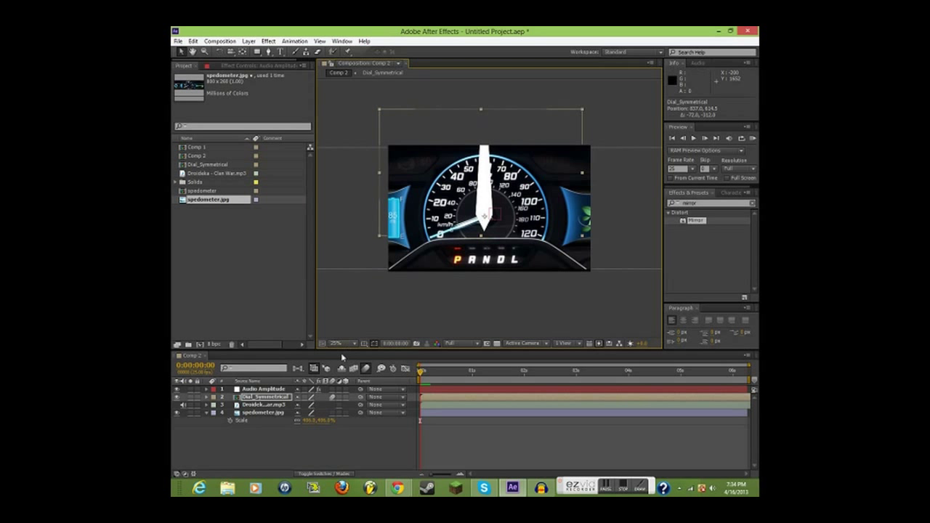
- Scale the Dial_Symmetrical layer down to 52% so the needle fits inside the speedometer dial
{"action": "left_click", "coordinate": [293, 398]}
{"action": "key", "text": "s"}
{"action": "left_click_drag", "start_coordinate": [320, 405], "coordinate": [327, 407]}
{"action": "key", "text": "period"}
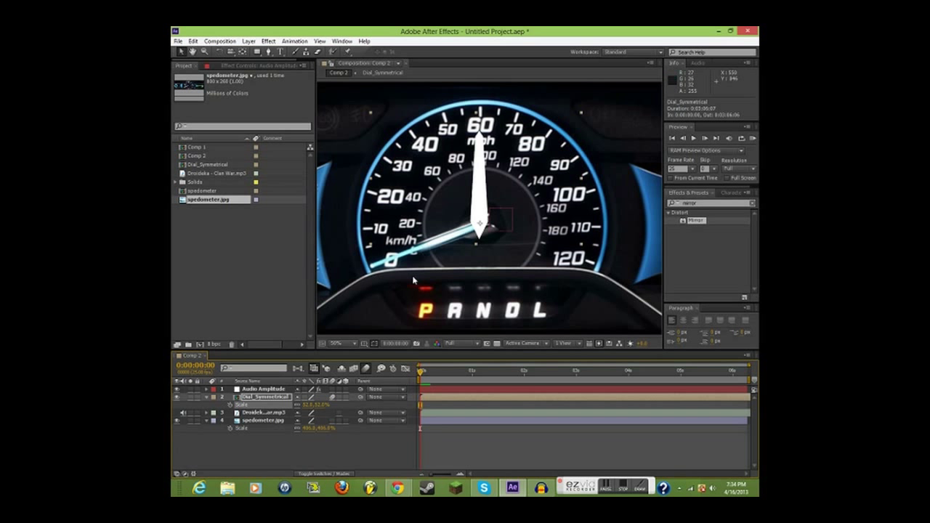
{"action": "key", "text": "Return"}
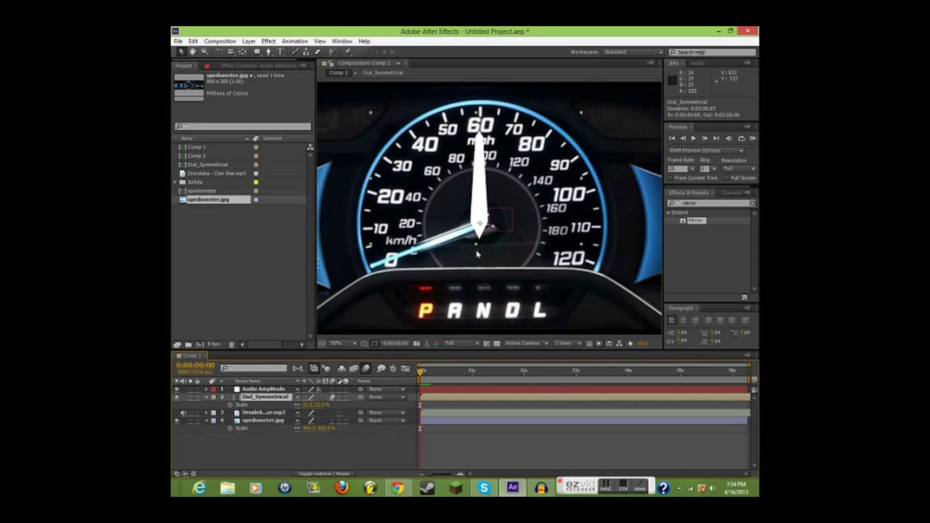
- Pre-compose the Audio Amplitude and Dial_Symmetrical layers into a new composition named Dial_React, moving all attributes
{"action": "left_click", "coordinate": [281, 390]}
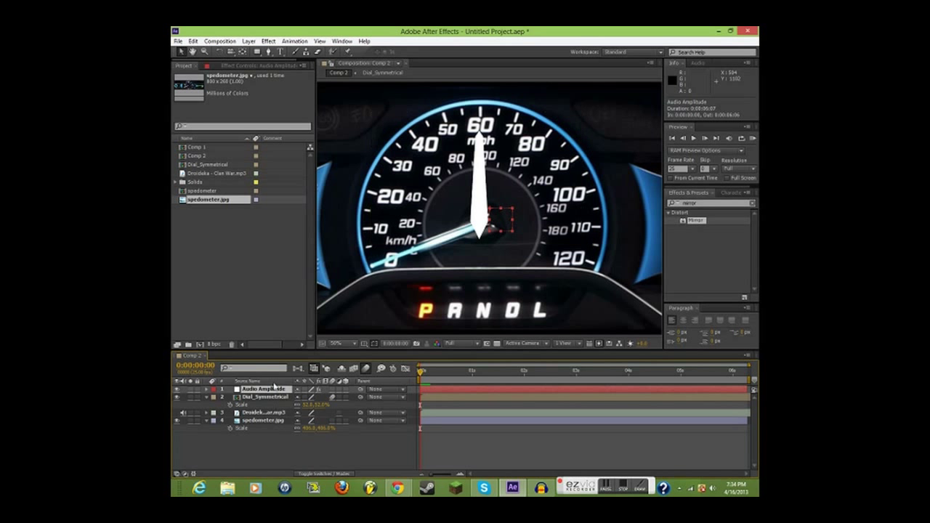
{"action": "left_click", "coordinate": [274, 398]}
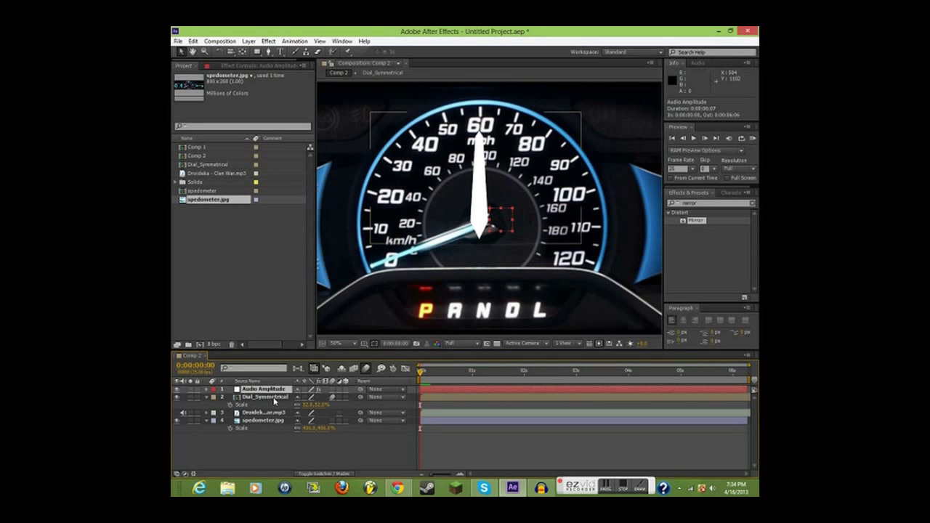
{"action": "left_click", "coordinate": [275, 399], "text": "shift"}
{"action": "key", "text": "ctrl+shift+c"}
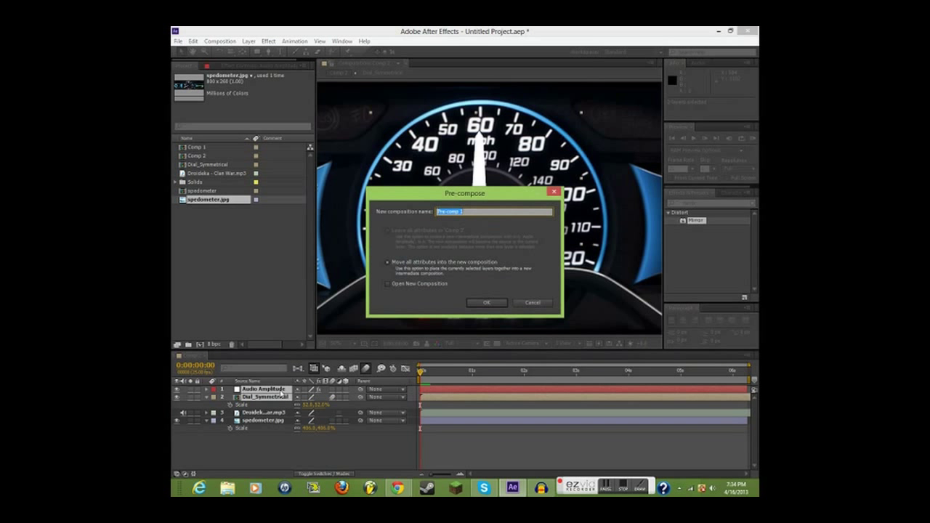
{"action": "key", "text": "BackSpace"}
{"action": "left_click", "coordinate": [485, 303]}
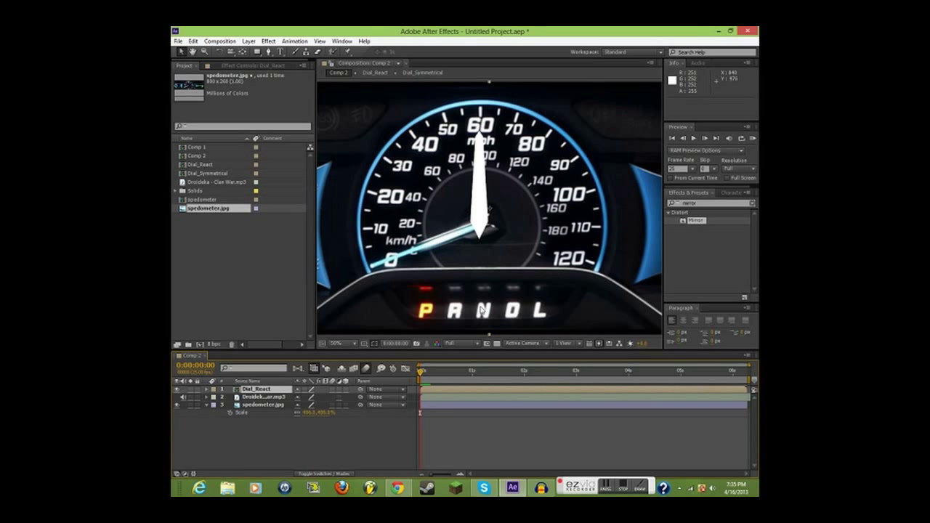
- Move the Dial_React layer's anchor point to the needle's pivot and align the pivot with the gauge centre
{"action": "mouse_move", "coordinate": [420, 376]}
{"action": "left_mouse_down"}
{"action": "mouse_move", "coordinate": [544, 386]}
{"action": "mouse_move", "coordinate": [420, 376]}
{"action": "left_mouse_up"}
{"action": "left_click", "coordinate": [268, 389]}
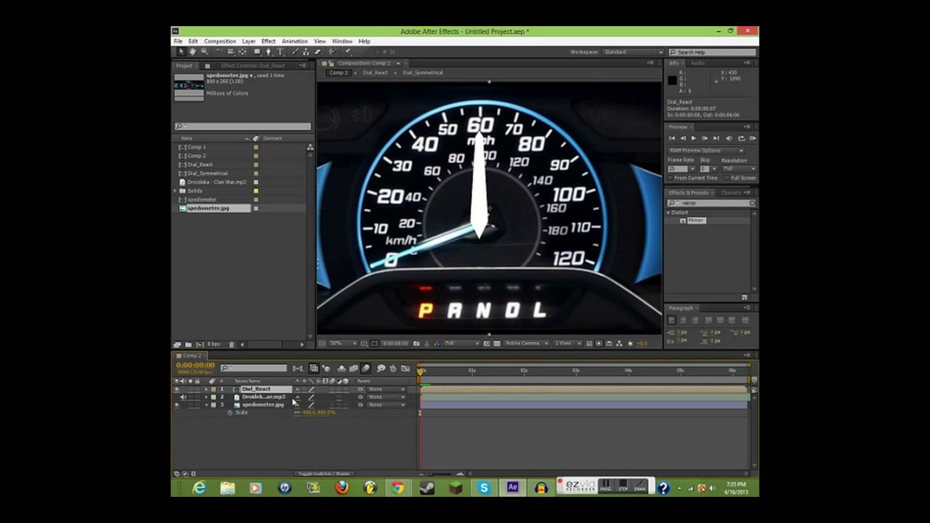
{"action": "key", "text": "a"}
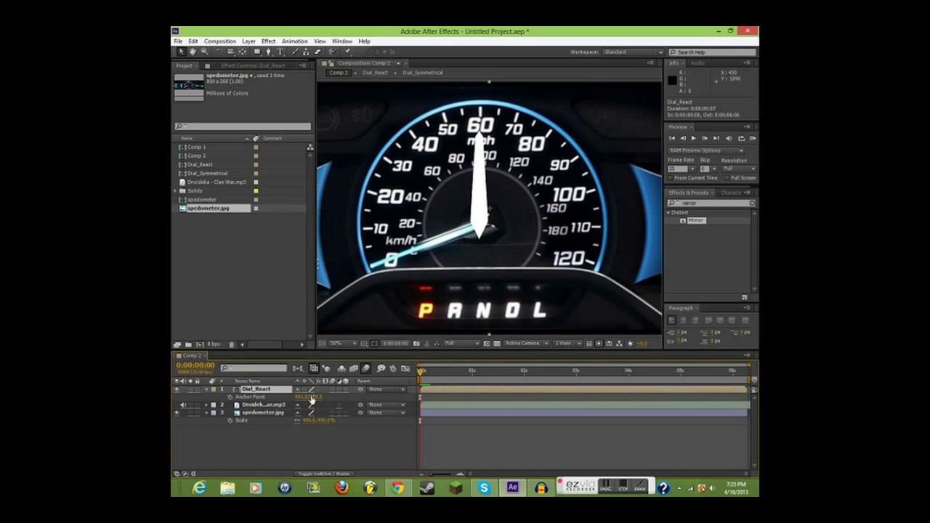
{"action": "mouse_move", "coordinate": [314, 397]}
{"action": "left_mouse_down"}
{"action": "mouse_move", "coordinate": [345, 394]}
{"action": "mouse_move", "coordinate": [311, 397]}
{"action": "mouse_move", "coordinate": [328, 397]}
{"action": "left_mouse_up"}
{"action": "left_click_drag", "start_coordinate": [491, 209], "coordinate": [480, 228]}
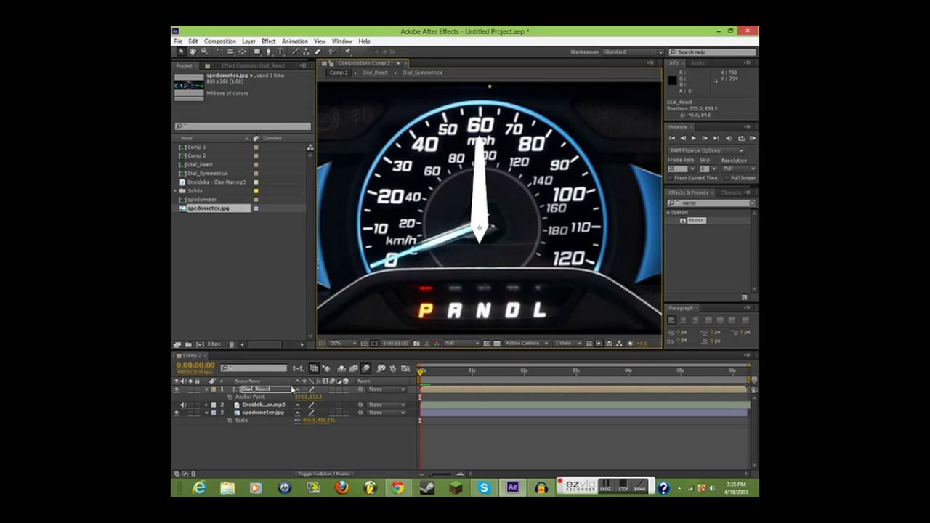
- Rotate the Dial_React layer to -110° so the needle rests on the 0 mark, and scrub through the composition to check its movement
{"action": "key", "text": "r"}
{"action": "left_click_drag", "start_coordinate": [309, 397], "coordinate": [232, 397]}
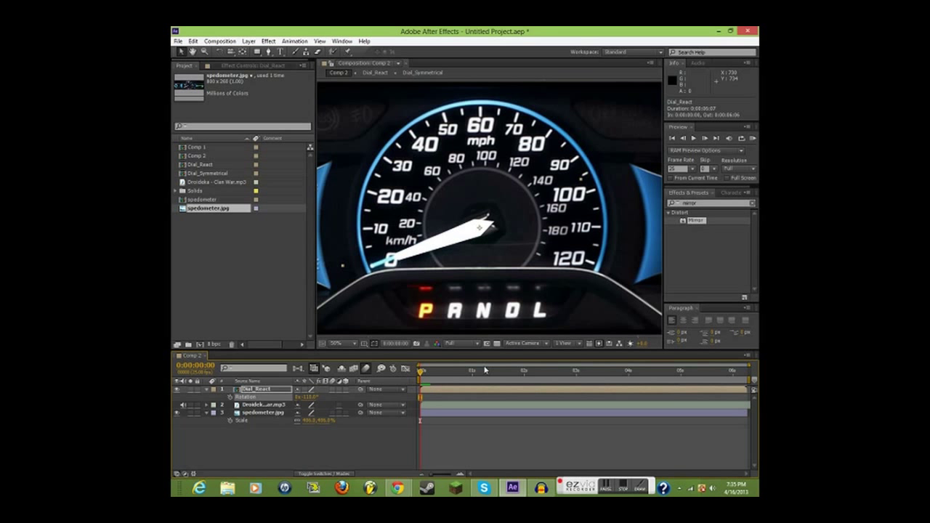
{"action": "left_click_drag", "start_coordinate": [422, 374], "coordinate": [716, 375]}
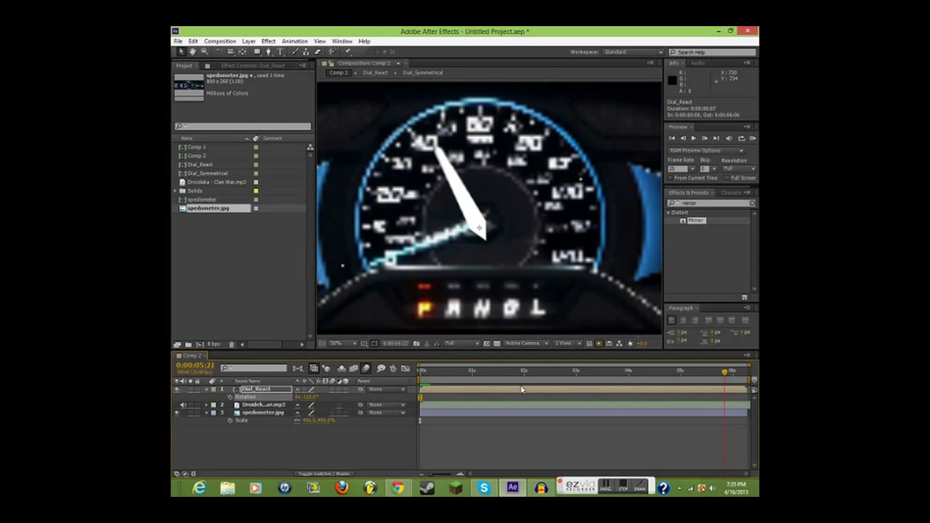
{"action": "key", "text": "Home"}
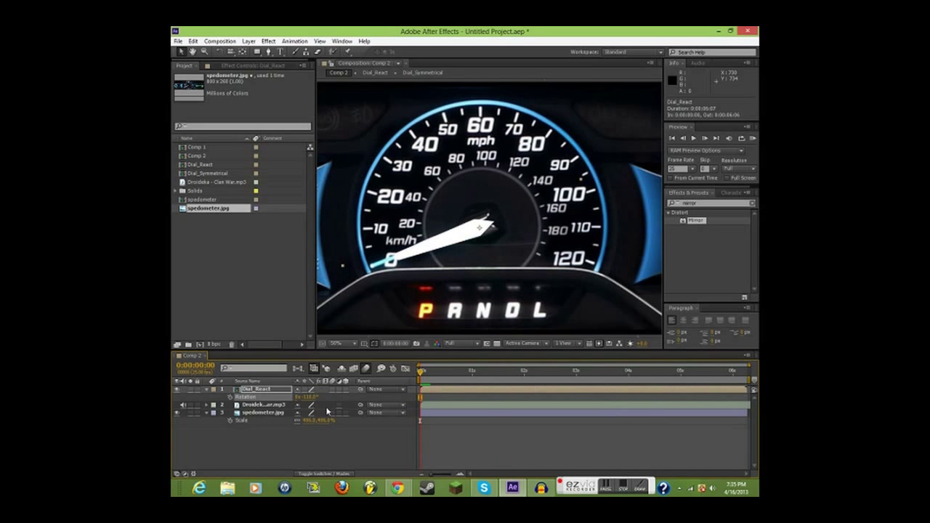
- Draw a circular mask on the spedometer.jpg layer with the Ellipse tool, fitted around the gauge's blue outer ring
{"action": "scroll", "coordinate": [381, 266], "scroll_direction": "down", "scroll_amount": 4}
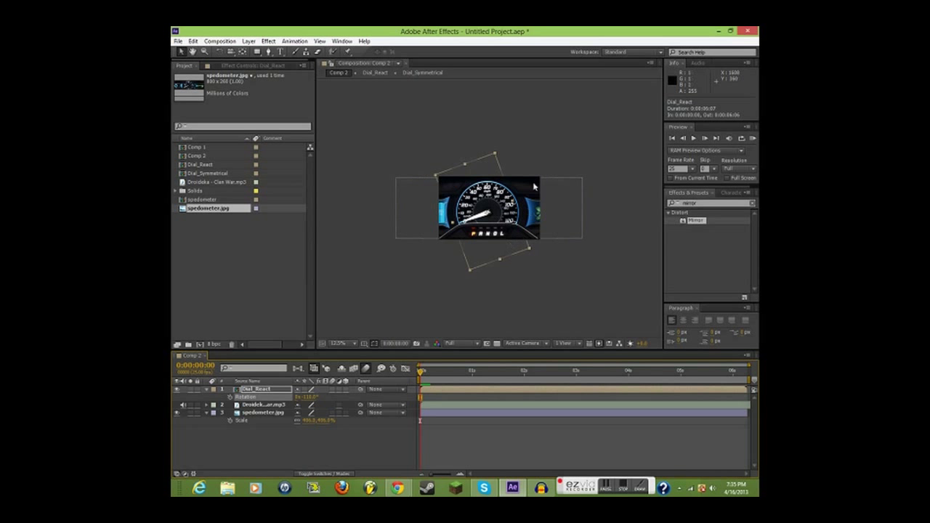
{"action": "scroll", "coordinate": [537, 192], "scroll_direction": "up", "scroll_amount": 4}
{"action": "scroll", "coordinate": [612, 238], "scroll_direction": "down", "scroll_amount": 2}
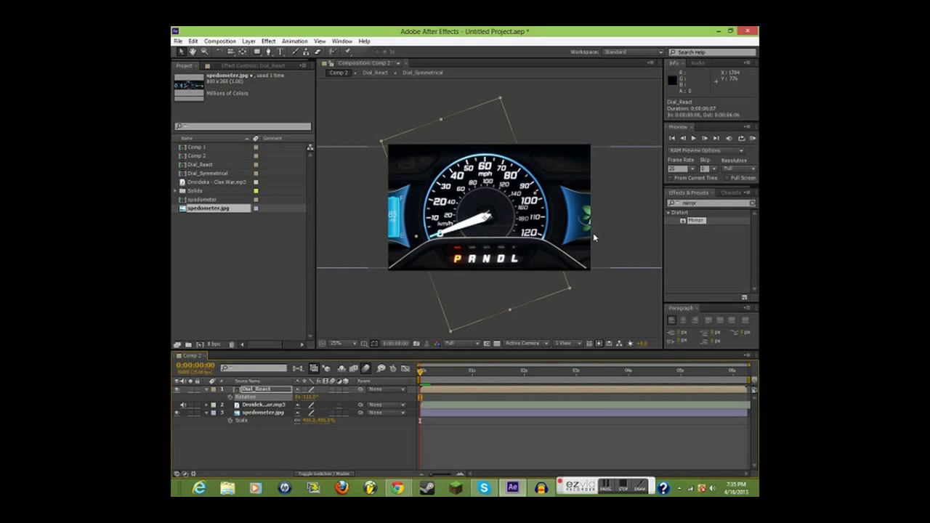
{"action": "scroll", "coordinate": [470, 210], "scroll_direction": "up", "scroll_amount": 3}
{"action": "scroll", "coordinate": [407, 221], "scroll_direction": "down", "scroll_amount": 3}
{"action": "left_click", "coordinate": [271, 391]}
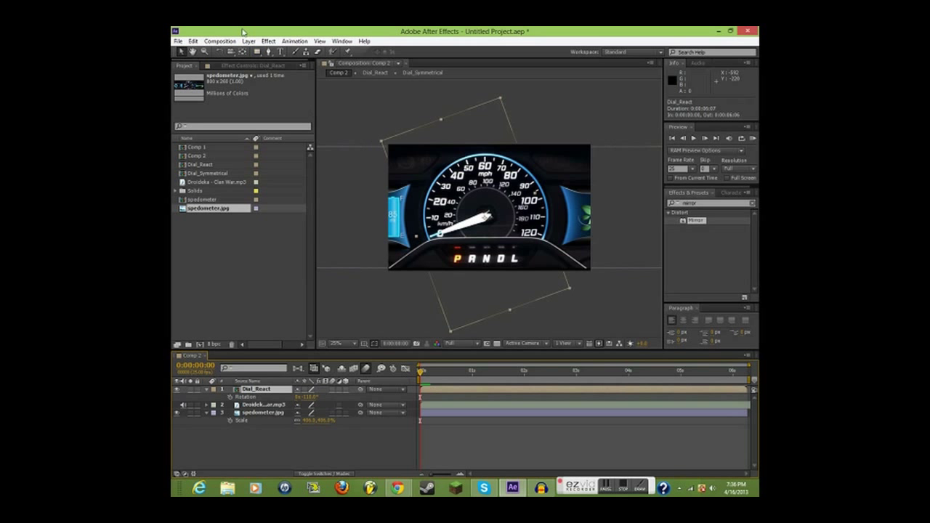
{"action": "left_click", "coordinate": [258, 52]}
{"action": "left_click_drag", "start_coordinate": [263, 54], "coordinate": [285, 74]}
{"action": "left_click", "coordinate": [251, 412]}
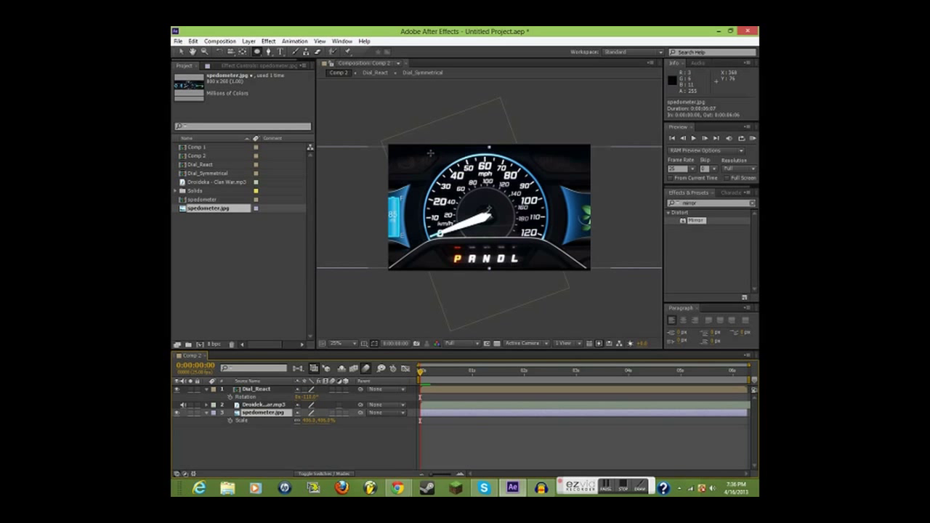
{"action": "left_click_drag", "start_coordinate": [425, 157], "coordinate": [548, 279]}
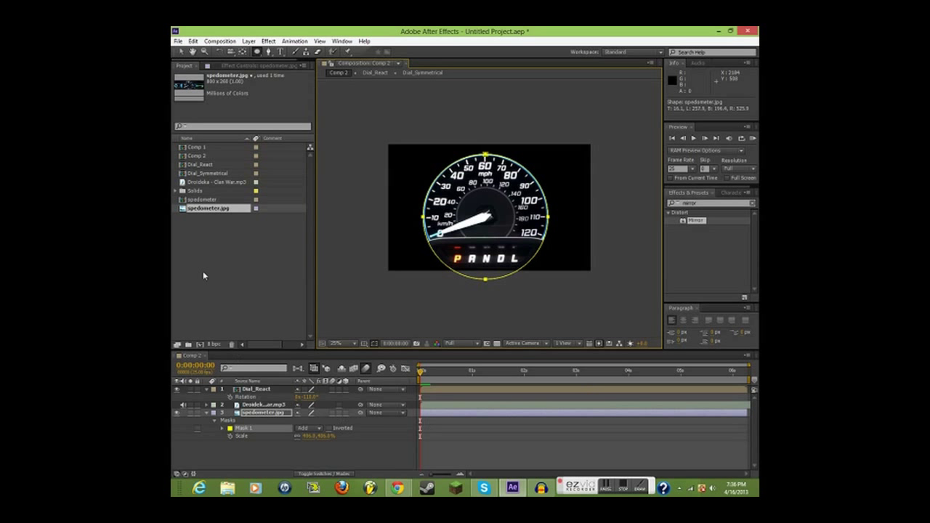
- Duplicate the circular mask on the spedometer.jpg layer and show the properties of both masks
{"action": "left_click", "coordinate": [254, 430]}
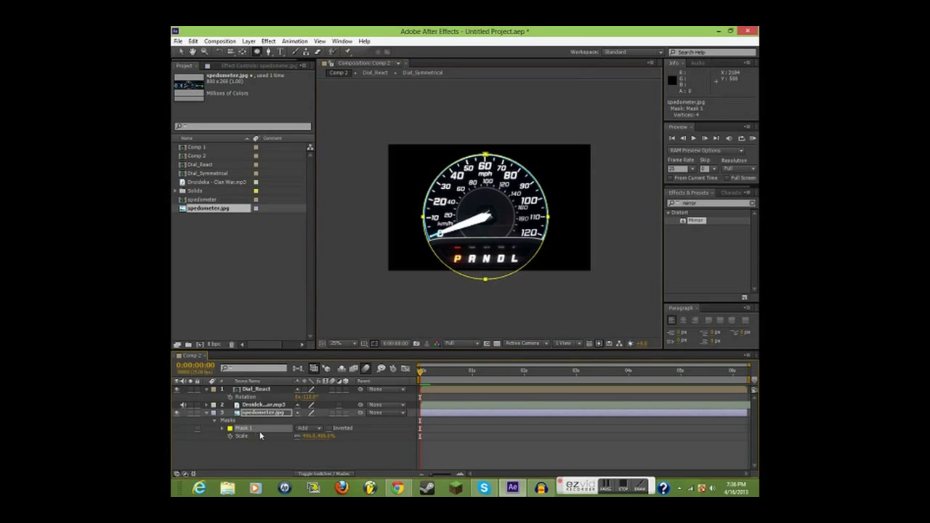
{"action": "key", "text": "ctrl+d"}
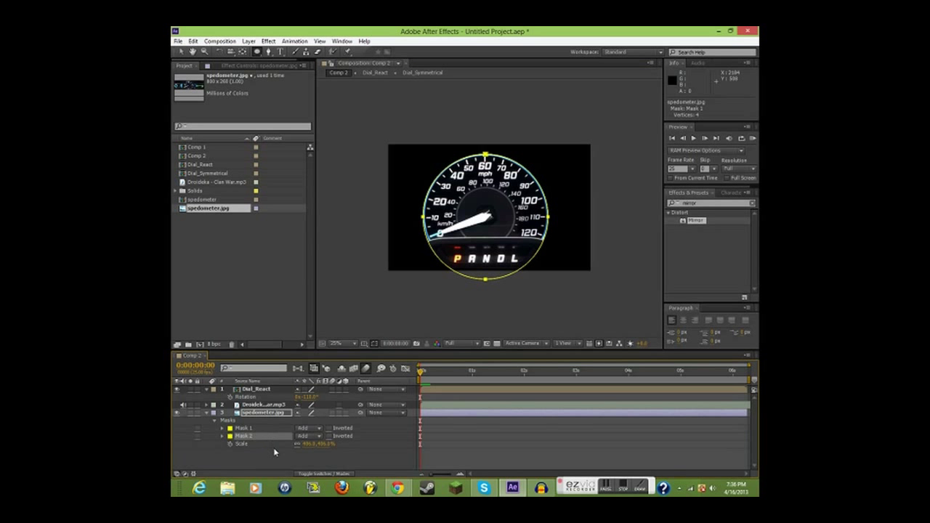
{"action": "key", "text": "u"}
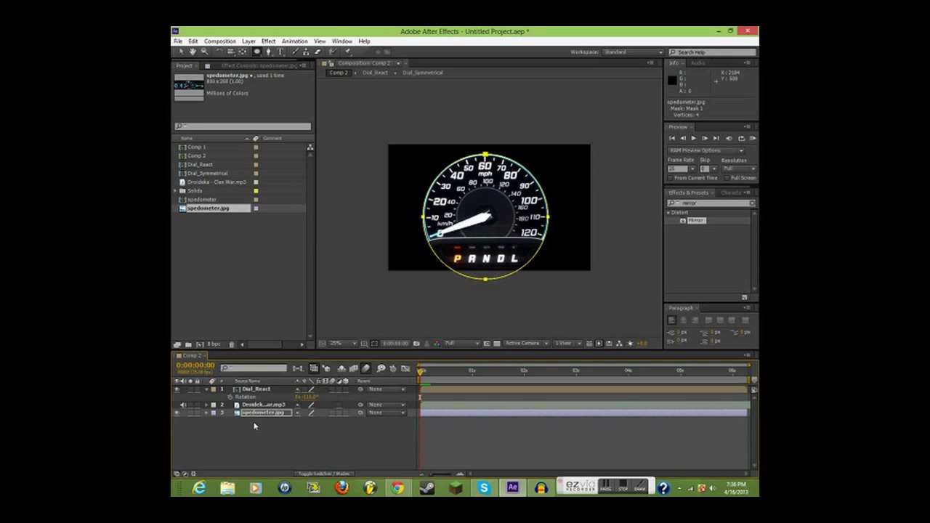
{"action": "left_click", "coordinate": [262, 413]}
{"action": "key", "text": "m"}
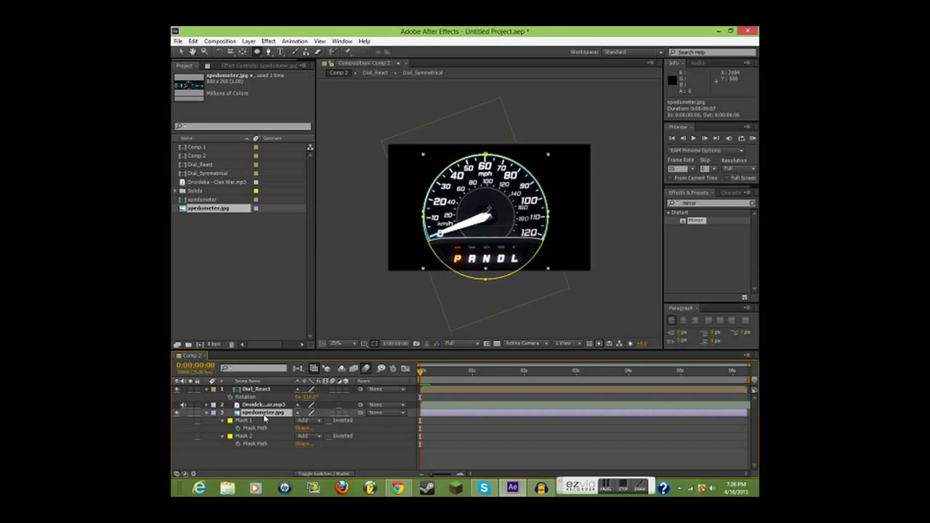
- Set Mask 2 to Subtract with a mask expansion of about -73 pixels to cut out the dial's inner circle
{"action": "left_click", "coordinate": [222, 436]}
{"action": "left_click", "coordinate": [223, 437]}
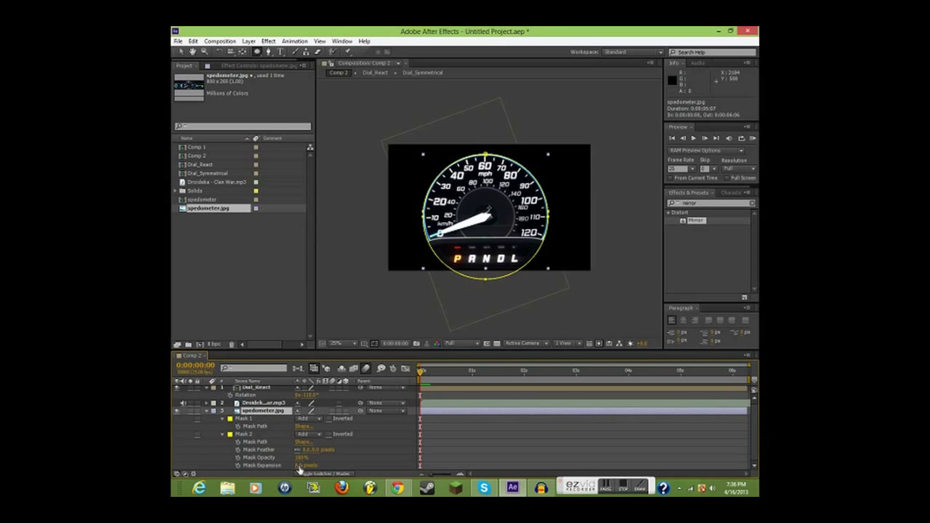
{"action": "left_click_drag", "start_coordinate": [299, 468], "coordinate": [280, 468]}
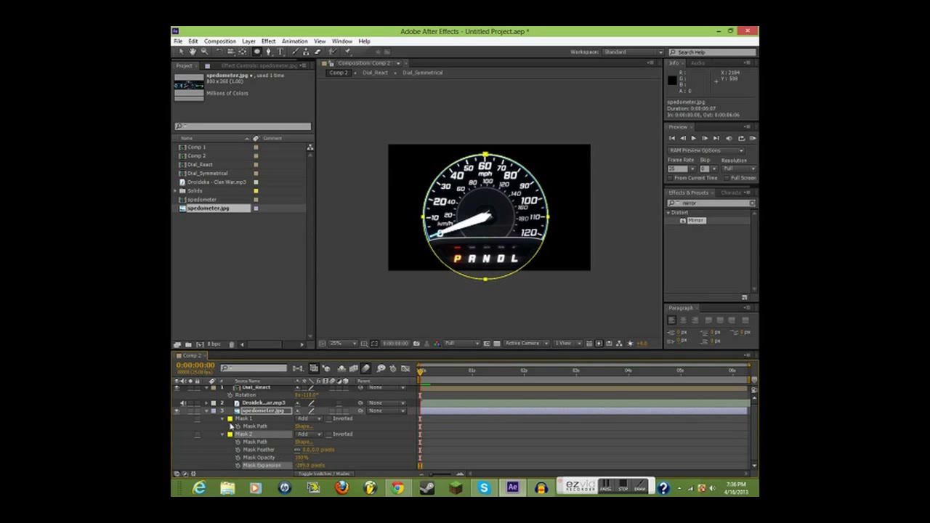
{"action": "left_click", "coordinate": [301, 435]}
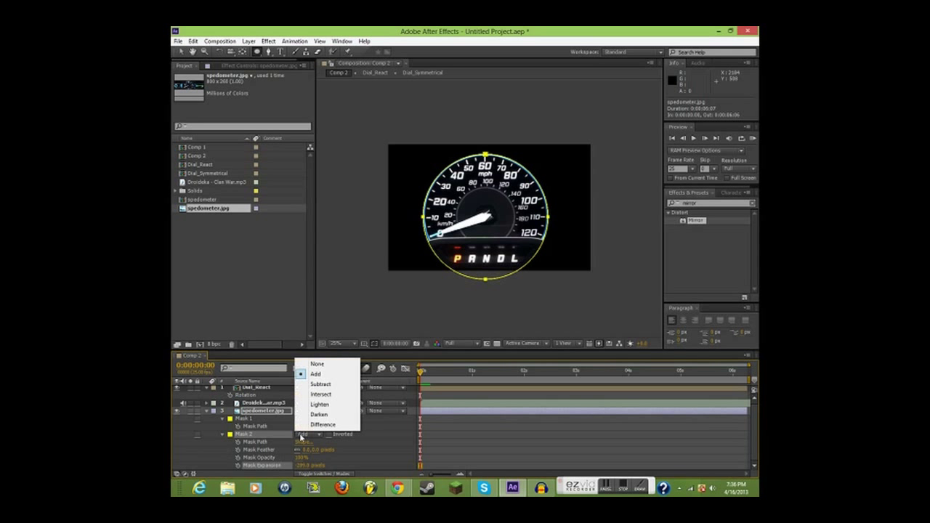
{"action": "left_click", "coordinate": [335, 389]}
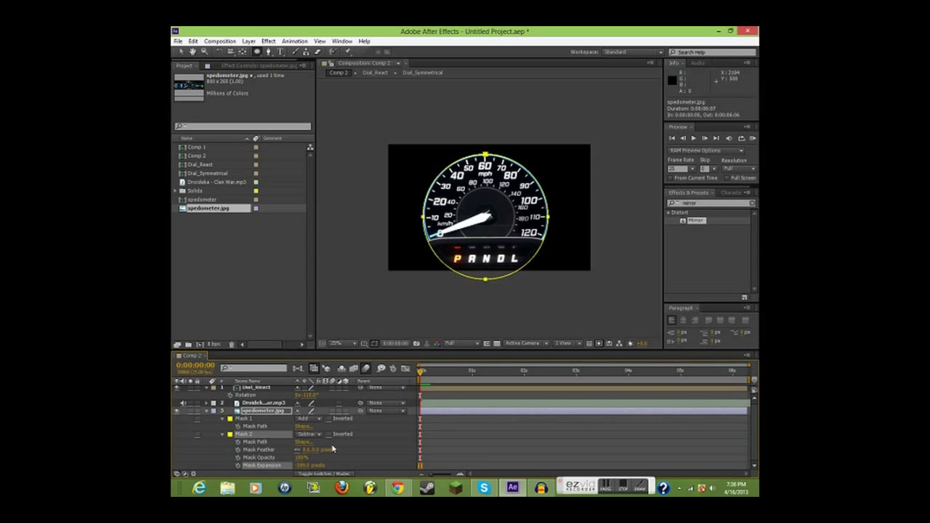
{"action": "left_click_drag", "start_coordinate": [306, 467], "coordinate": [308, 459]}
{"action": "left_click_drag", "start_coordinate": [387, 446], "coordinate": [410, 445]}
{"action": "left_click_drag", "start_coordinate": [397, 446], "coordinate": [386, 449]}
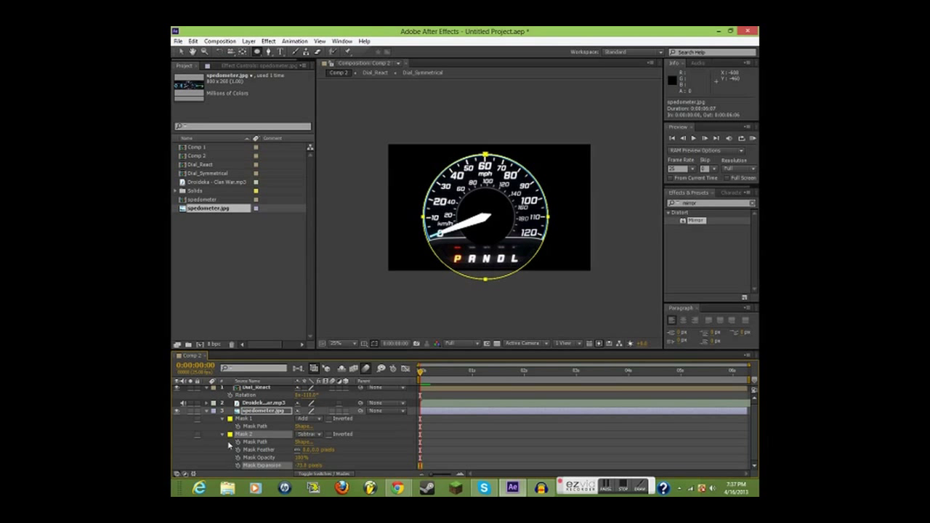
{"action": "left_click", "coordinate": [222, 435]}
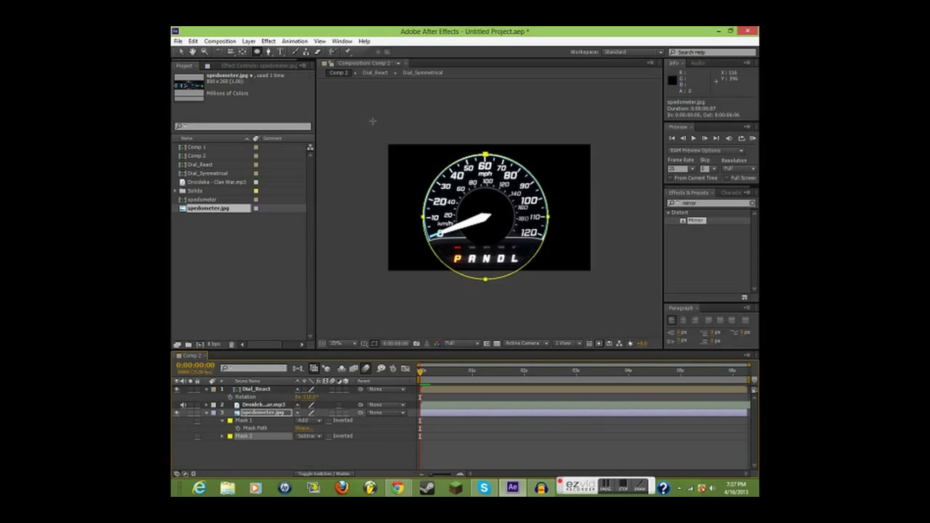
- Trace the gauge's lower edge with a Pen tool mask on spedometer.jpg, from outside the 0 mark to outside the 120 mark
{"action": "left_click", "coordinate": [268, 51]}
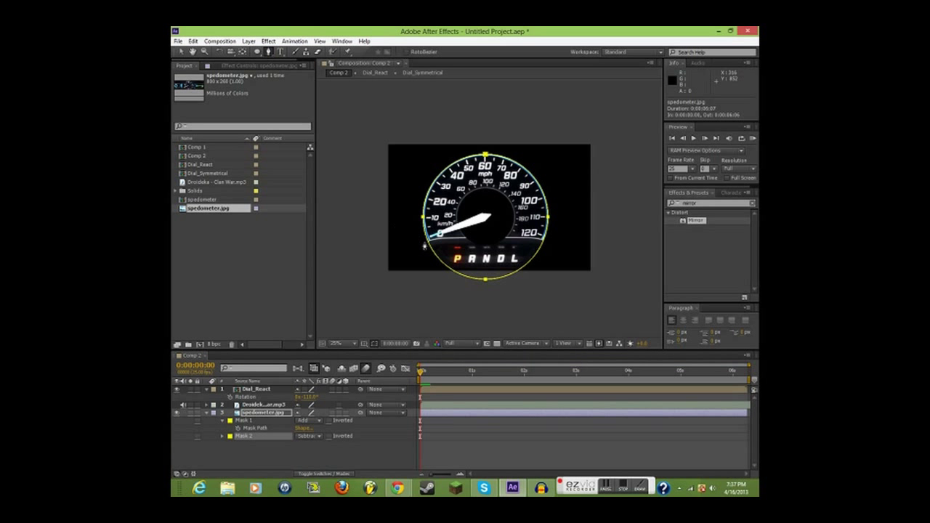
{"action": "key", "text": "period"}
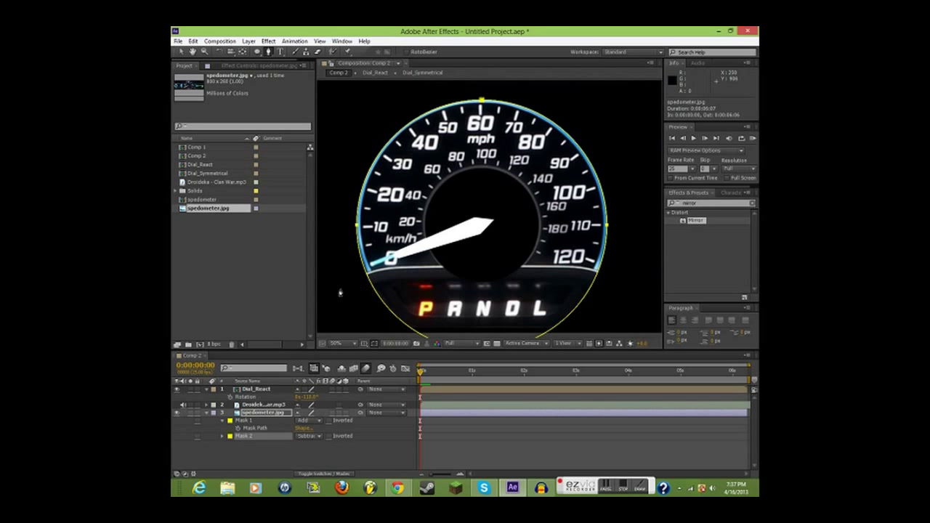
{"action": "left_click", "coordinate": [340, 286]}
{"action": "left_click", "coordinate": [385, 270]}
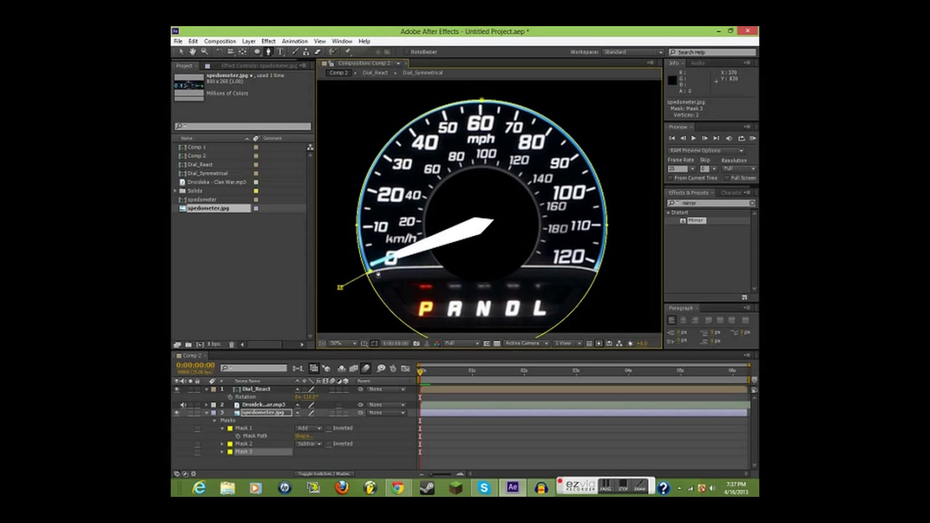
{"action": "left_click", "coordinate": [403, 273]}
{"action": "left_click", "coordinate": [398, 268]}
{"action": "left_click", "coordinate": [450, 268]}
{"action": "left_click", "coordinate": [523, 265]}
{"action": "left_click", "coordinate": [567, 266]}
{"action": "left_click", "coordinate": [590, 273]}
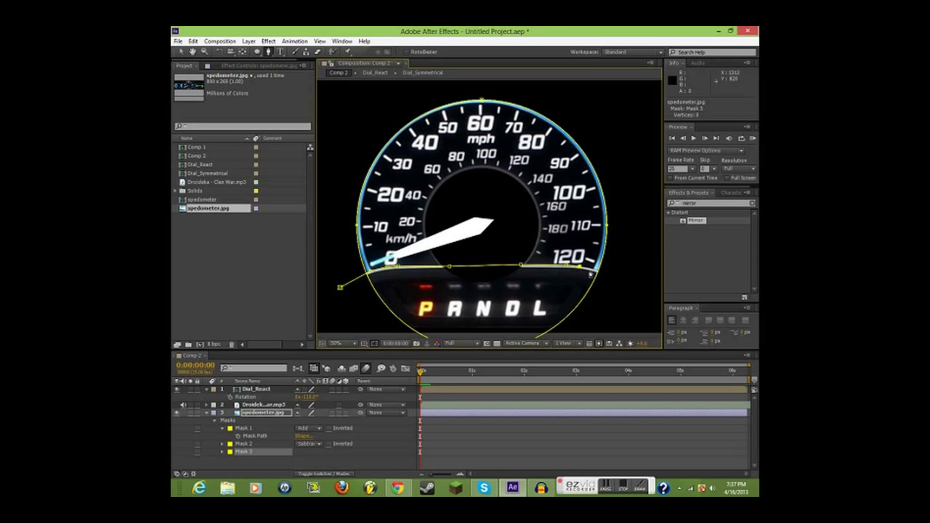
{"action": "left_click", "coordinate": [597, 275]}
{"action": "left_click", "coordinate": [606, 273]}
- Close the pen mask with corner points well below the frame so it encloses the gear indicator area
{"action": "key", "text": "comma"}
{"action": "key", "text": "comma"}
{"action": "key", "text": "comma"}
{"action": "key", "text": "comma"}
{"action": "left_click", "coordinate": [535, 259]}
{"action": "left_click", "coordinate": [479, 285]}
{"action": "left_click", "coordinate": [451, 229]}
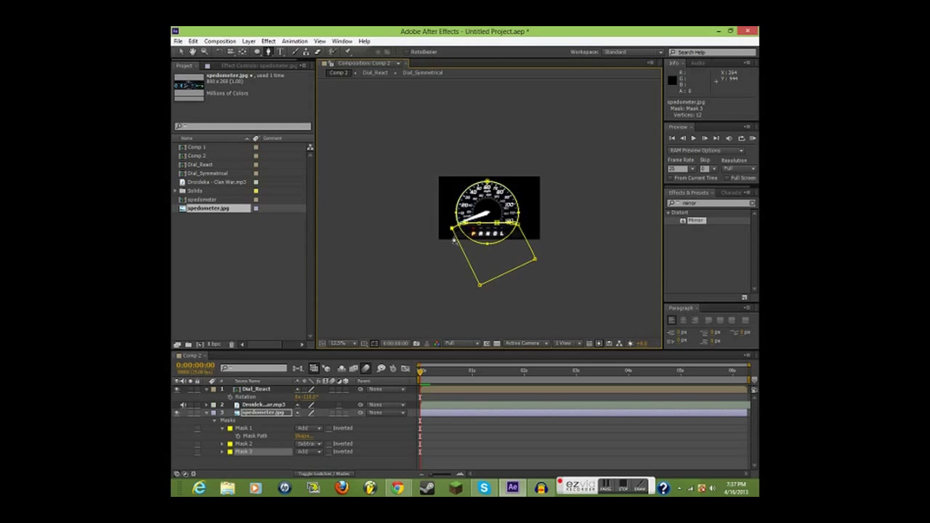
- Set Mask 3 to Subtract so the area below the gauge is removed, and deselect the layer to inspect the cutout
{"action": "left_click", "coordinate": [305, 449]}
{"action": "left_click", "coordinate": [320, 399]}
{"action": "key", "text": "period"}
{"action": "key", "text": "period"}
{"action": "key", "text": "period"}
{"action": "key", "text": "period"}
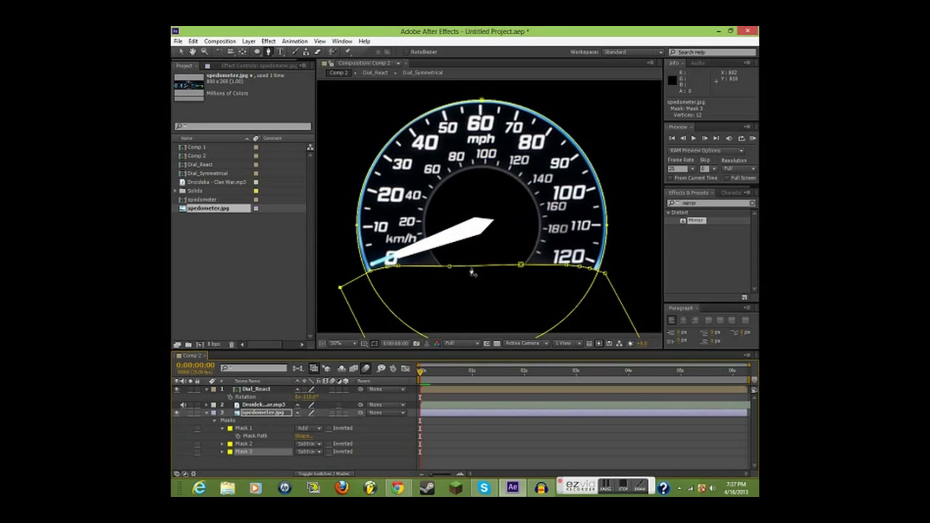
{"action": "key", "text": "comma"}
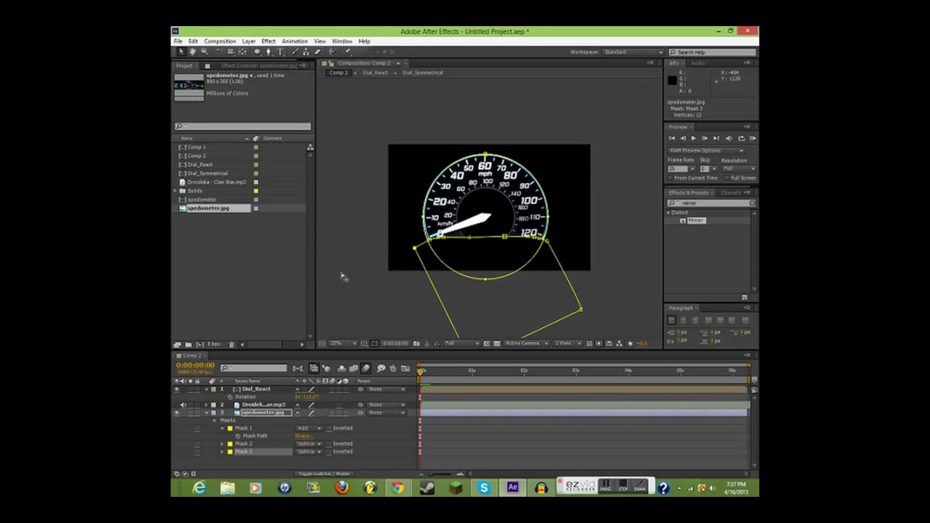
{"action": "left_click", "coordinate": [369, 302]}
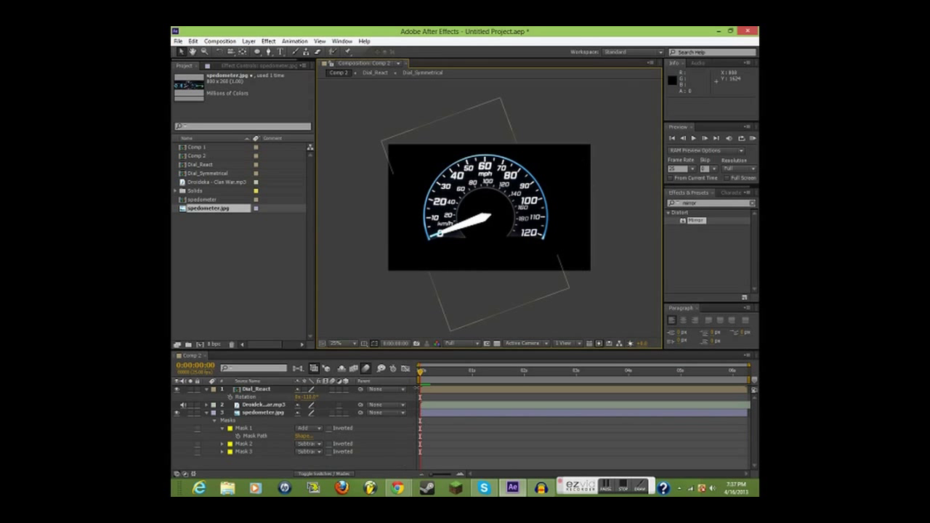
- Move to frame 9 and feather all three masks of spedometer.jpg by 3 pixels, and collapse the layer's mask properties
{"action": "left_click_drag", "start_coordinate": [428, 376], "coordinate": [438, 377]}
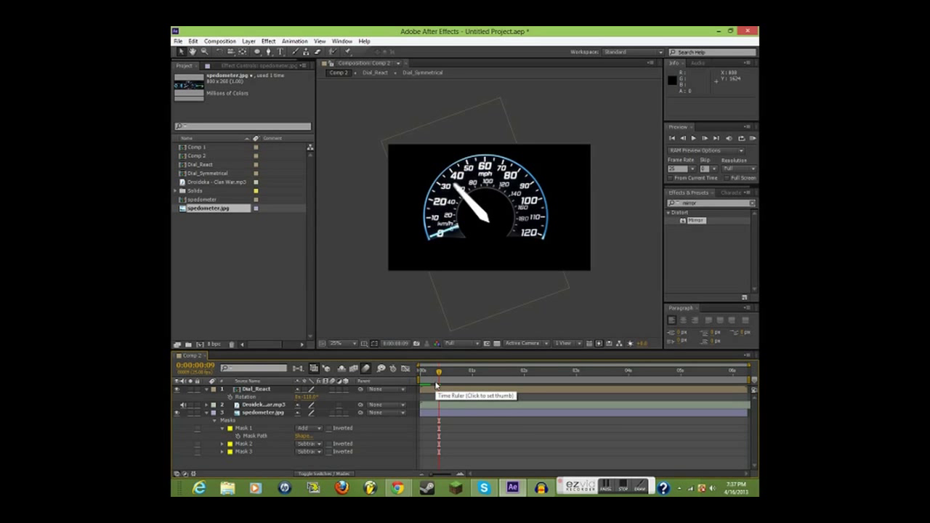
{"action": "key", "text": "slash"}
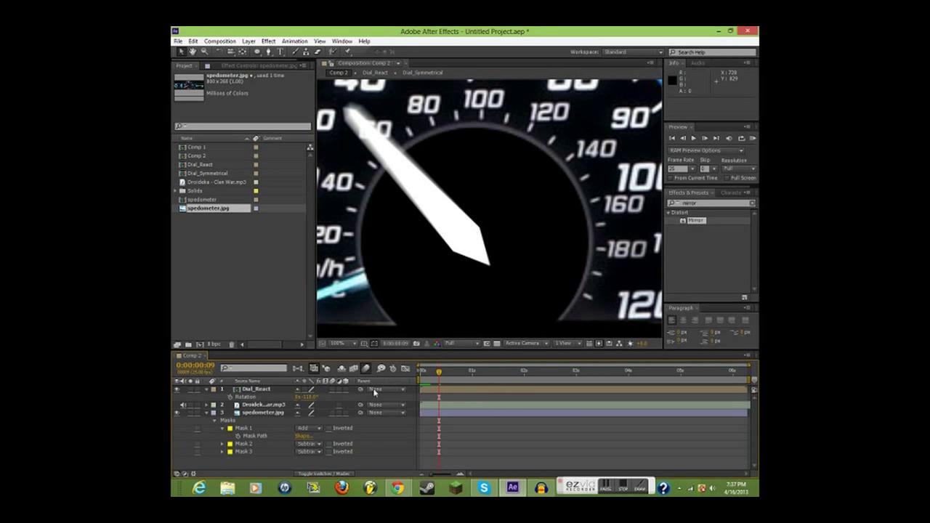
{"action": "left_click", "coordinate": [248, 429]}
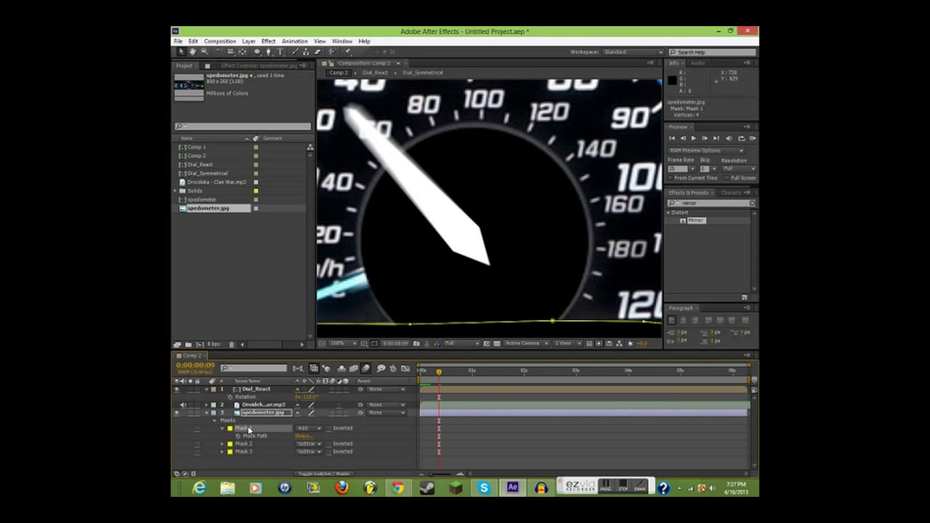
{"action": "key", "text": "f"}
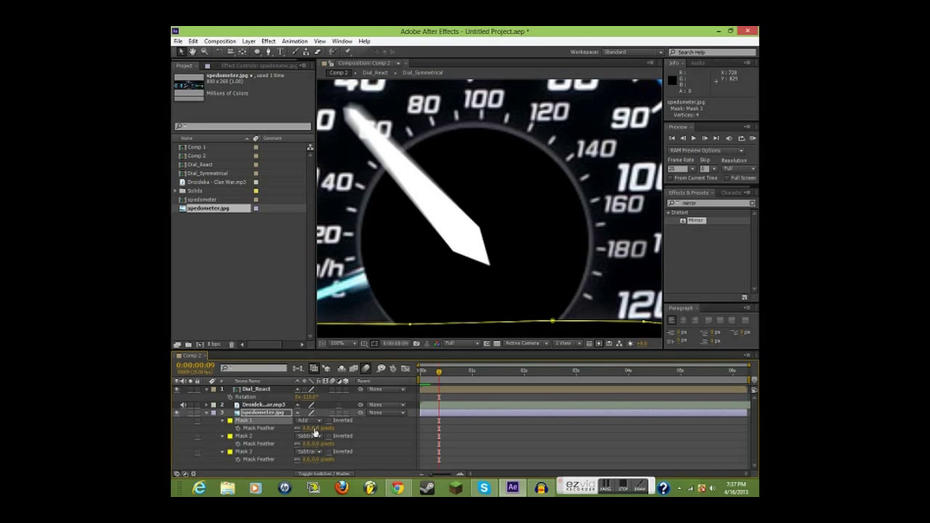
{"action": "left_click", "coordinate": [361, 462]}
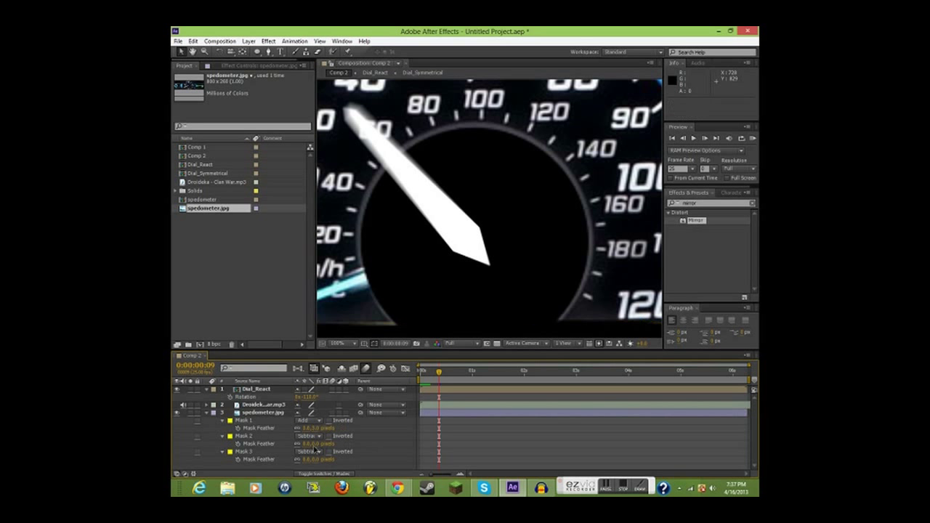
{"action": "left_click", "coordinate": [373, 436]}
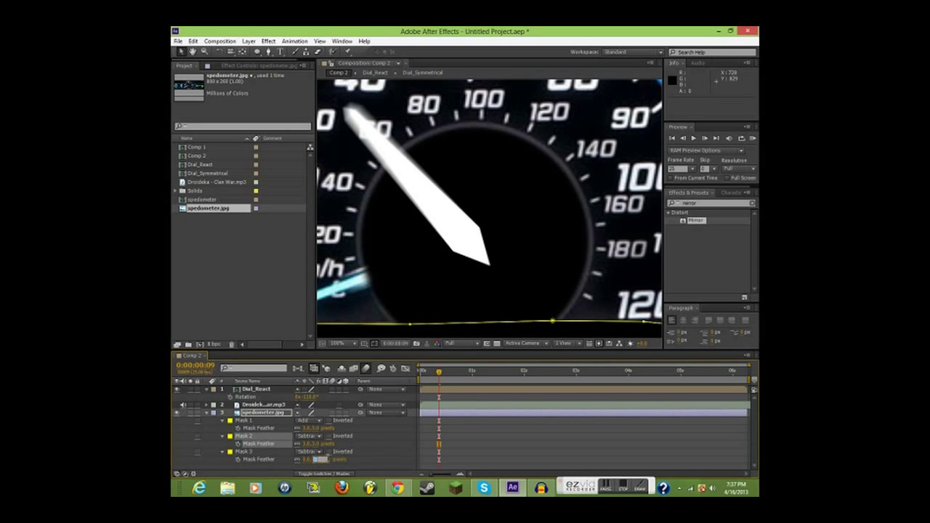
{"action": "key", "text": "comma"}
{"action": "key", "text": "comma"}
{"action": "key", "text": "comma"}
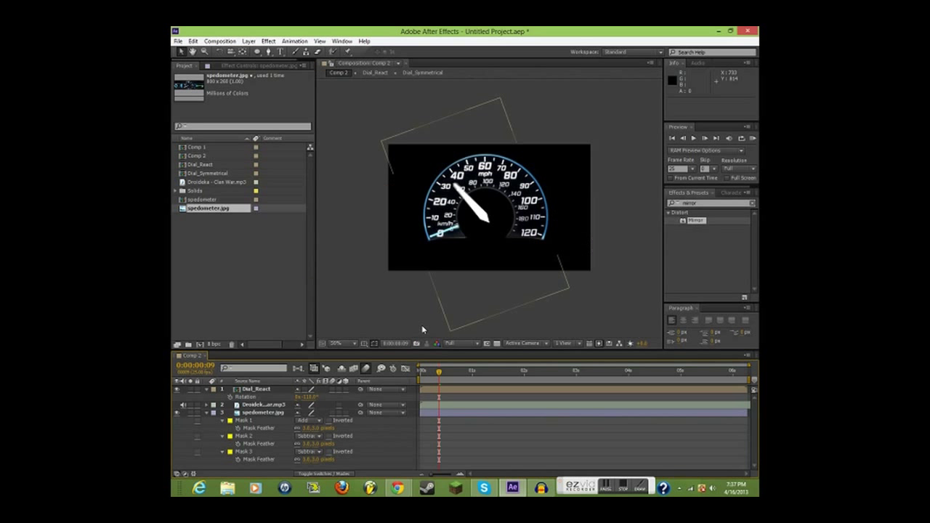
{"action": "key", "text": "period"}
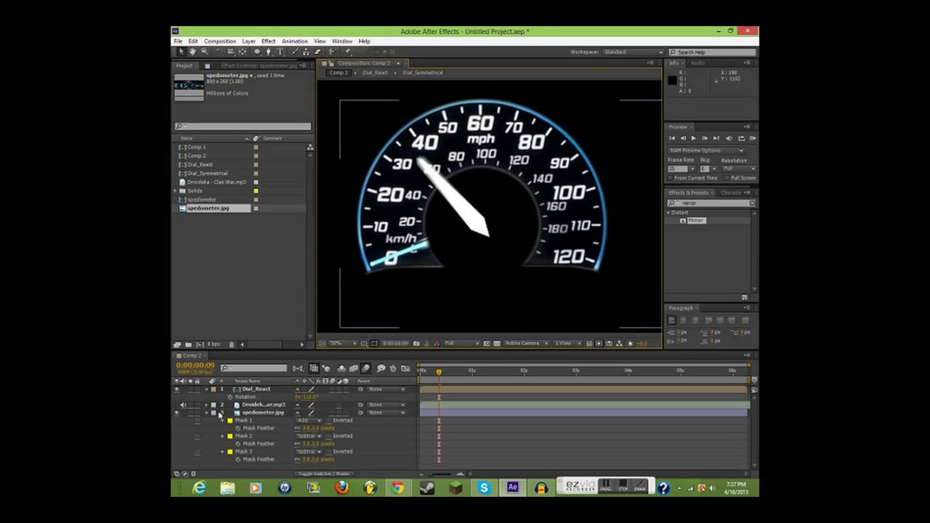
{"action": "left_click", "coordinate": [215, 412]}
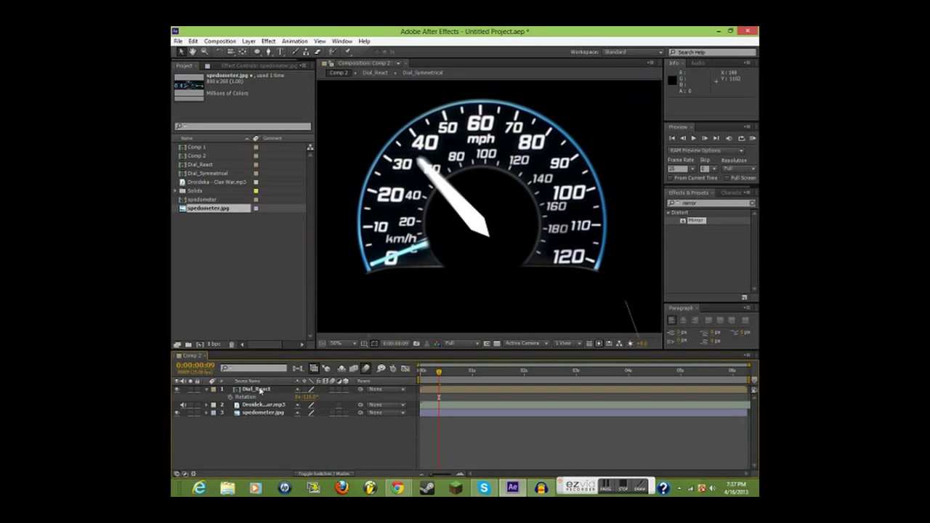
- Duplicate the Droideka - Clan War.mp3 layer in Comp 2 and mute the upper copy
{"action": "left_click", "coordinate": [258, 390]}
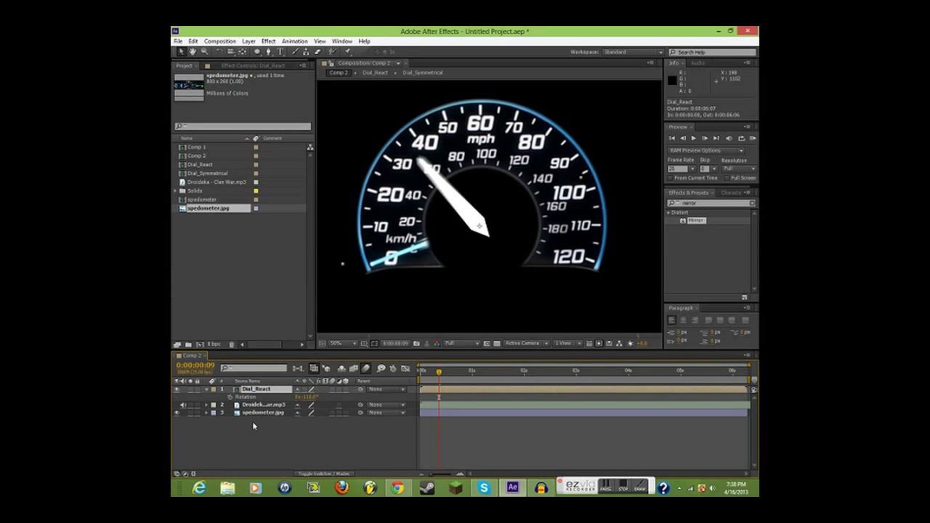
{"action": "left_click", "coordinate": [267, 404]}
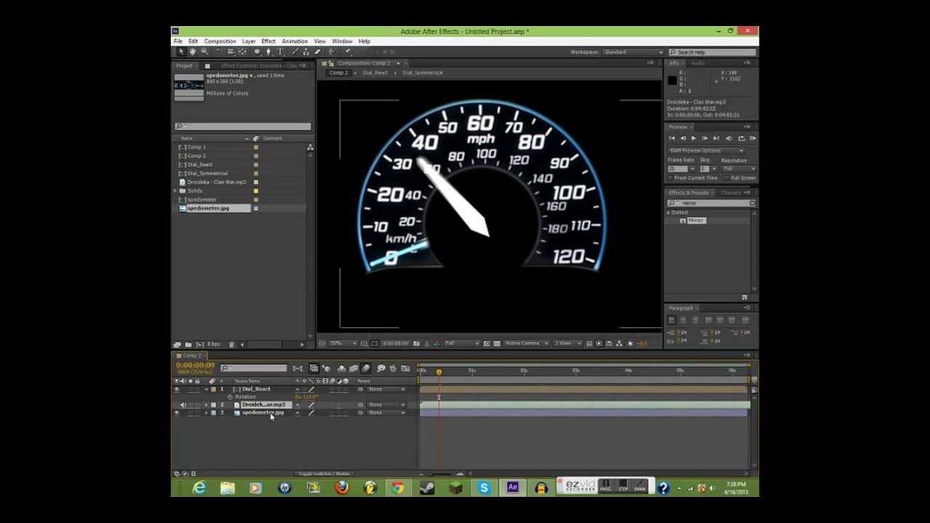
{"action": "left_click", "coordinate": [279, 390]}
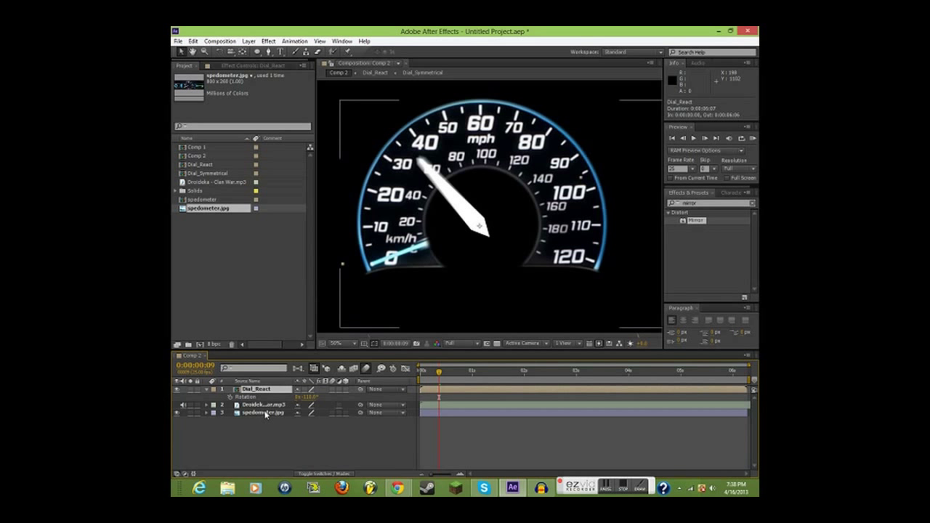
{"action": "left_click", "coordinate": [267, 414]}
{"action": "left_click", "coordinate": [271, 405]}
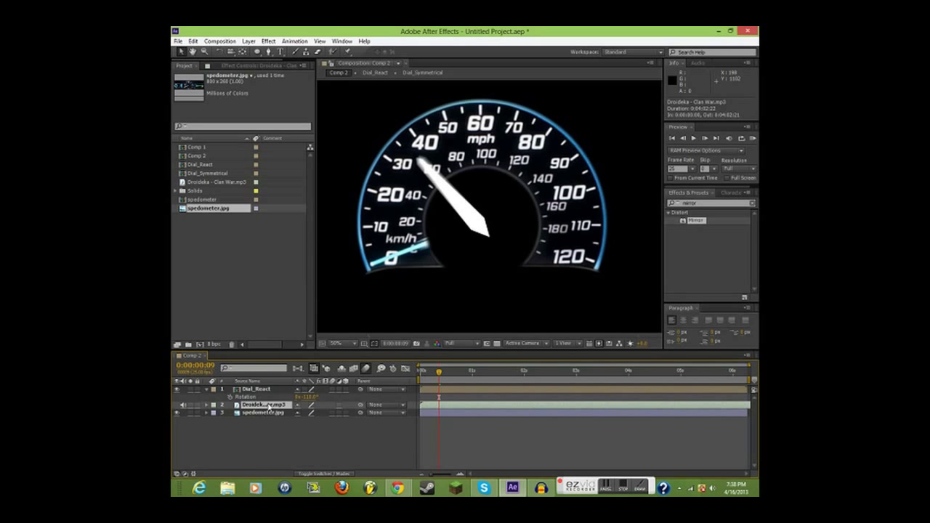
{"action": "key", "text": "ctrl+d"}
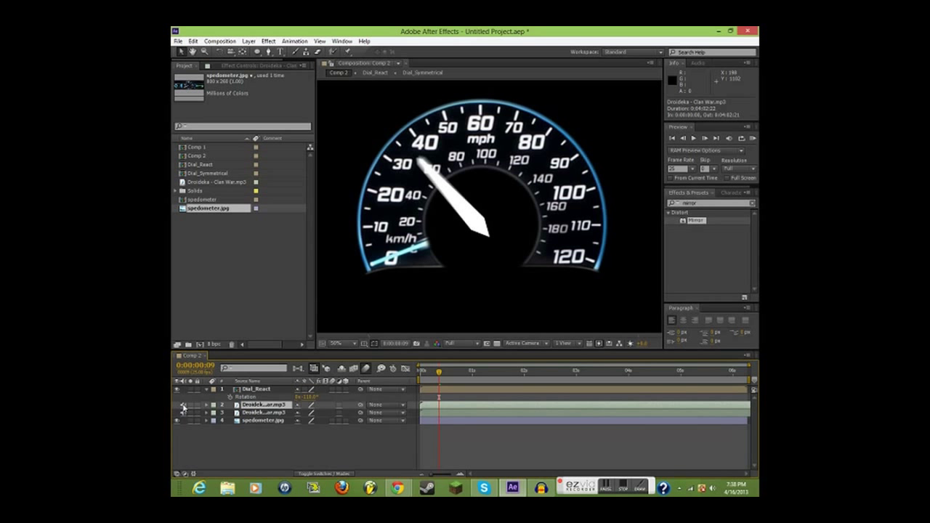
- Find the Bass & Treble effect and apply it to the muted copy of the audio layer
{"action": "key", "text": "ctrl+5"}
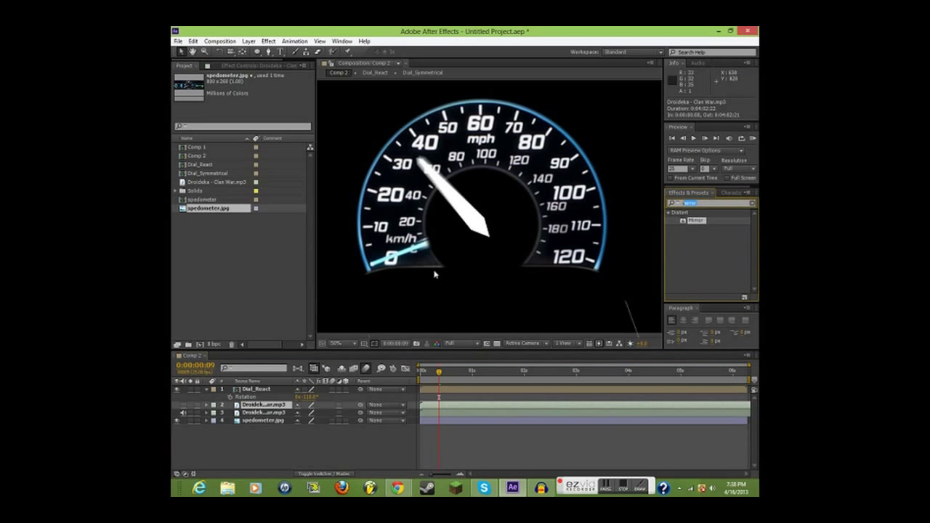
{"action": "type", "text": "bass"}
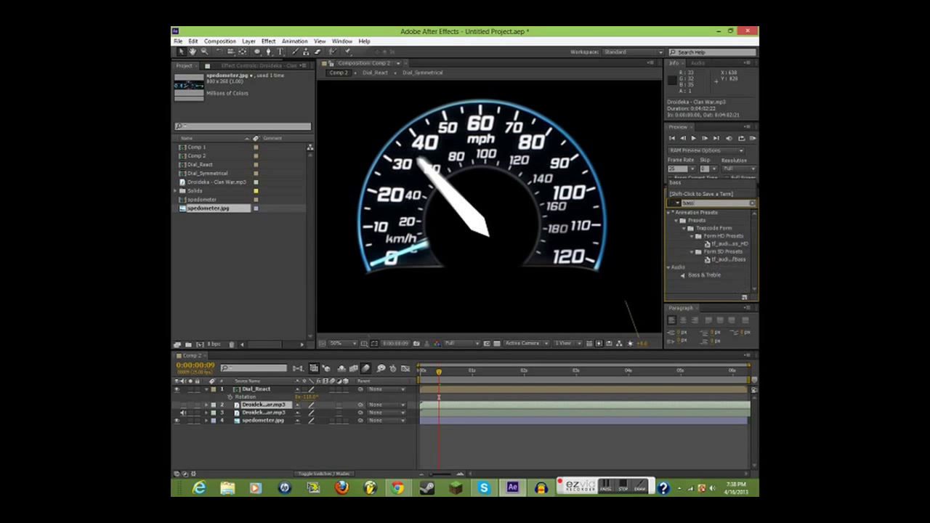
{"action": "type", "text": "si"}
{"action": "key", "text": "BackSpace"}
{"action": "left_click_drag", "start_coordinate": [704, 275], "coordinate": [278, 410]}
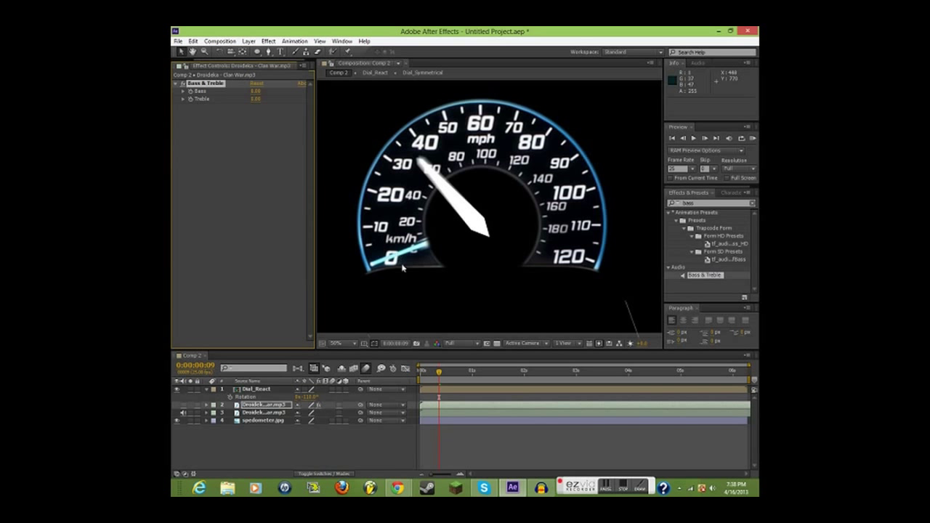
- Set Bass to 100 and Treble to -100 on the muted audio layer's Bass & Treble effect
{"action": "left_click_drag", "start_coordinate": [256, 92], "coordinate": [329, 92]}
{"action": "left_click_drag", "start_coordinate": [255, 98], "coordinate": [236, 99]}
{"action": "left_click", "coordinate": [264, 404]}
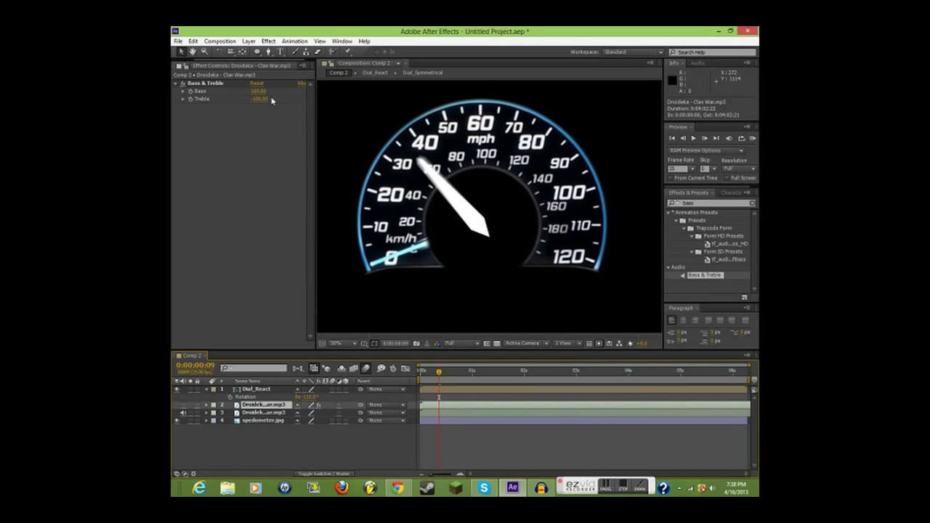
{"action": "left_click", "coordinate": [262, 389]}
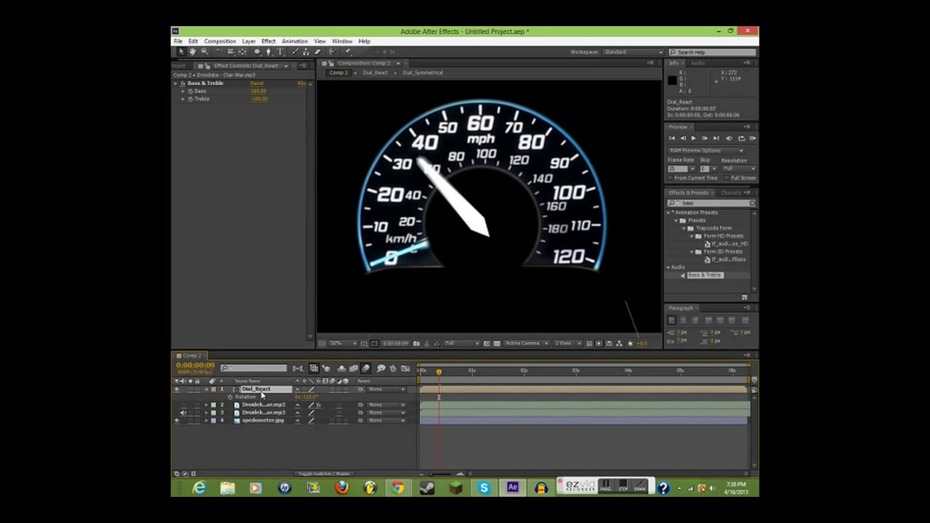
{"action": "left_click", "coordinate": [264, 405]}
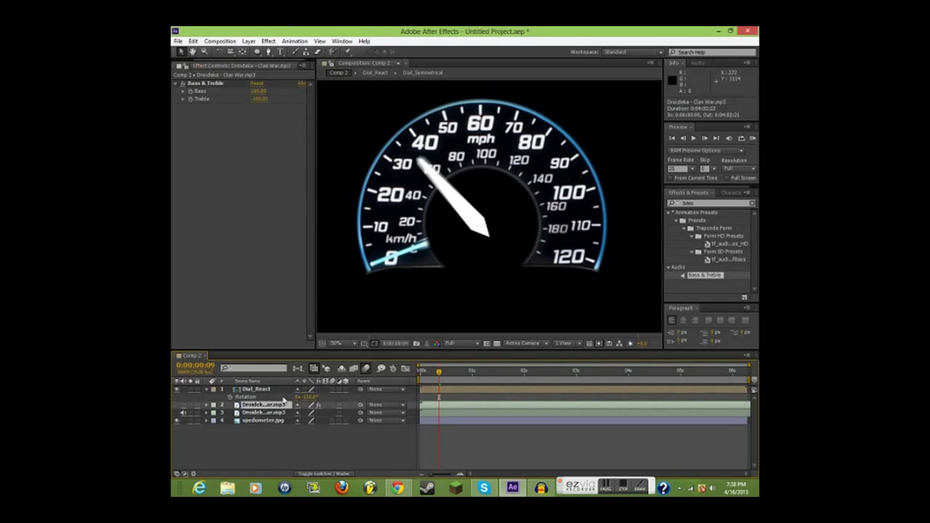
{"action": "left_click", "coordinate": [184, 412]}
- Apply the Glow effect to the Dial_React layer and set its glow radius to about 65
{"action": "left_click", "coordinate": [265, 390]}
{"action": "left_click", "coordinate": [710, 203]}
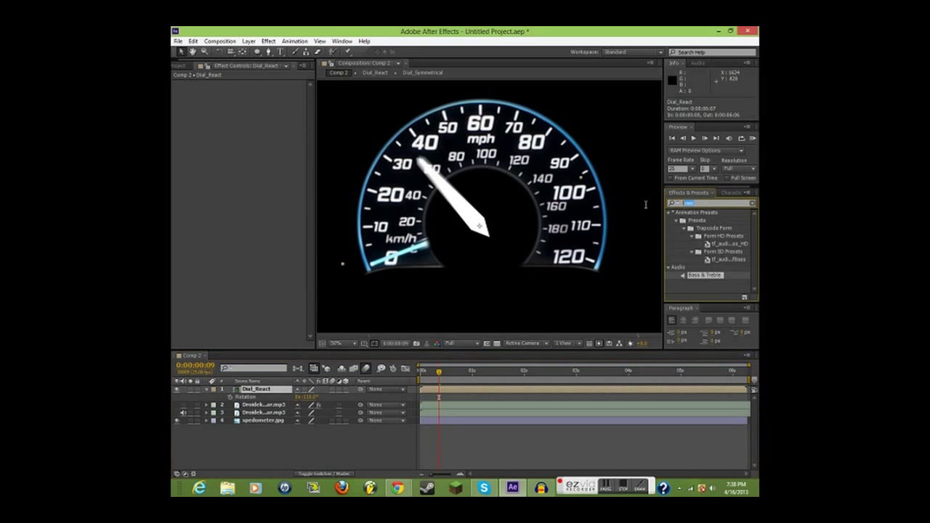
{"action": "type", "text": "glow"}
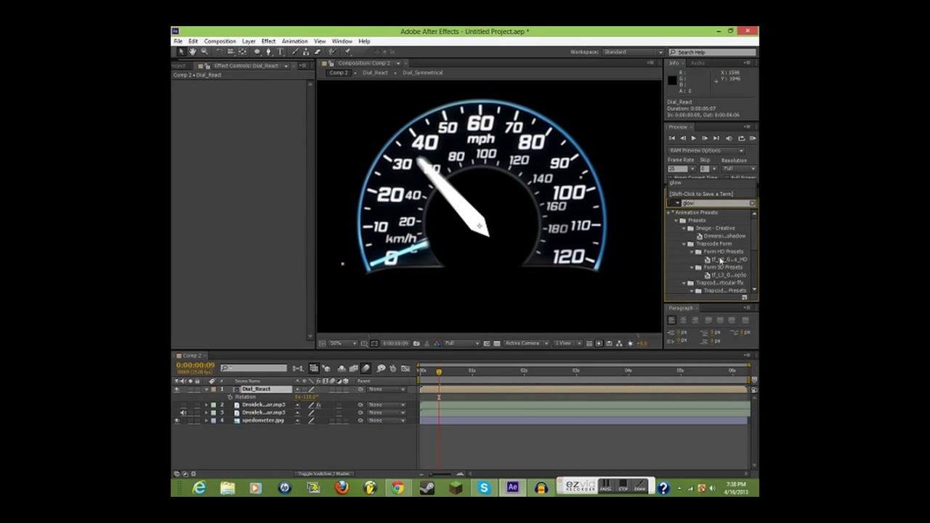
{"action": "left_click_drag", "start_coordinate": [691, 286], "coordinate": [265, 390]}
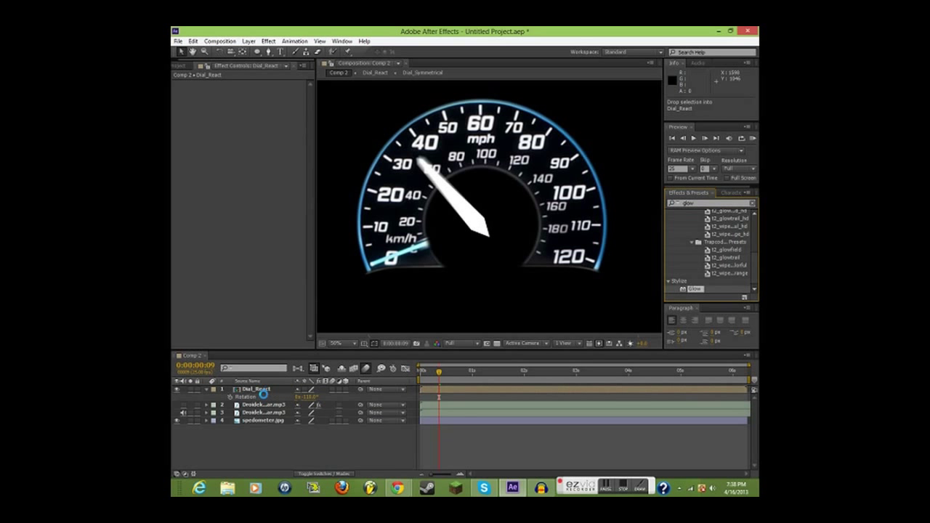
{"action": "left_click_drag", "start_coordinate": [253, 107], "coordinate": [386, 481]}
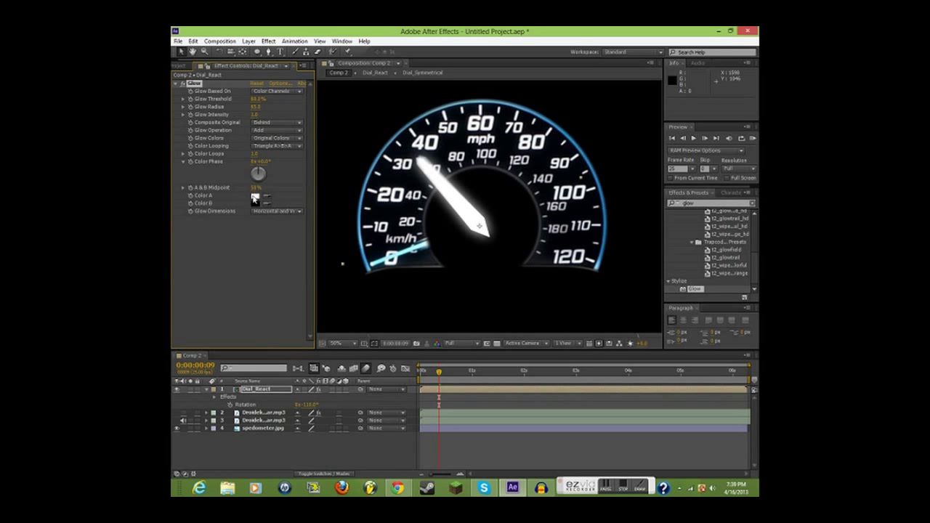
- Switch the glow to A & B Colors, keeping white for Color A and choosing a light blue for Color B
{"action": "left_click", "coordinate": [271, 139]}
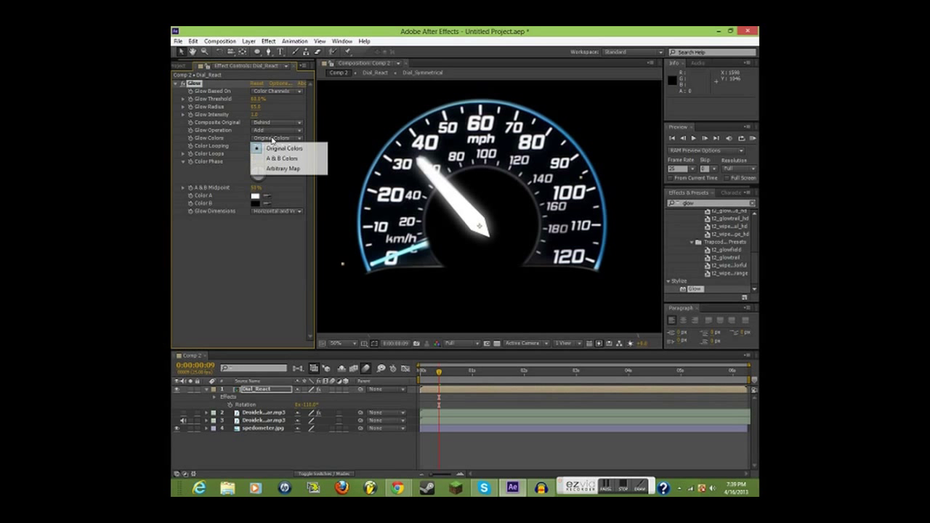
{"action": "left_click", "coordinate": [270, 155]}
{"action": "left_click", "coordinate": [255, 196]}
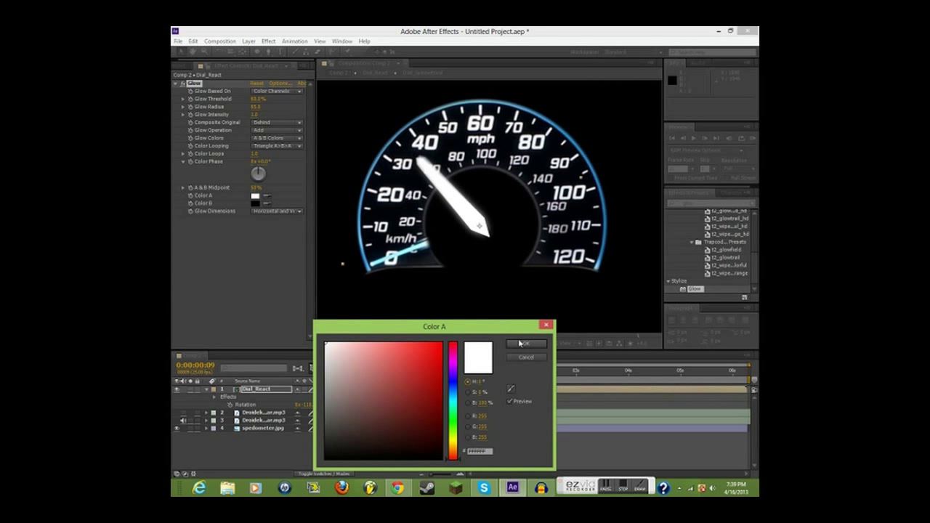
{"action": "left_click", "coordinate": [519, 343]}
{"action": "left_click", "coordinate": [255, 203]}
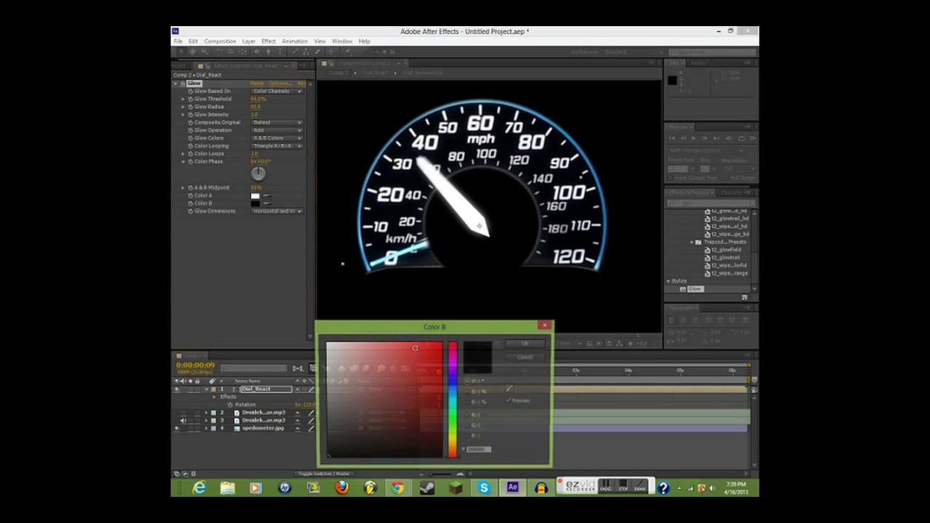
{"action": "left_click", "coordinate": [455, 390]}
{"action": "left_click", "coordinate": [403, 342]}
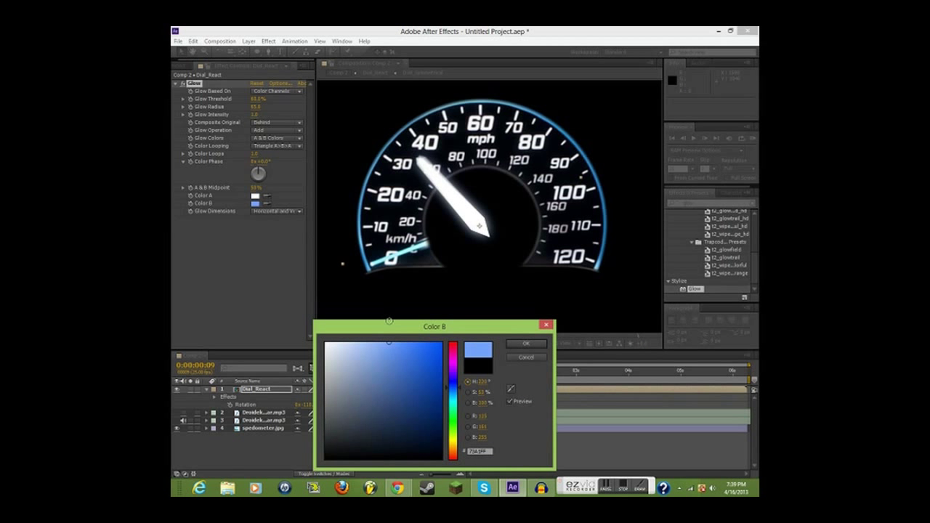
{"action": "mouse_move", "coordinate": [417, 323]}
{"action": "left_mouse_down"}
{"action": "mouse_move", "coordinate": [360, 322]}
{"action": "mouse_move", "coordinate": [393, 324]}
{"action": "left_mouse_up"}
{"action": "left_click", "coordinate": [520, 344]}
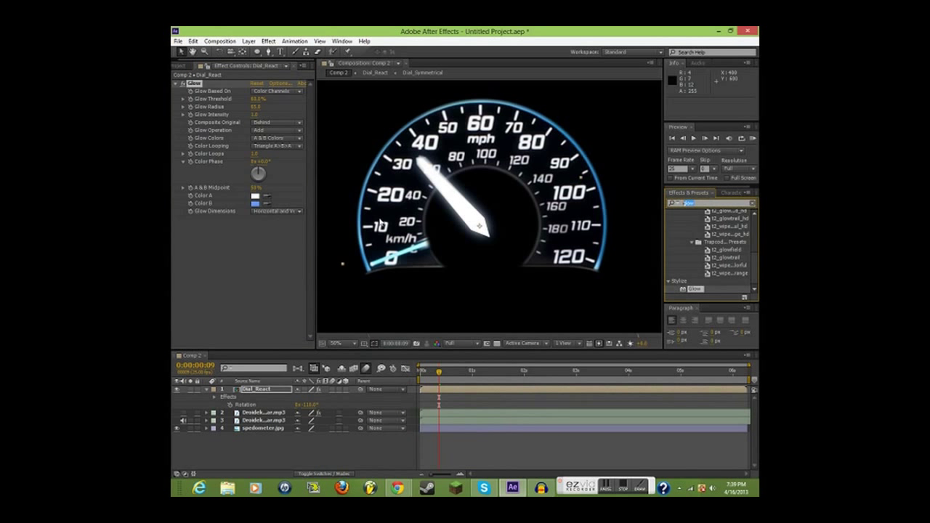
- Apply CC Radial Fast Blur to Dial_React, center it on the needle's anchor point and raise the amount to about 86
{"action": "type", "text": "shine"}
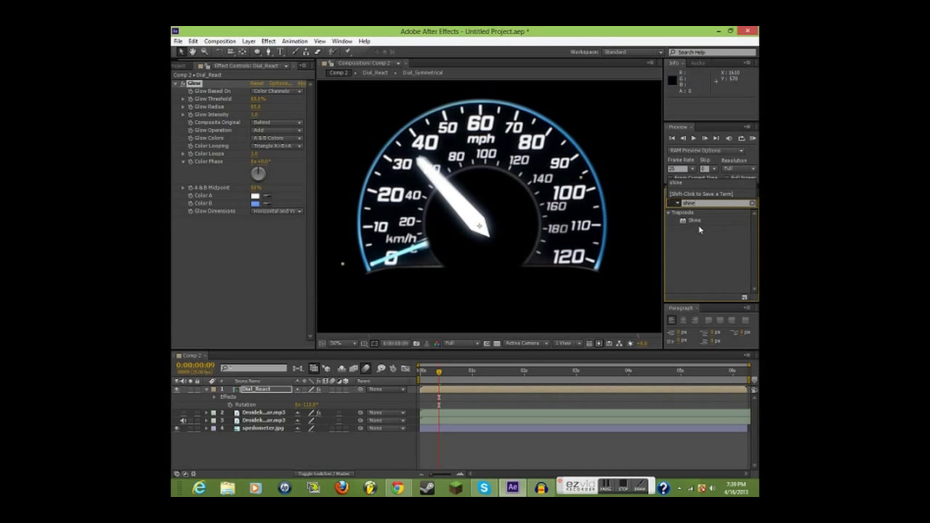
{"action": "type", "text": "fast"}
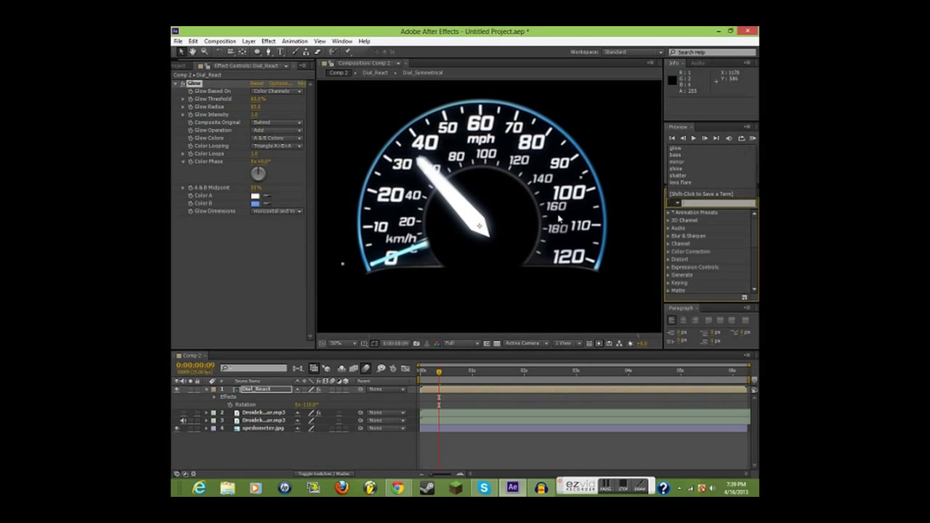
{"action": "type", "text": " blur"}
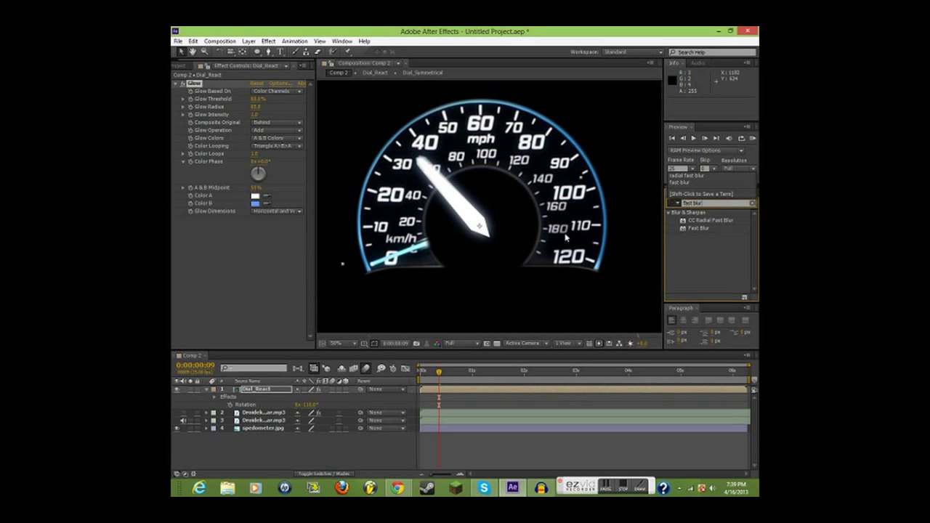
{"action": "left_click_drag", "start_coordinate": [712, 220], "coordinate": [211, 247]}
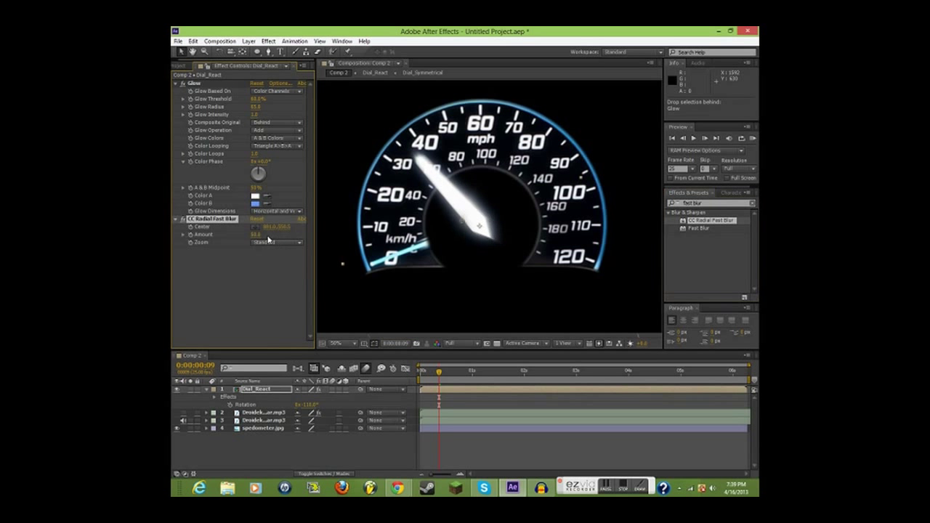
{"action": "left_click_drag", "start_coordinate": [464, 226], "coordinate": [480, 226]}
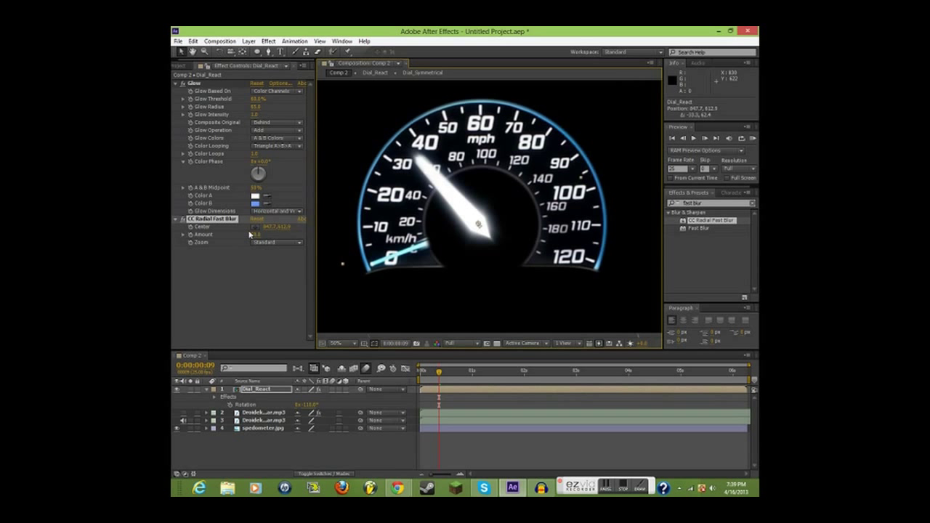
{"action": "left_click_drag", "start_coordinate": [253, 234], "coordinate": [268, 233]}
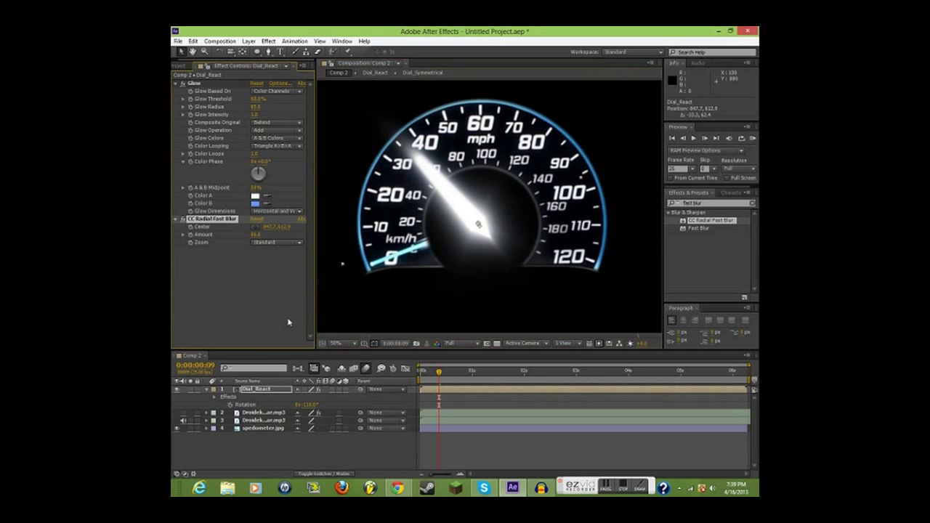
- Raise Dial_React's glow intensity to about 2.2 and delete its CC Radial Fast Blur effect
{"action": "left_click_drag", "start_coordinate": [255, 114], "coordinate": [367, 123]}
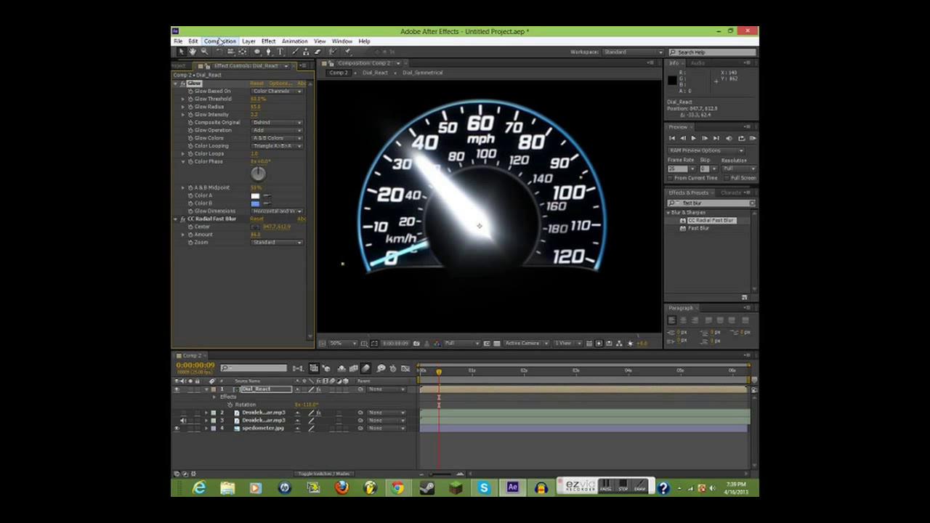
{"action": "left_click", "coordinate": [184, 220]}
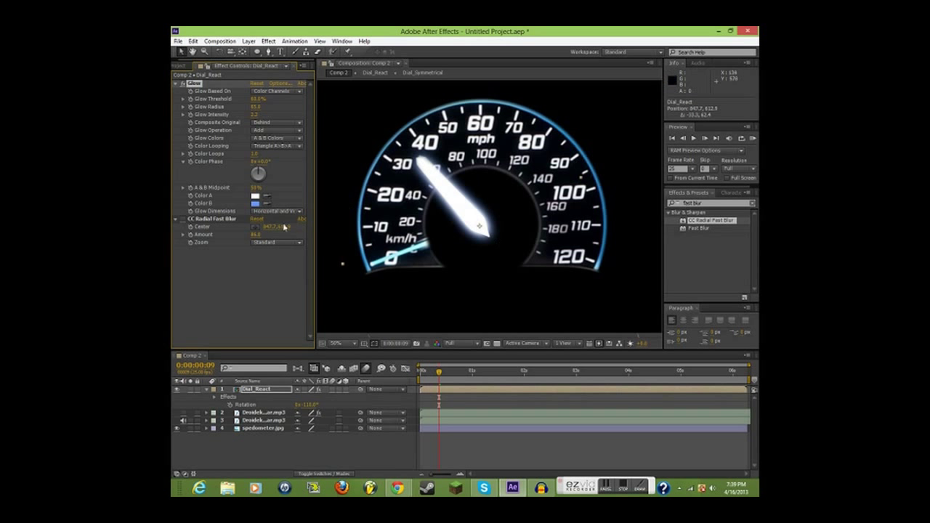
{"action": "left_click_drag", "start_coordinate": [211, 219], "coordinate": [201, 78]}
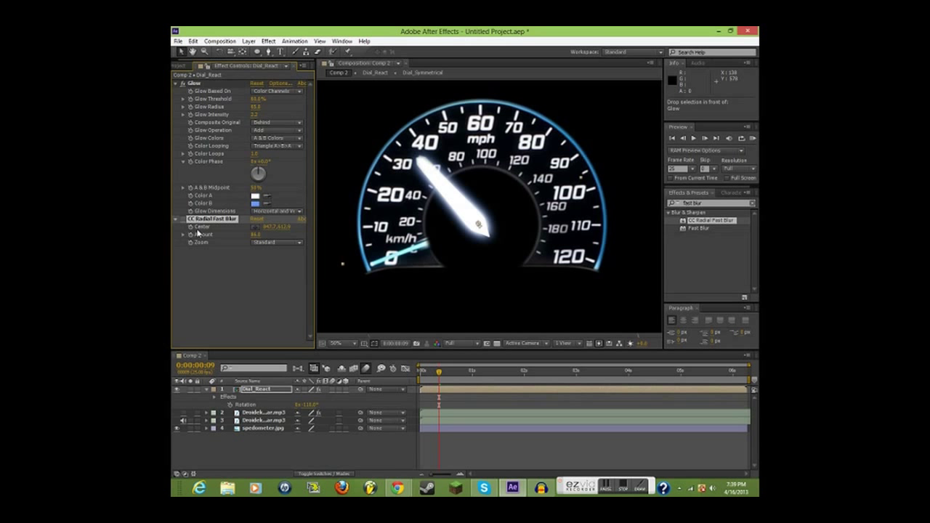
{"action": "left_click", "coordinate": [176, 219]}
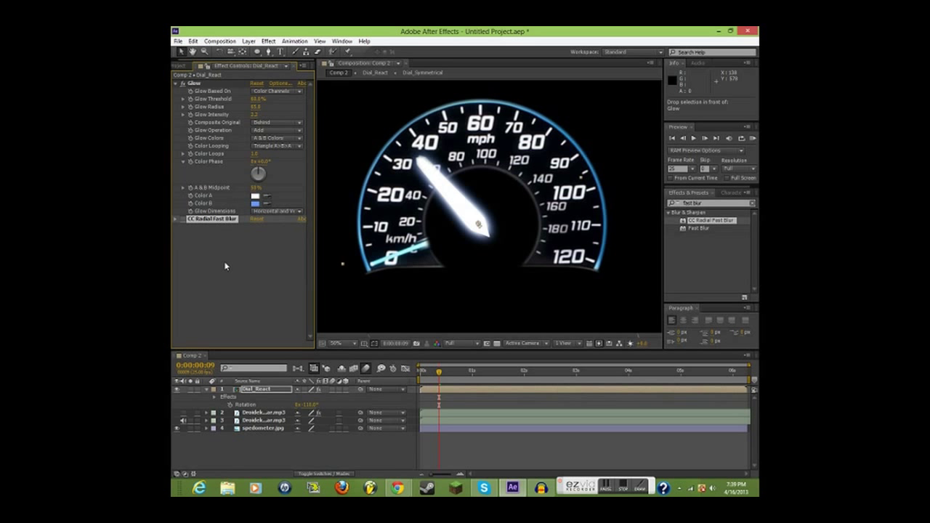
{"action": "key", "text": "Delete"}
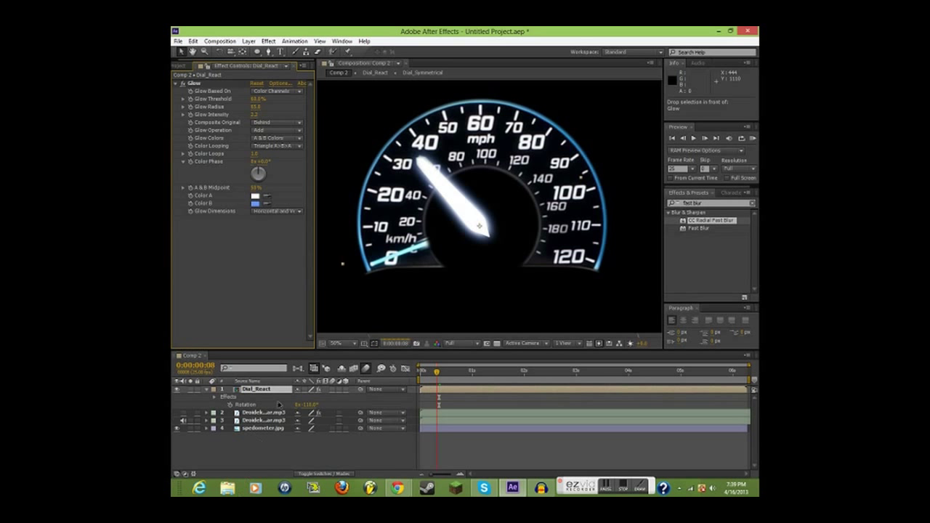
{"action": "key", "text": "Page_Up"}
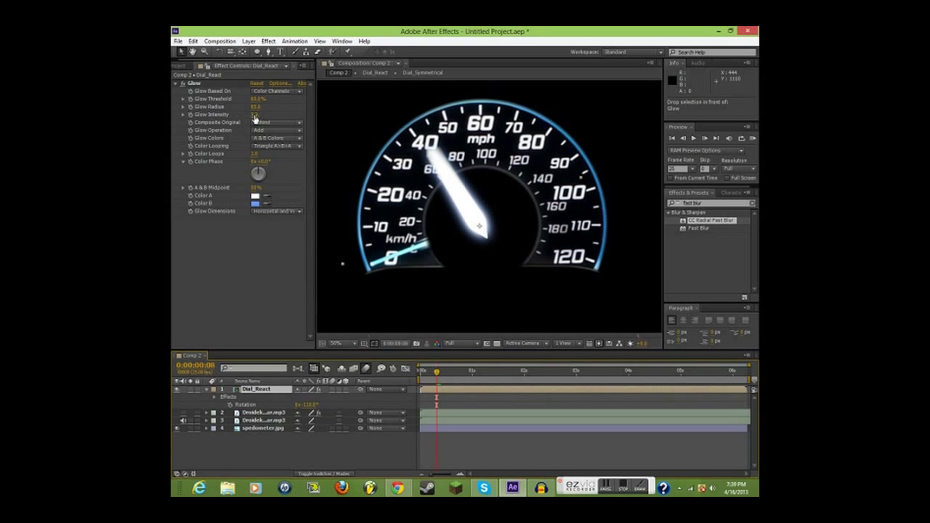
- Clear the effects search and convert the audio of the layer with Bass & Treble to keyframes
{"action": "left_click", "coordinate": [261, 412]}
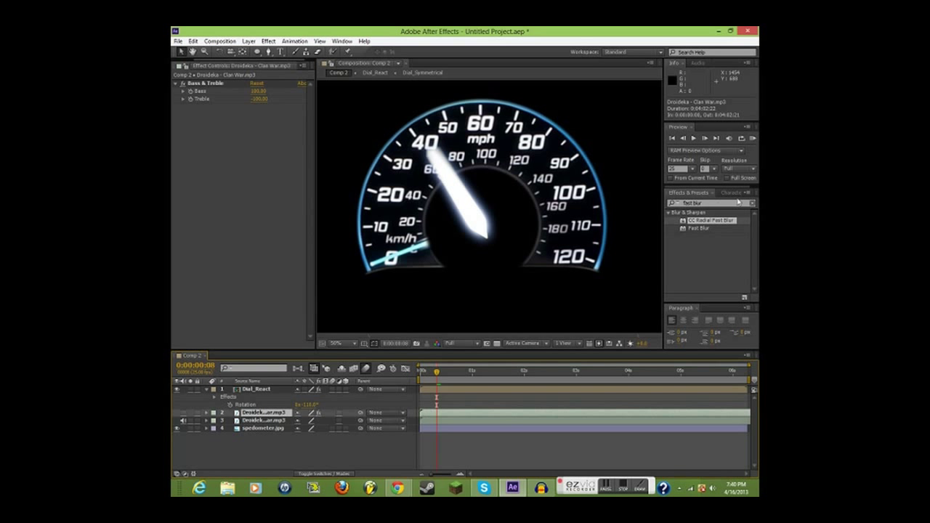
{"action": "left_click", "coordinate": [705, 203]}
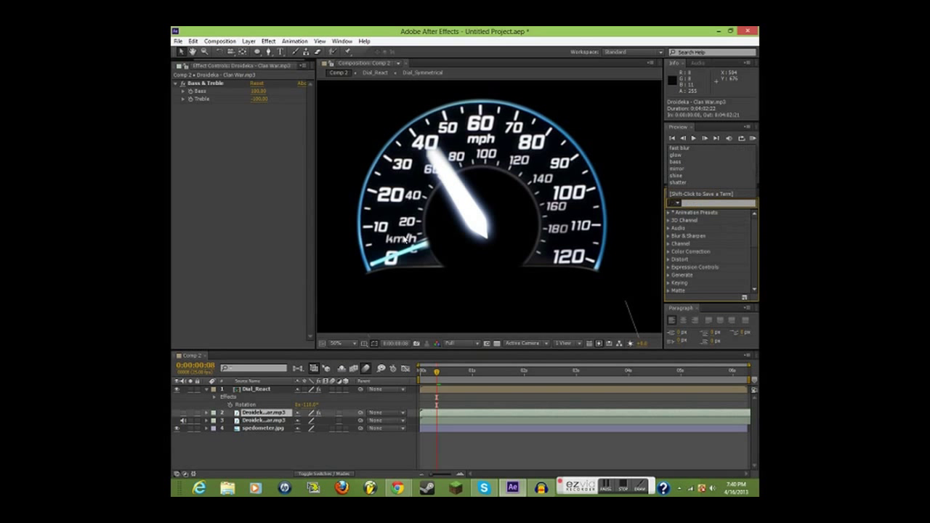
{"action": "right_click", "coordinate": [266, 414]}
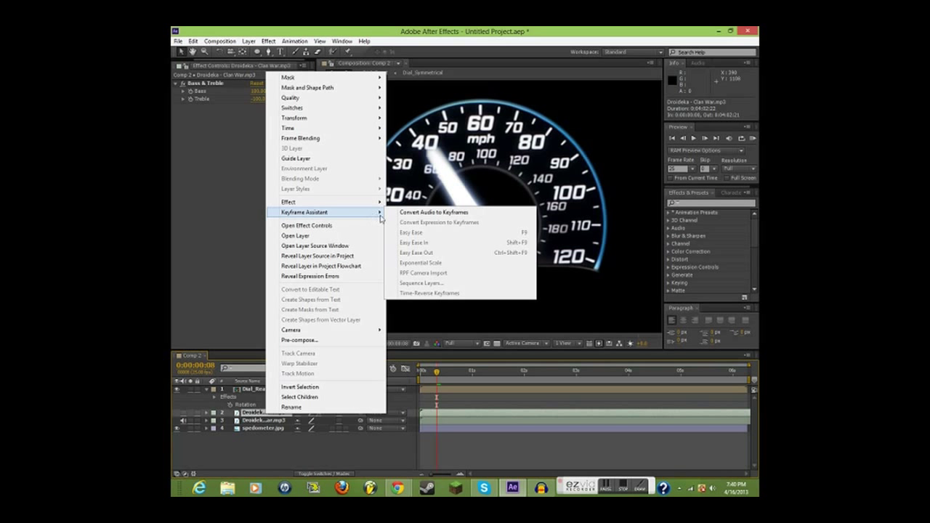
{"action": "left_click", "coordinate": [396, 212]}
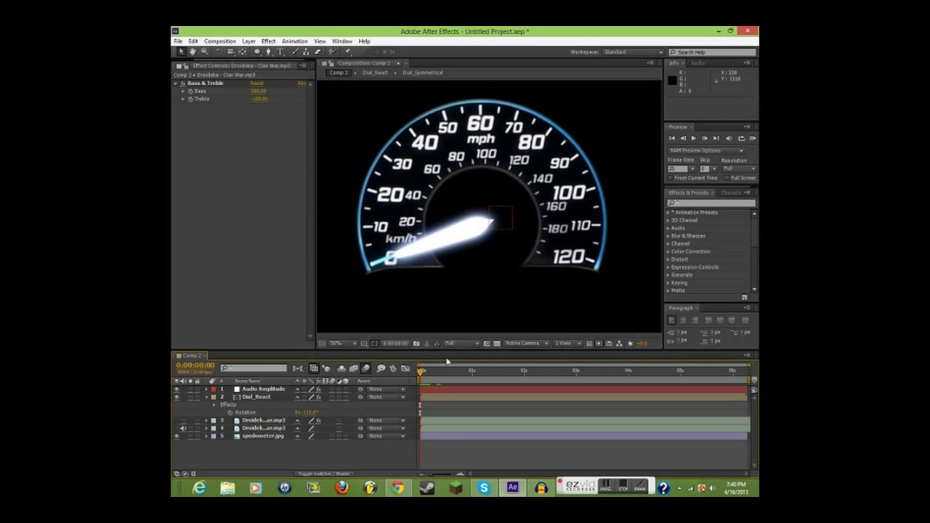
- Delete the Left Channel and Right Channel effects from the Audio Amplitude layer, keeping only Both Channels
{"action": "left_click", "coordinate": [262, 390]}
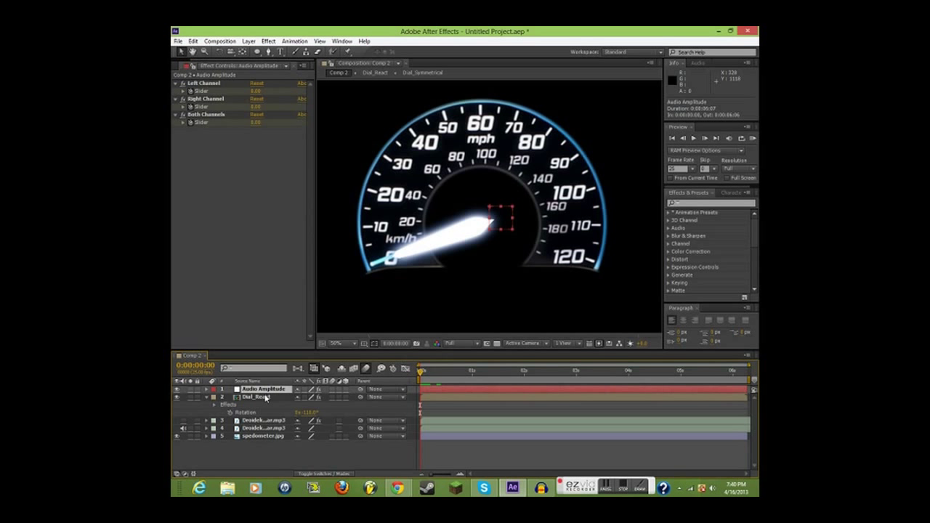
{"action": "left_click", "coordinate": [217, 102]}
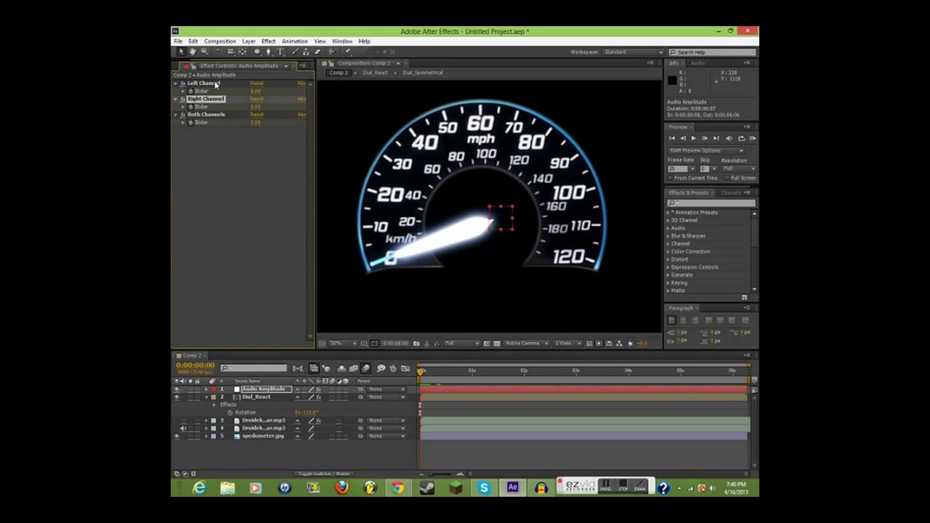
{"action": "left_click", "coordinate": [216, 84], "text": "ctrl"}
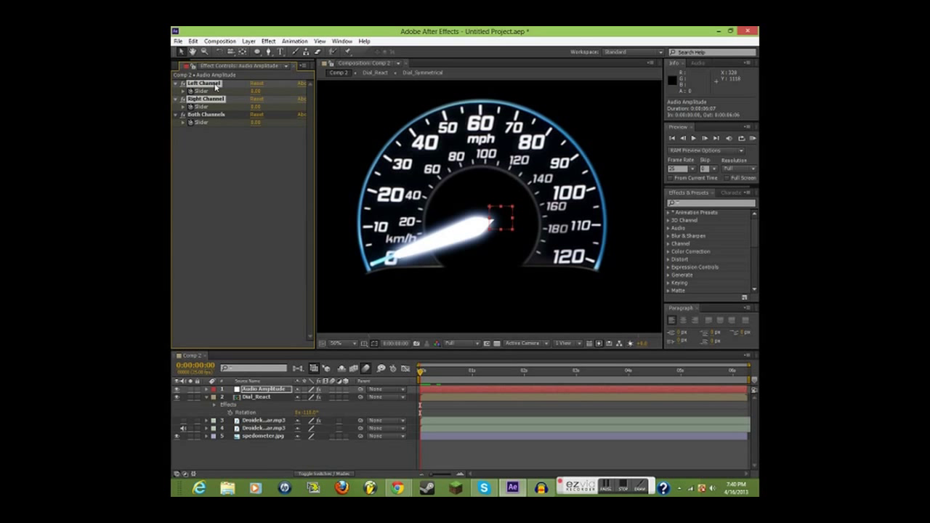
{"action": "key", "text": "Delete"}
{"action": "left_click", "coordinate": [210, 84]}
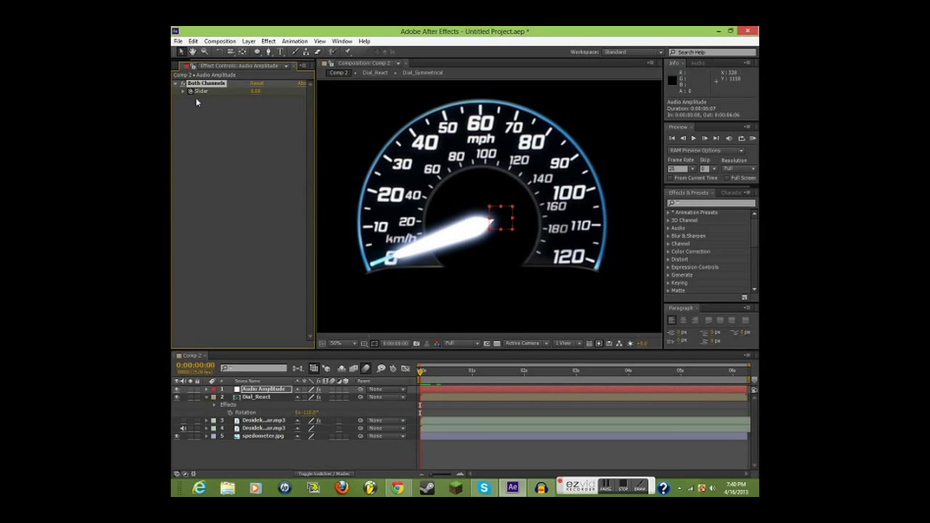
- Lock the effect controls on Audio Amplitude and expand Dial_React's Glow properties in the timeline
{"action": "left_click", "coordinate": [269, 398]}
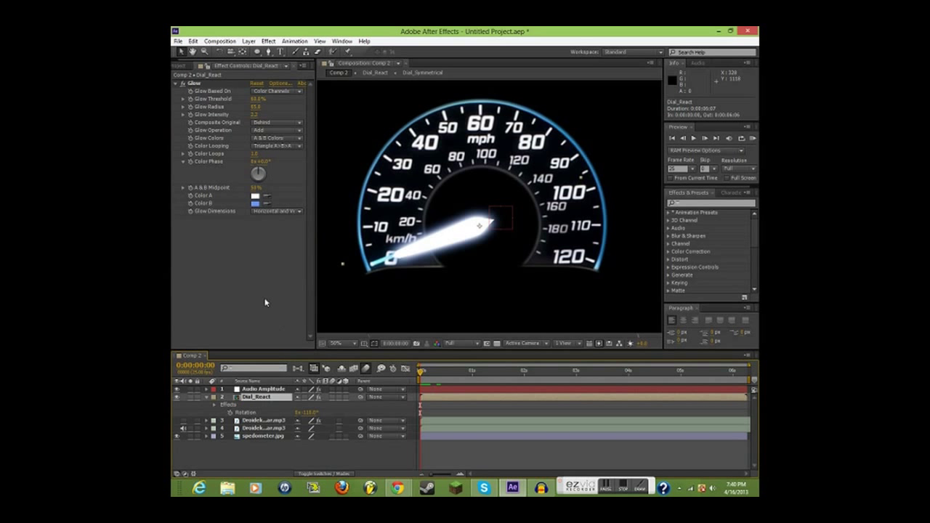
{"action": "left_click", "coordinate": [275, 390]}
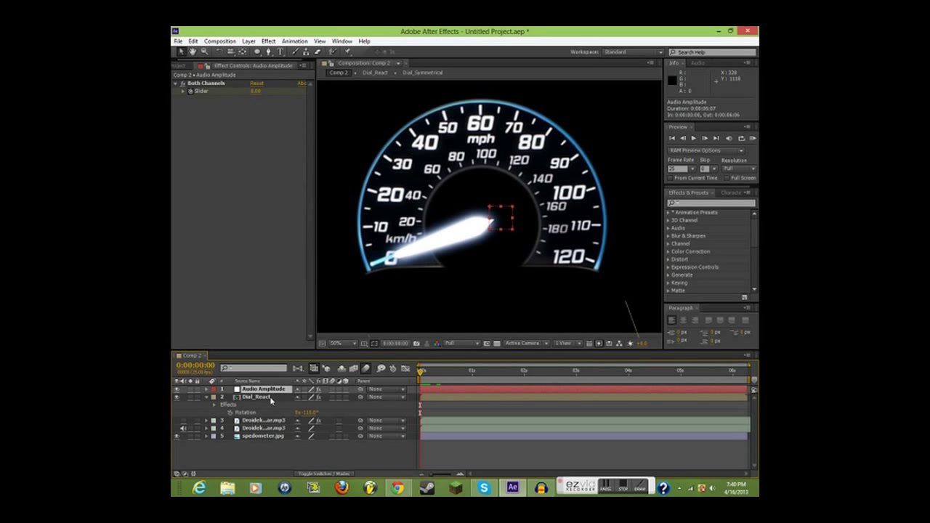
{"action": "left_click", "coordinate": [202, 67]}
{"action": "left_click", "coordinate": [255, 398]}
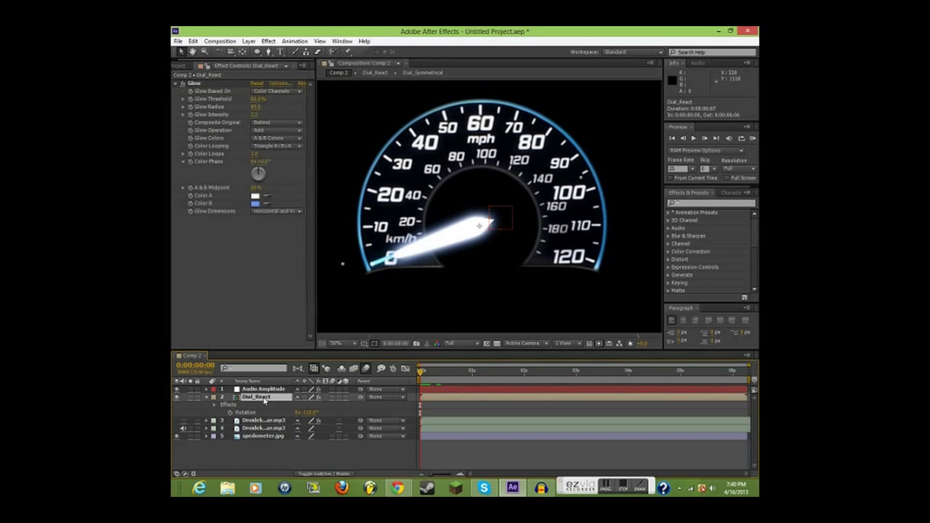
{"action": "left_click", "coordinate": [266, 390]}
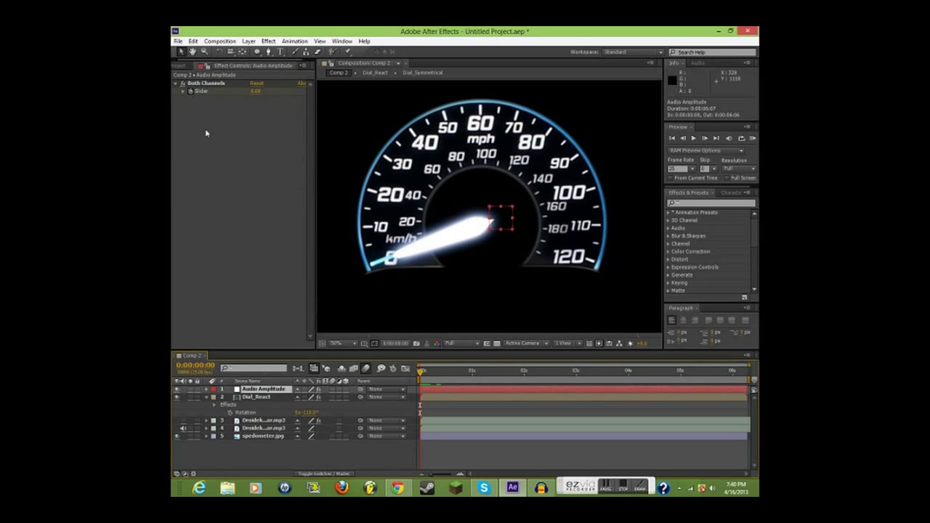
{"action": "left_click", "coordinate": [209, 70]}
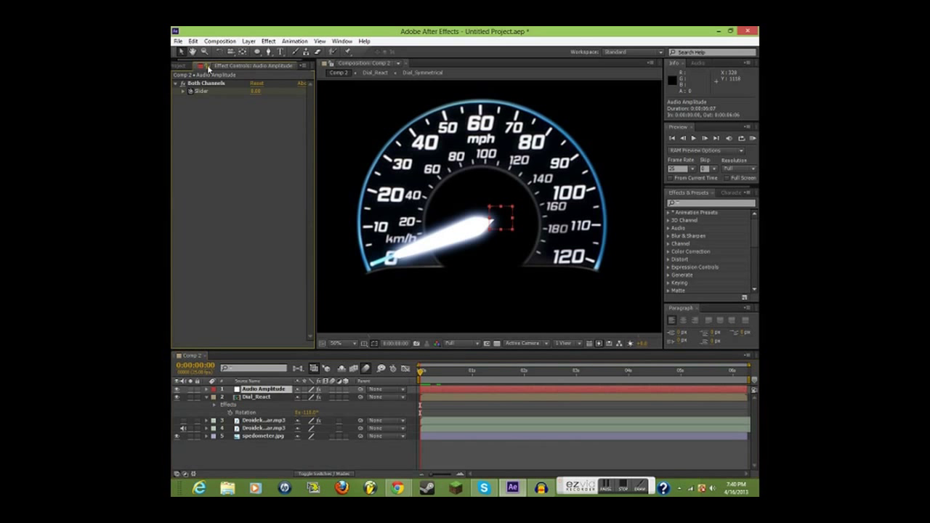
{"action": "left_click", "coordinate": [258, 398]}
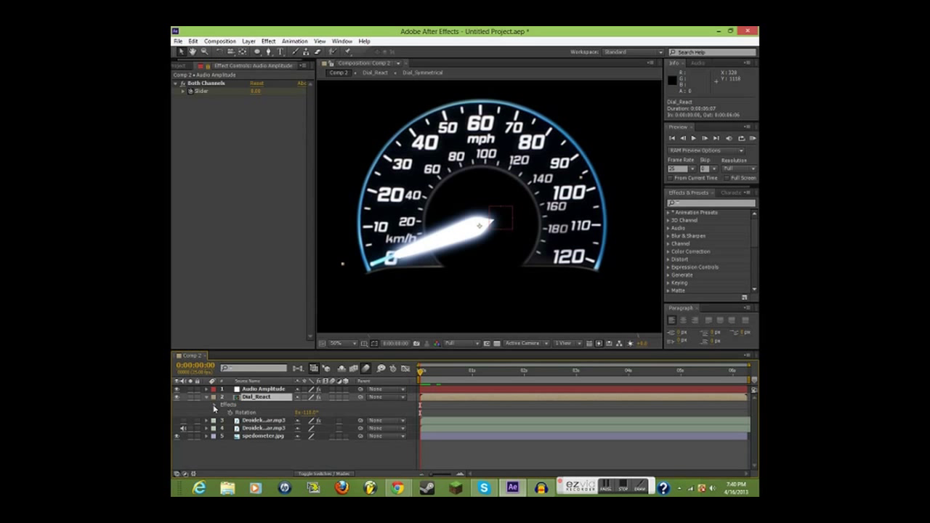
{"action": "left_click", "coordinate": [213, 408]}
{"action": "left_click", "coordinate": [222, 414]}
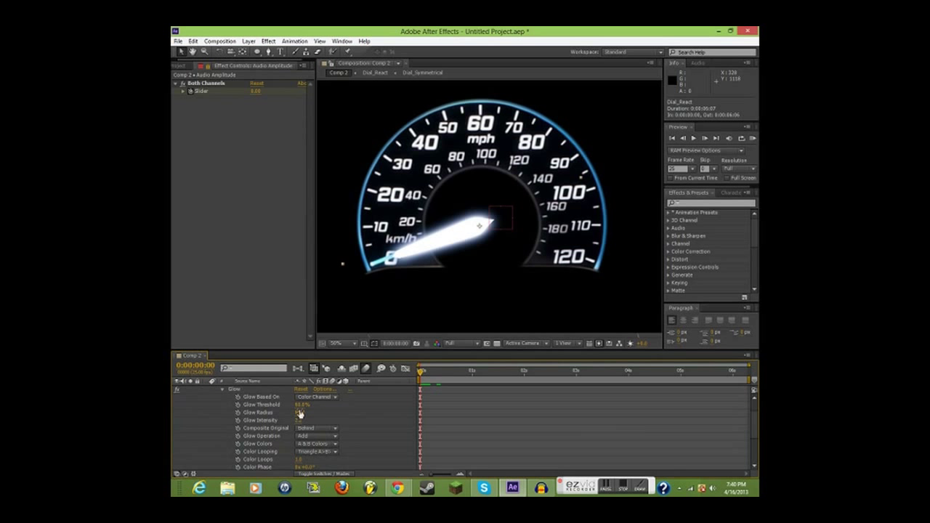
- Try a much higher glow intensity and a larger glow radius on Dial_React, undoing each change
{"action": "left_click_drag", "start_coordinate": [299, 420], "coordinate": [460, 401]}
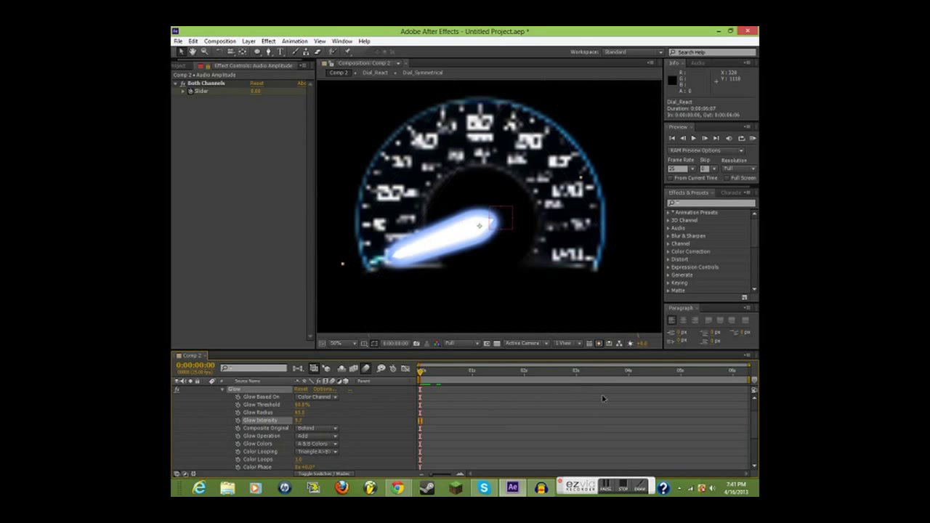
{"action": "key", "text": "ctrl+z"}
{"action": "left_click_drag", "start_coordinate": [300, 413], "coordinate": [367, 434]}
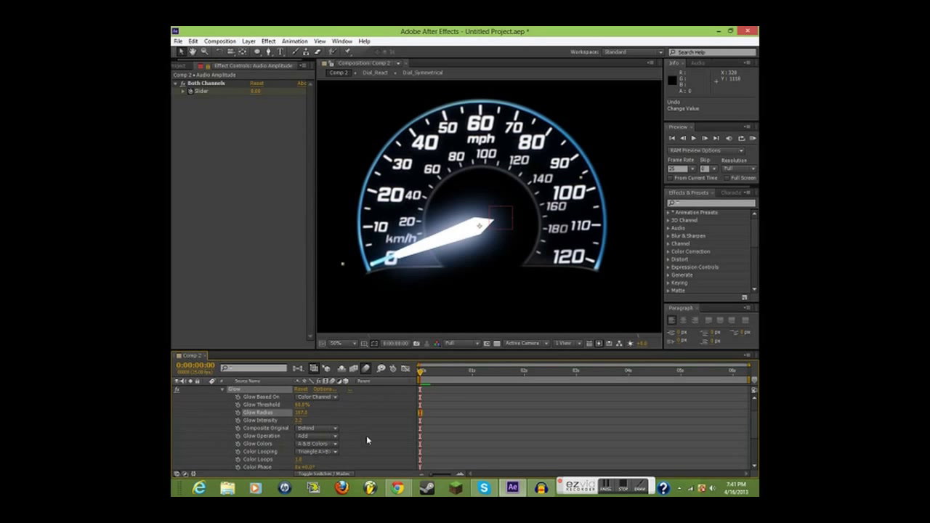
{"action": "key", "text": "ctrl+z"}
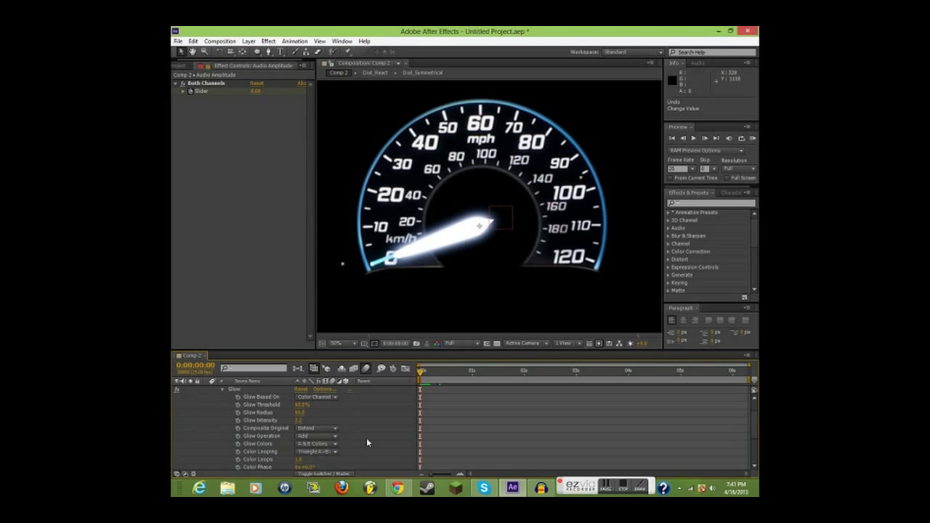
- Lower Dial_React's glow intensity to about 1.2
{"action": "left_click", "coordinate": [301, 417]}
{"action": "key", "text": "Return"}
{"action": "left_click_drag", "start_coordinate": [286, 421], "coordinate": [257, 433]}
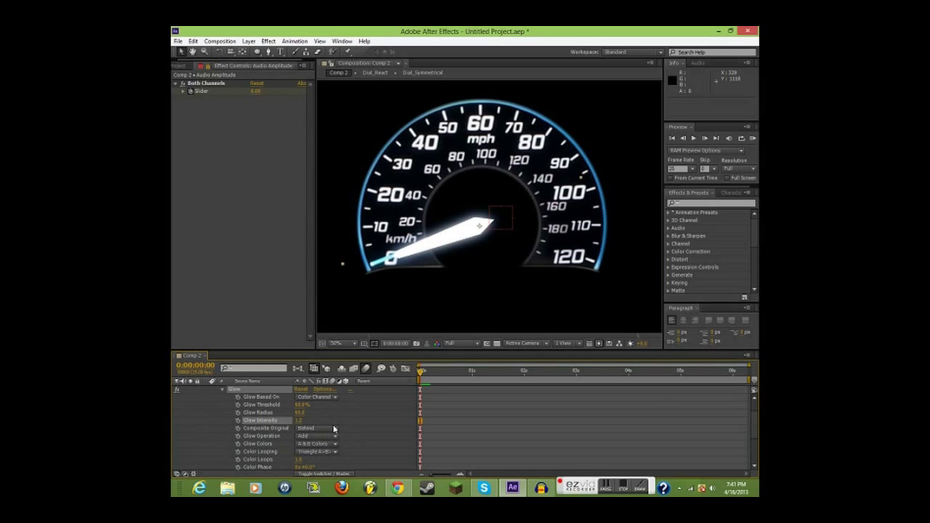
{"action": "left_click", "coordinate": [353, 427]}
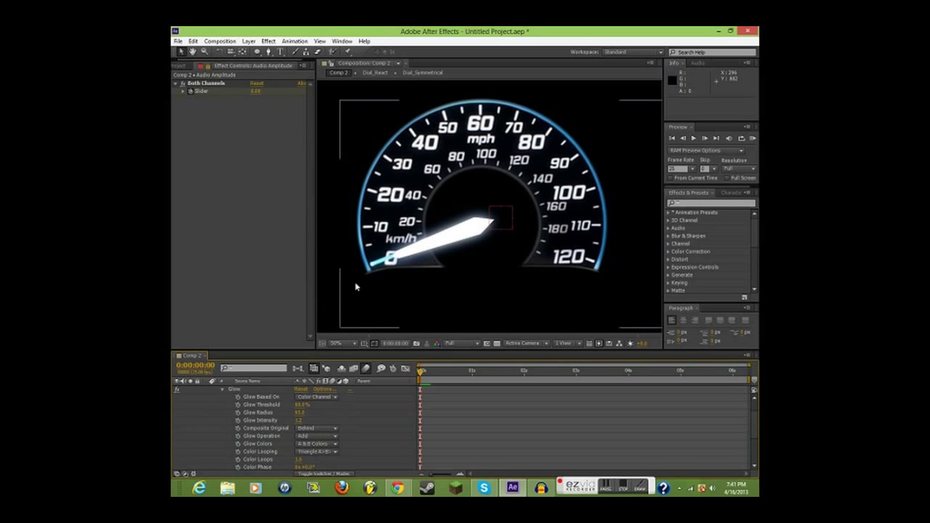
- Link Glow Intensity by expression to Audio Amplitude's Both Channels slider and run a RAM preview
{"action": "left_click", "coordinate": [237, 421], "text": "alt"}
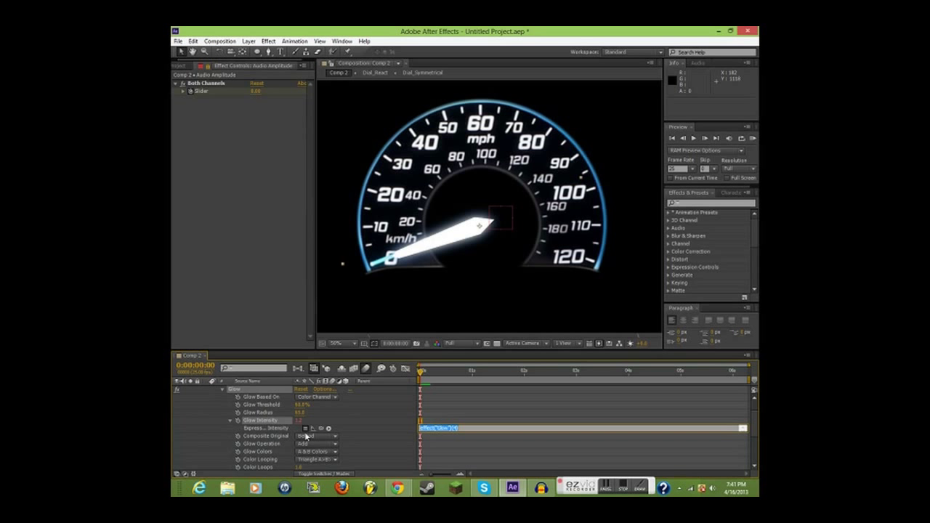
{"action": "left_click_drag", "start_coordinate": [320, 428], "coordinate": [203, 95]}
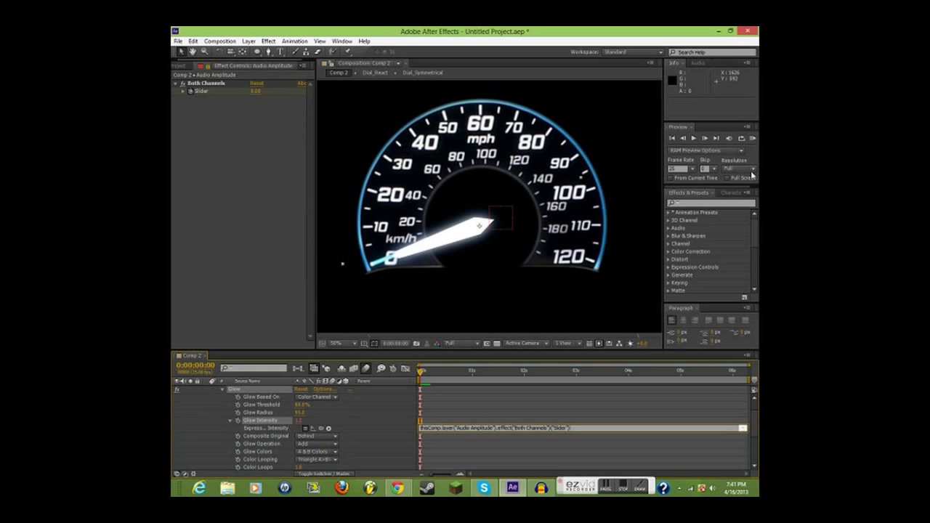
{"action": "left_click", "coordinate": [752, 139]}
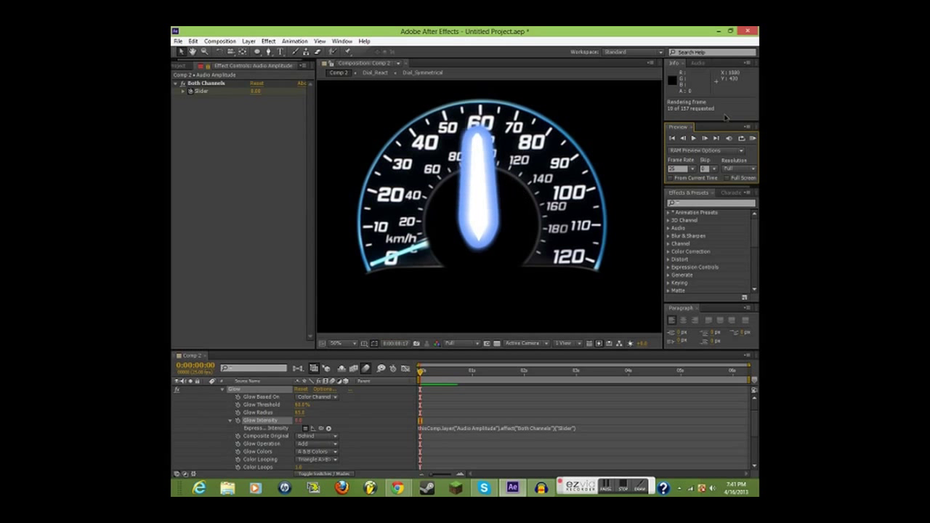
{"action": "left_click", "coordinate": [752, 140]}
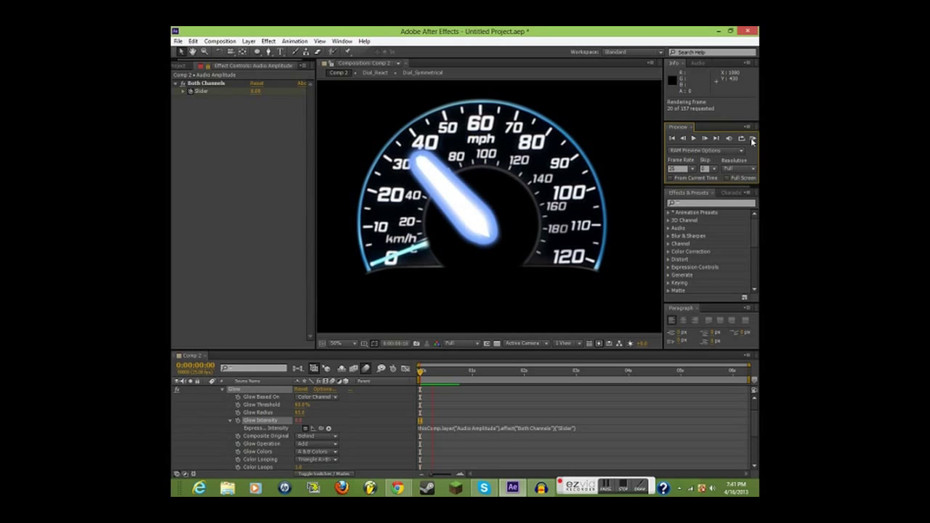
- Divide the Glow Intensity expression by 5 and scrub through the opening frames to check the glow
{"action": "left_click", "coordinate": [575, 429]}
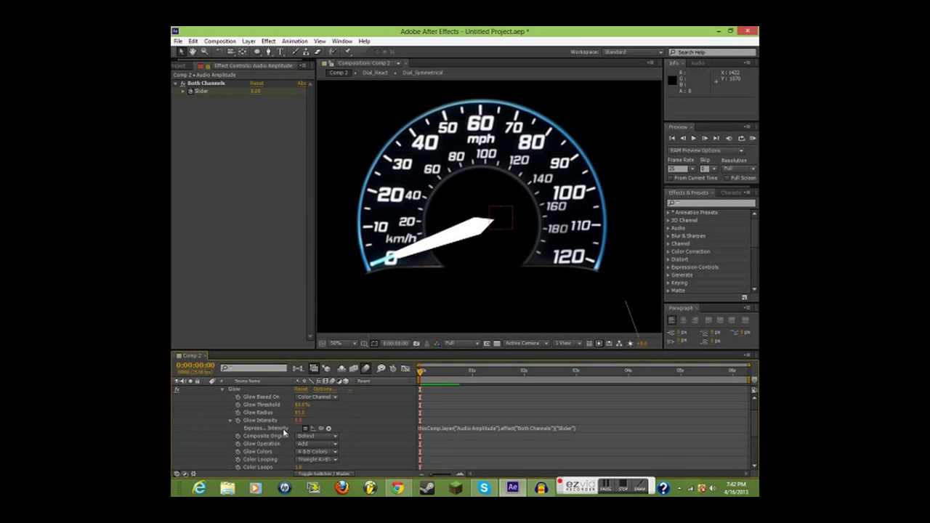
{"action": "left_click", "coordinate": [436, 430]}
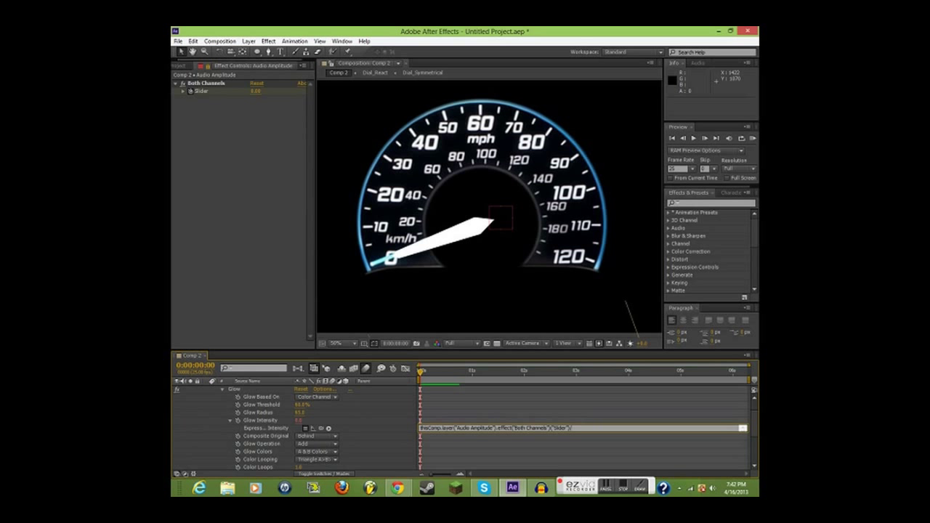
{"action": "left_click", "coordinate": [417, 396]}
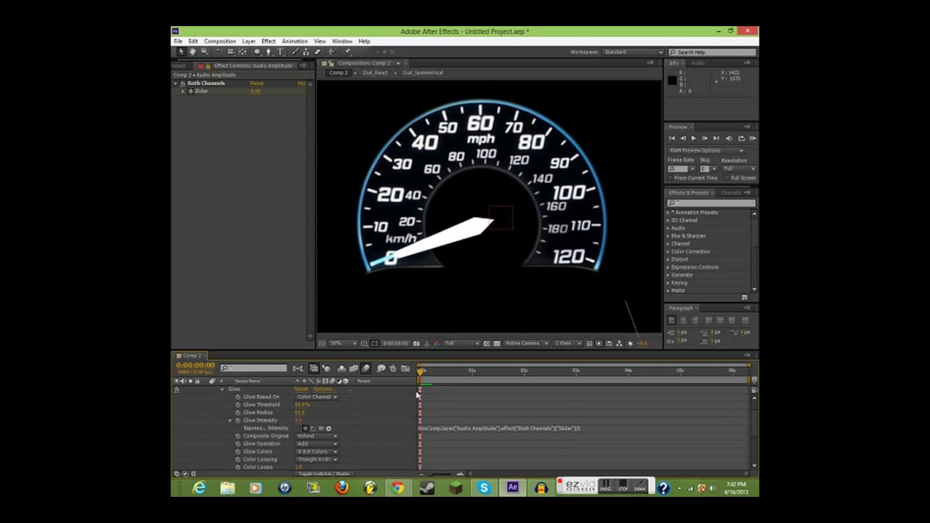
{"action": "left_click_drag", "start_coordinate": [421, 373], "coordinate": [429, 379]}
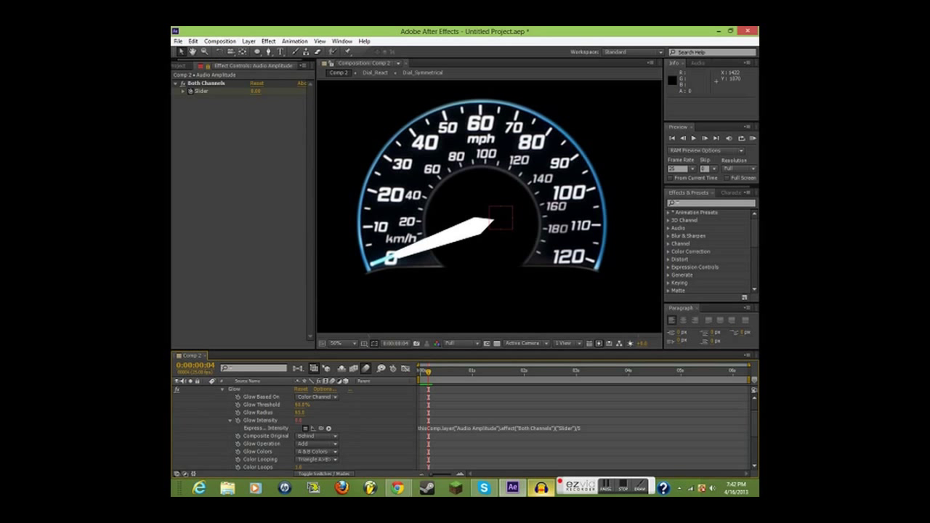
{"action": "left_click", "coordinate": [427, 371]}
{"action": "left_click_drag", "start_coordinate": [426, 371], "coordinate": [435, 372]}
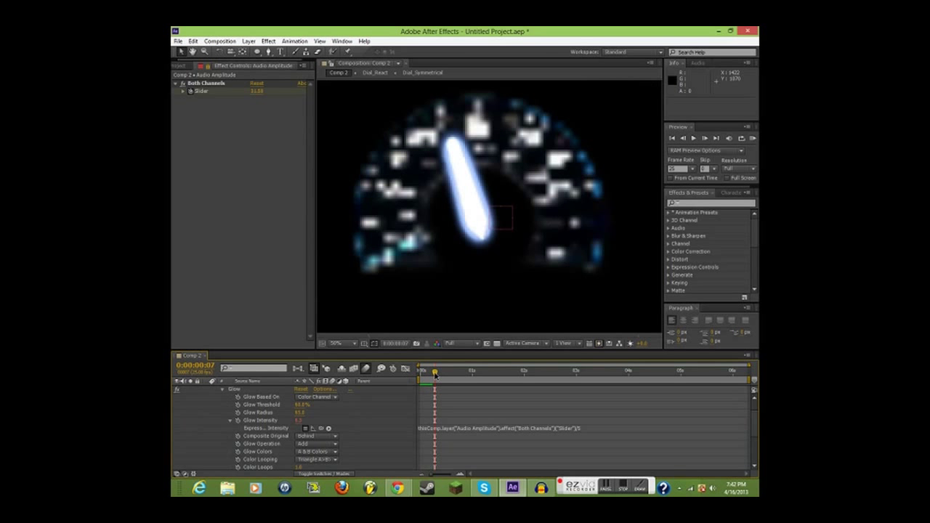
- Try divisors of 10, 20 and 22 in Dial_React's Glow Intensity expression
{"action": "left_click", "coordinate": [578, 430]}
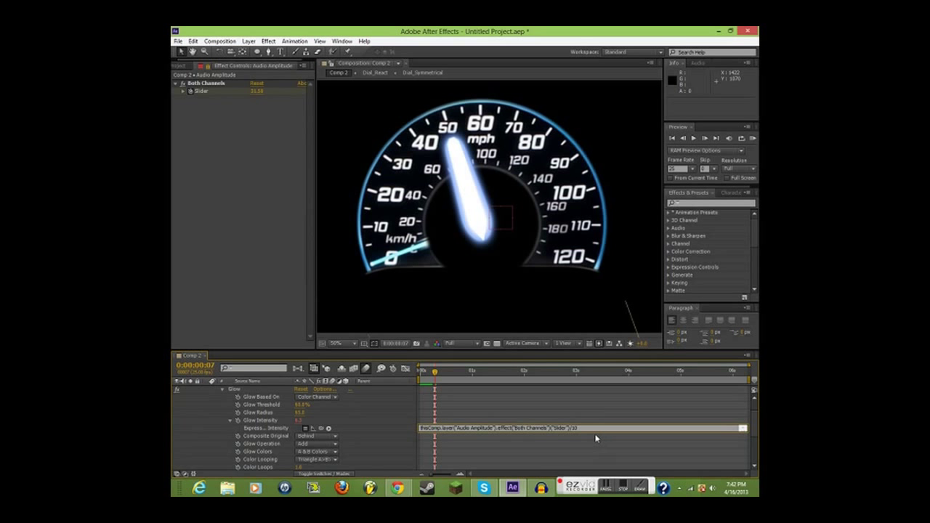
{"action": "left_click", "coordinate": [565, 401]}
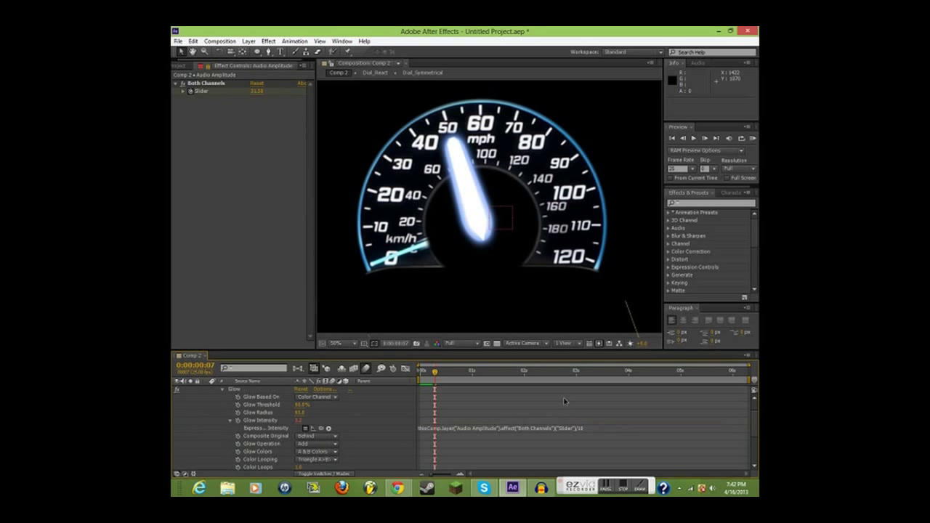
{"action": "left_click", "coordinate": [518, 430]}
{"action": "left_click", "coordinate": [518, 431]}
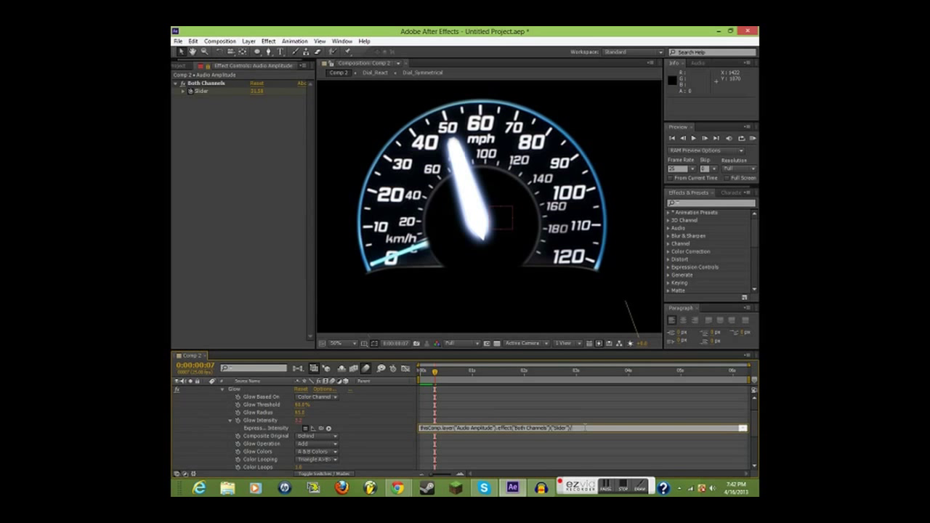
{"action": "left_click", "coordinate": [582, 412]}
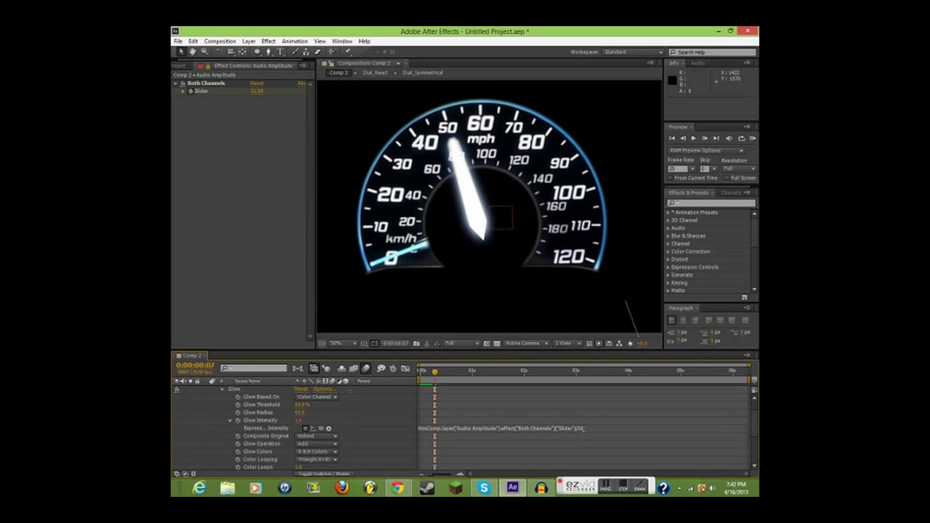
{"action": "left_click", "coordinate": [577, 428]}
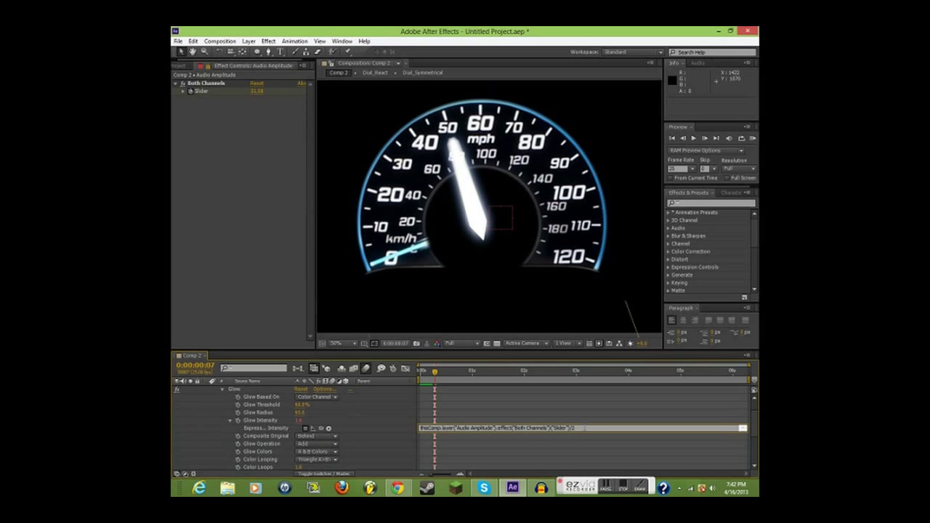
{"action": "left_click", "coordinate": [586, 399]}
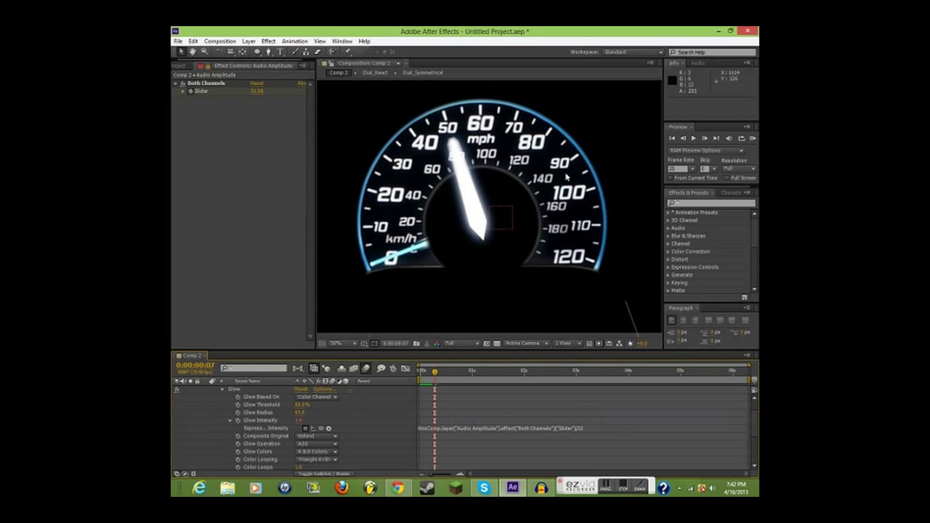
- Set the divisor in the Glow Intensity expression to 17 and run a RAM preview from the first frame
{"action": "left_click", "coordinate": [585, 429]}
{"action": "left_click", "coordinate": [586, 429]}
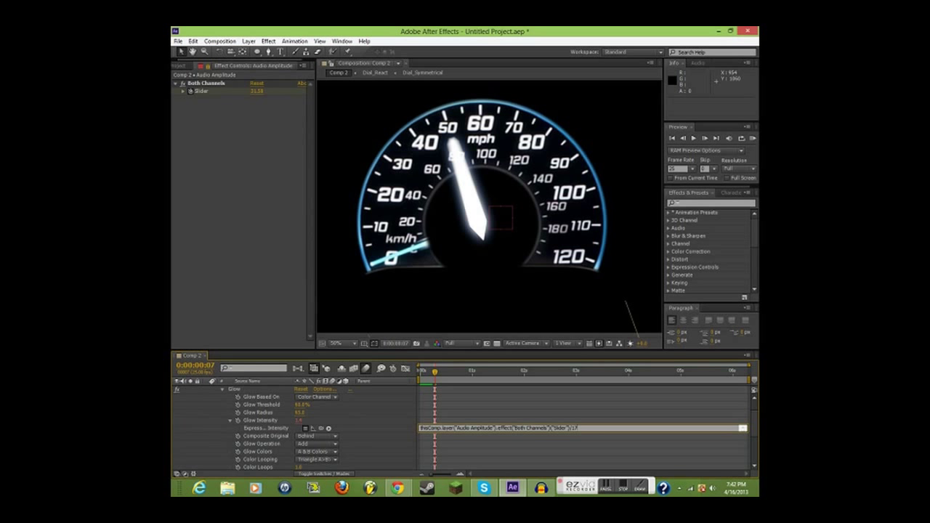
{"action": "left_click", "coordinate": [585, 399]}
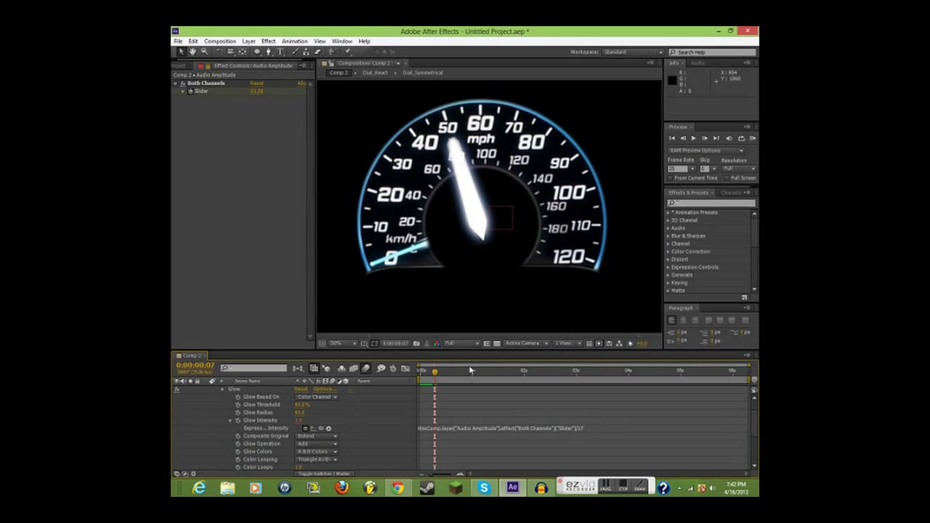
{"action": "left_click_drag", "start_coordinate": [435, 370], "coordinate": [419, 371]}
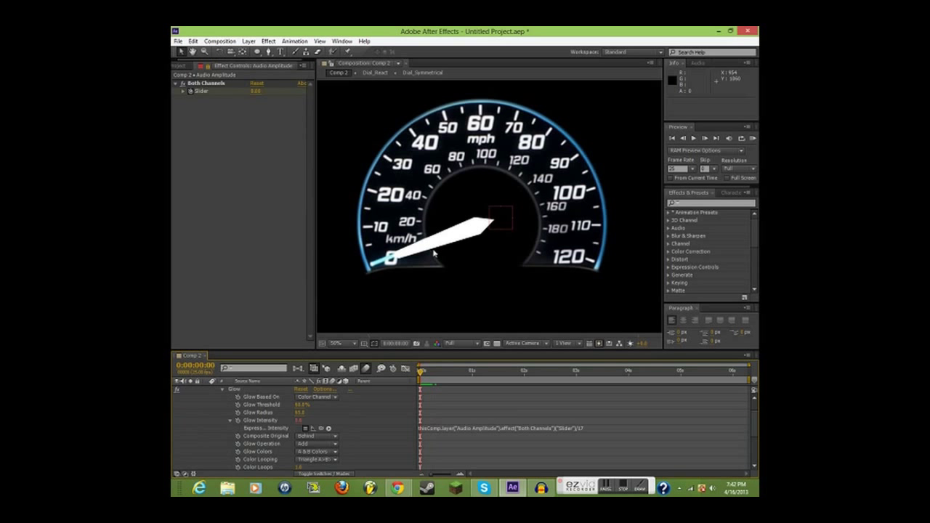
{"action": "left_click", "coordinate": [753, 138]}
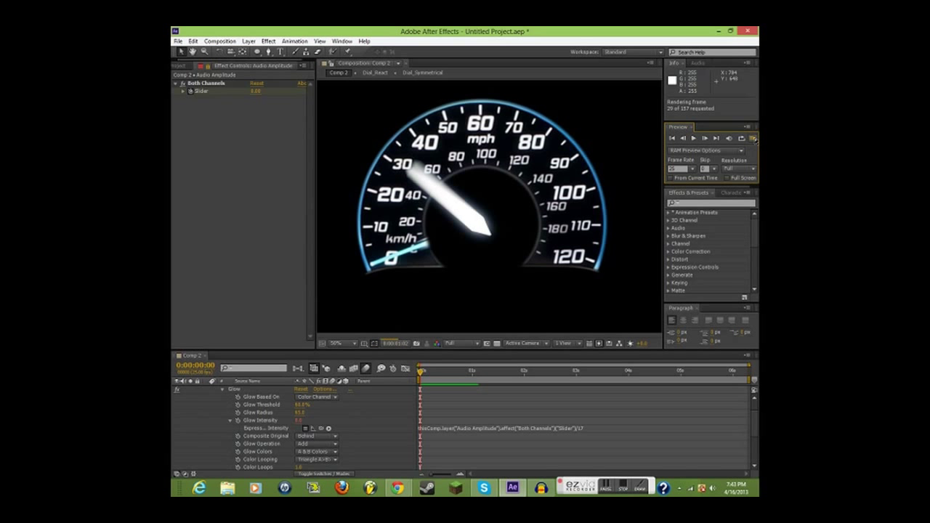
{"action": "left_click", "coordinate": [755, 140]}
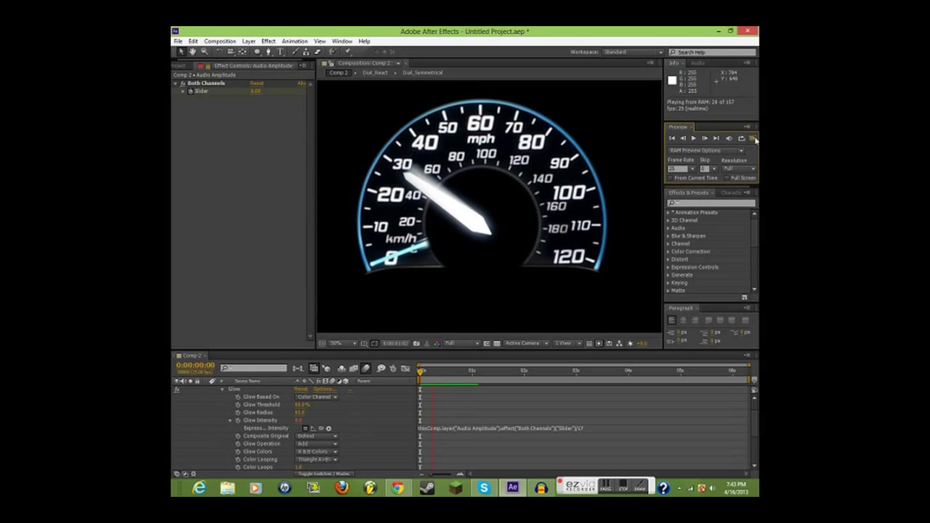
{"action": "left_click", "coordinate": [755, 139]}
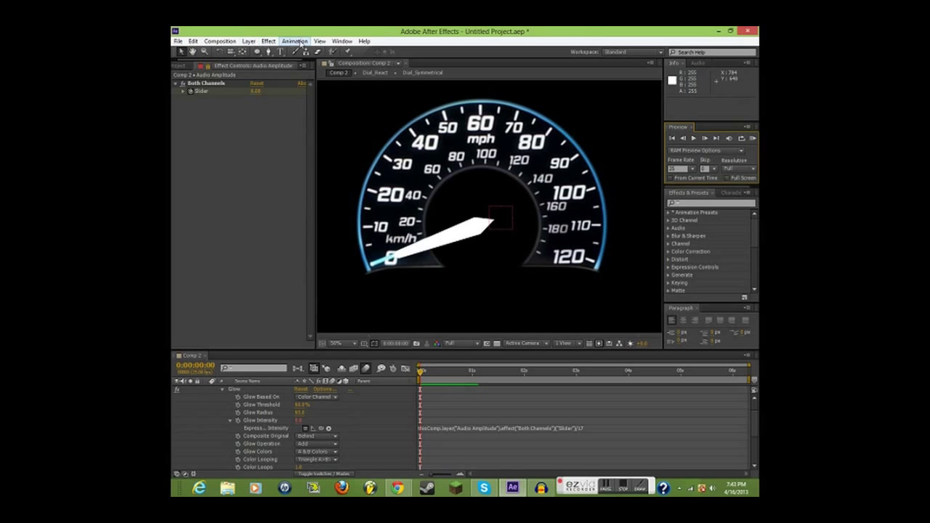
- Collapse Dial_React's properties in the timeline
{"action": "scroll", "coordinate": [450, 277], "scroll_direction": "down", "scroll_amount": 3}
{"action": "scroll", "coordinate": [451, 276], "scroll_direction": "up", "scroll_amount": 3}
{"action": "scroll", "coordinate": [451, 279], "scroll_direction": "down", "scroll_amount": 2}
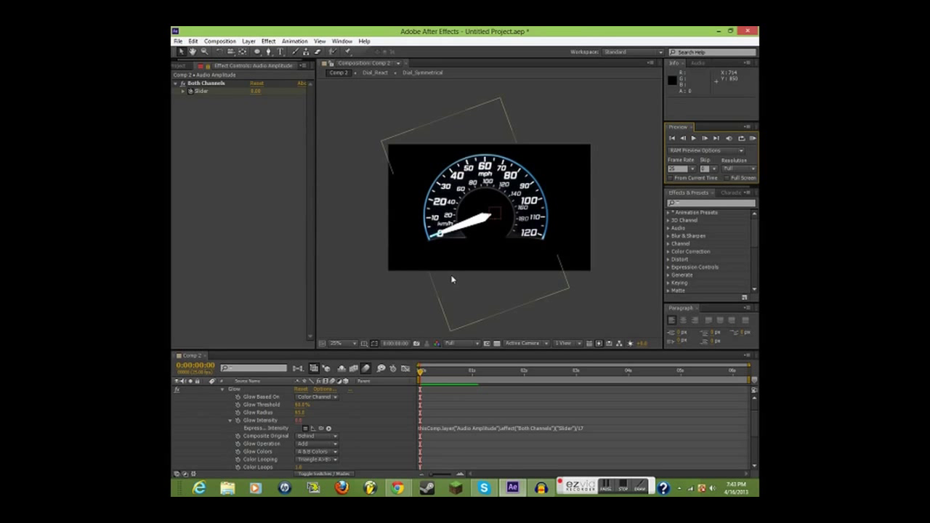
{"action": "scroll", "coordinate": [451, 279], "scroll_direction": "up", "scroll_amount": 2}
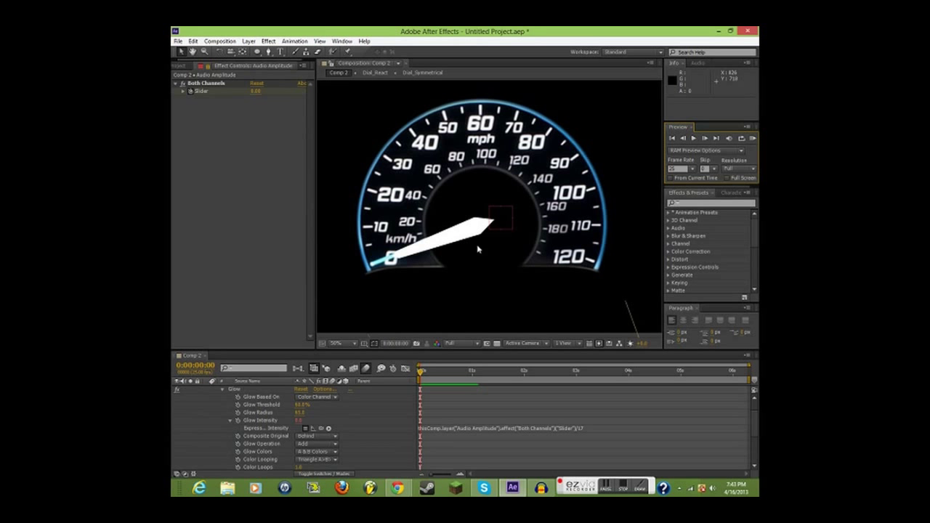
{"action": "scroll", "coordinate": [222, 402], "scroll_direction": "up", "scroll_amount": 3}
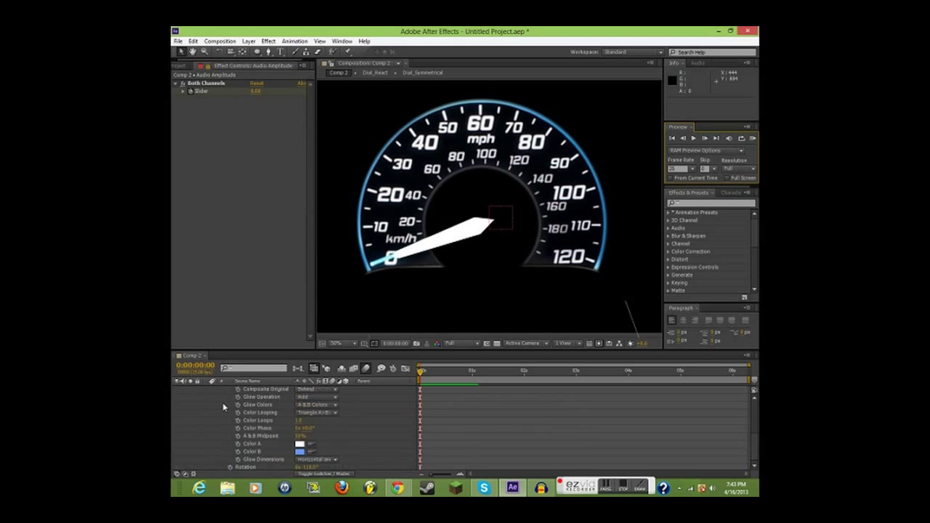
{"action": "left_click", "coordinate": [207, 397]}
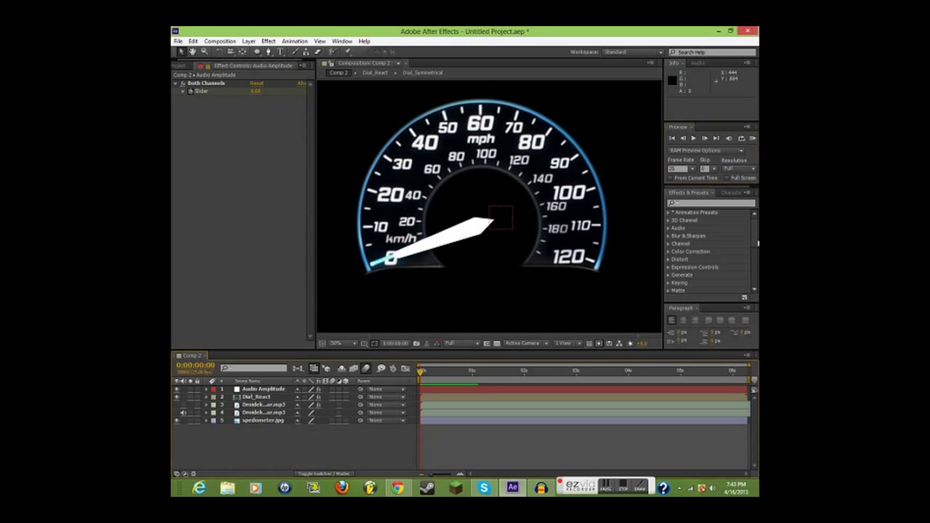
- Search the effects for "radial" and apply CC Radial Blur to Dial_React
{"action": "left_click", "coordinate": [705, 213]}
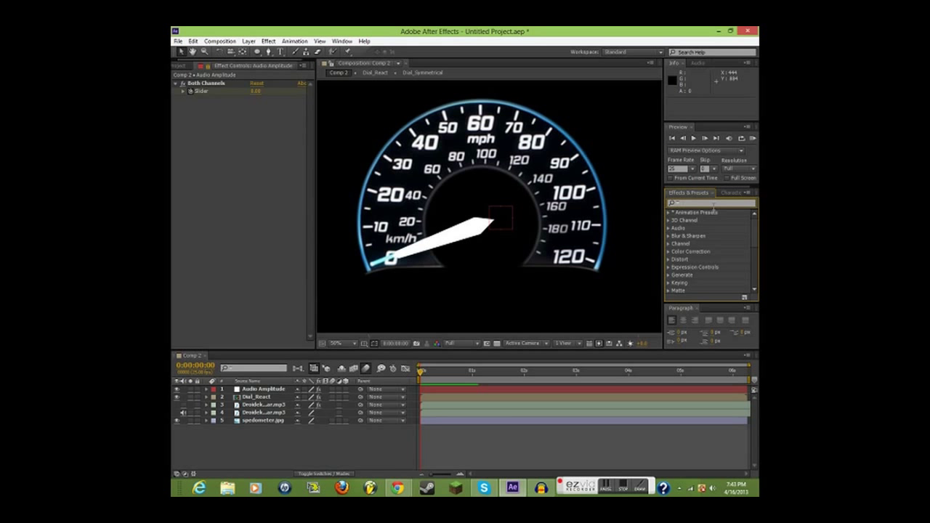
{"action": "type", "text": "radial"}
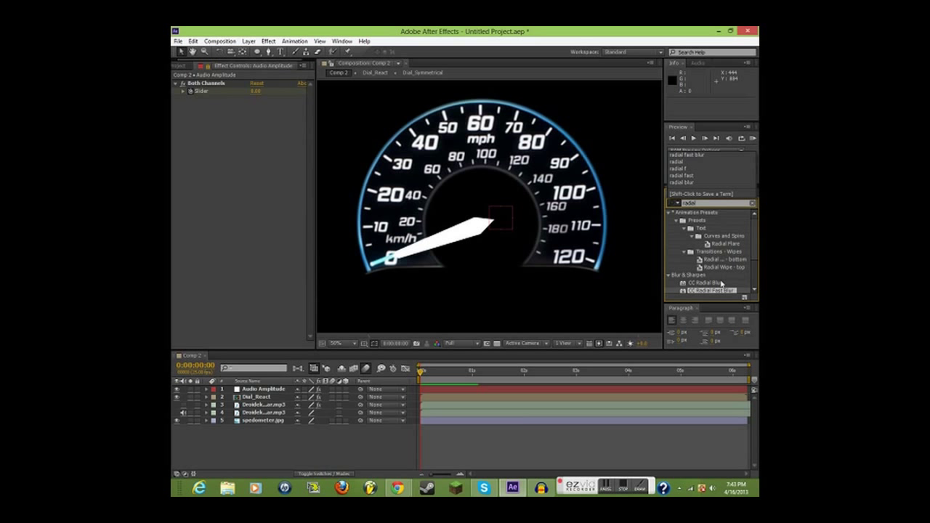
{"action": "left_click_drag", "start_coordinate": [710, 284], "coordinate": [260, 397]}
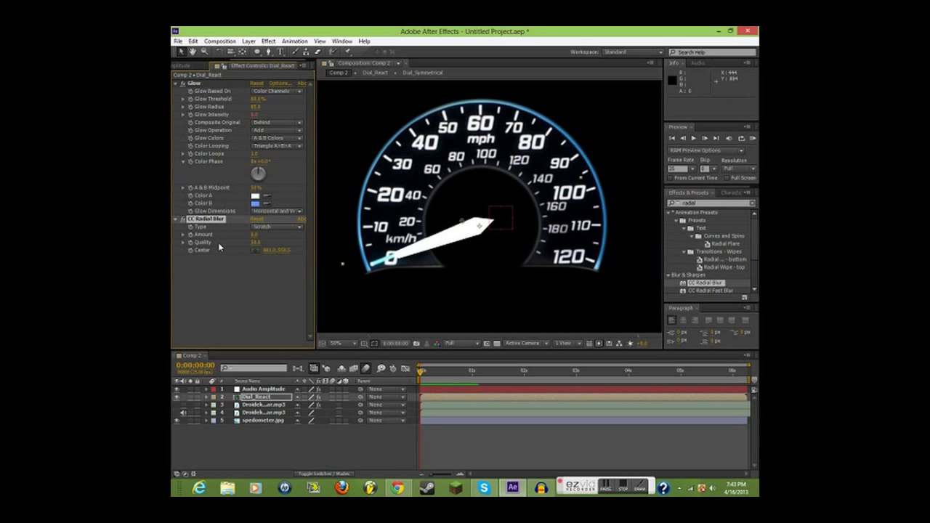
- Configure CC Radial Blur with its center near the needle's pivot, a higher amount and the Straight Zoom type
{"action": "left_click", "coordinate": [463, 223]}
{"action": "left_click_drag", "start_coordinate": [253, 234], "coordinate": [278, 239]}
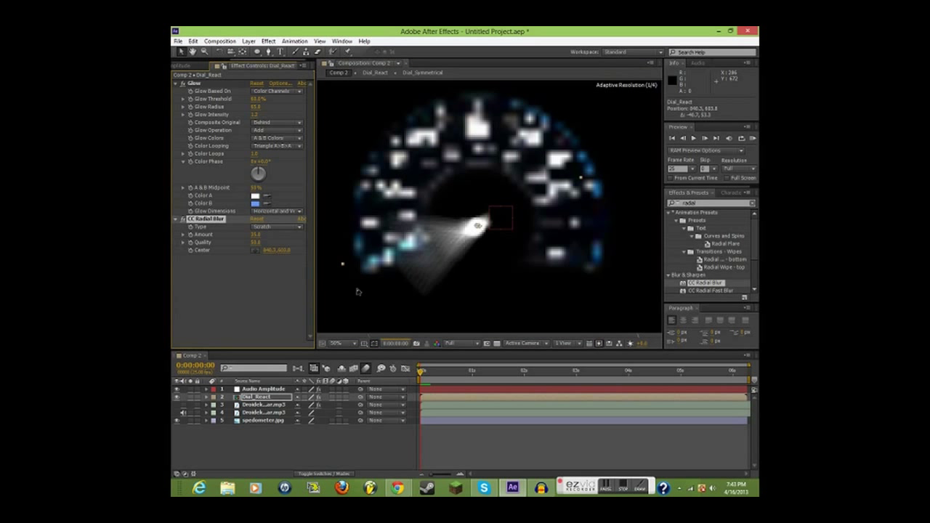
{"action": "left_click", "coordinate": [265, 226]}
{"action": "left_click", "coordinate": [280, 239]}
- Lower the composition view's resolution, trying Third and settling on Half
{"action": "left_click", "coordinate": [319, 41]}
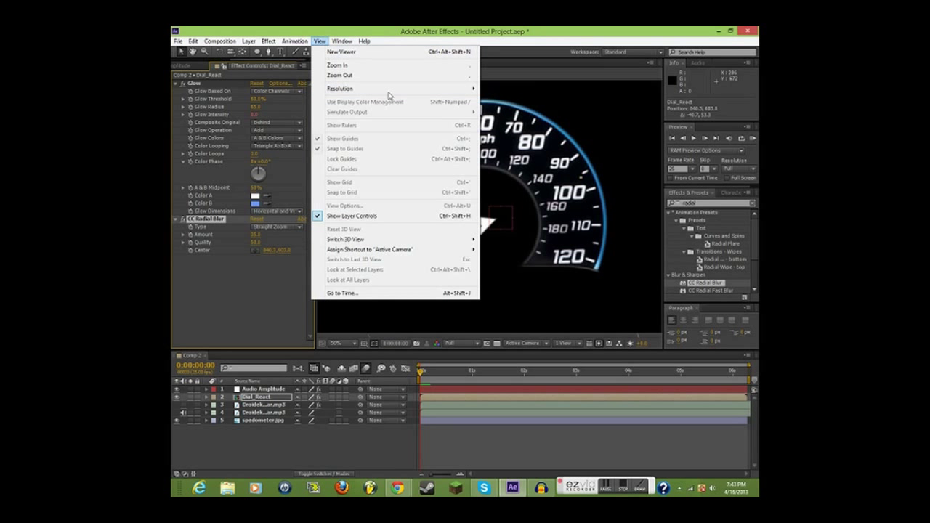
{"action": "mouse_move", "coordinate": [425, 88]}
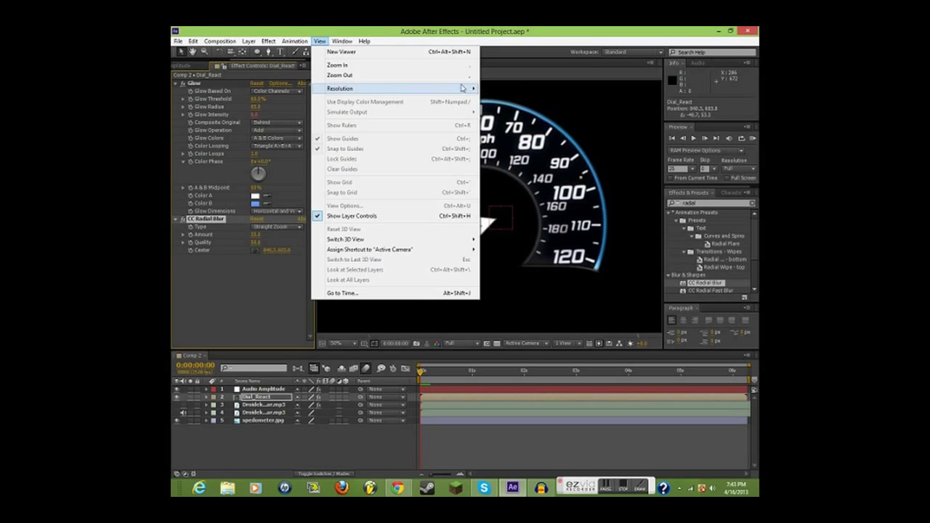
{"action": "left_click", "coordinate": [500, 108]}
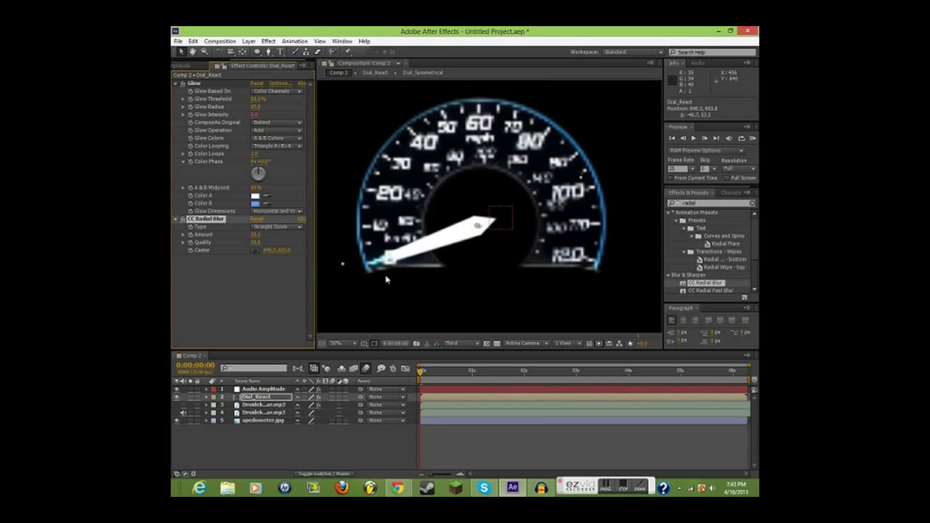
{"action": "left_click", "coordinate": [320, 41]}
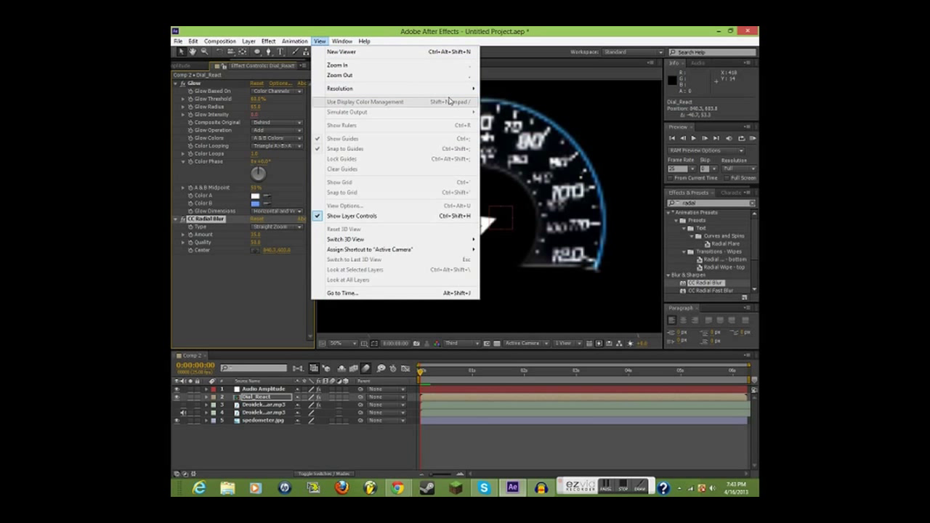
{"action": "mouse_move", "coordinate": [460, 90]}
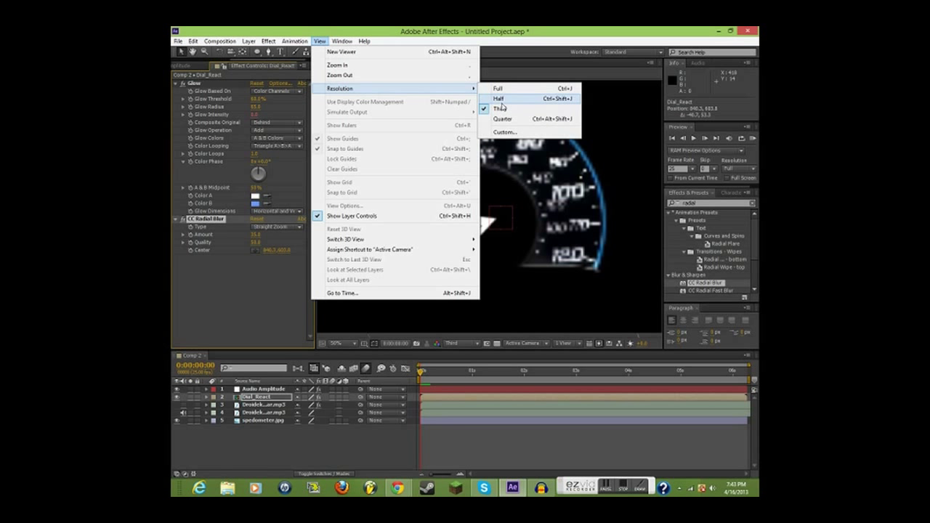
{"action": "left_click", "coordinate": [500, 99]}
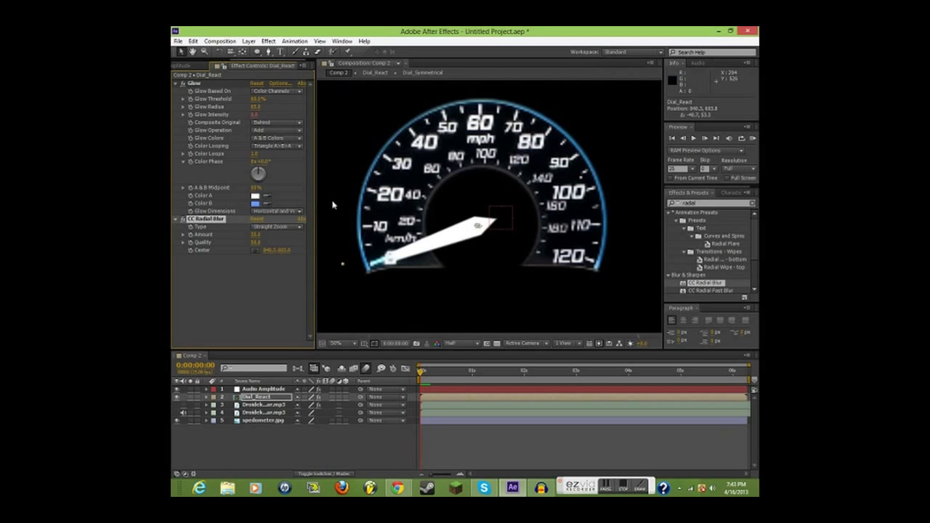
- Raise CC Radial Blur's amount to about 83 and run a RAM preview
{"action": "mouse_move", "coordinate": [254, 236]}
{"action": "left_mouse_down"}
{"action": "mouse_move", "coordinate": [311, 236]}
{"action": "mouse_move", "coordinate": [263, 236]}
{"action": "left_mouse_up"}
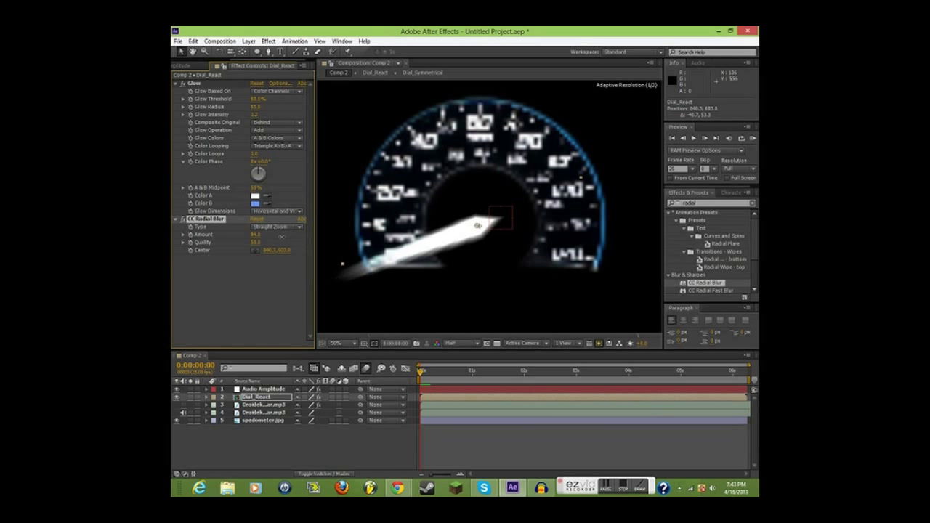
{"action": "left_click", "coordinate": [323, 301]}
{"action": "left_click", "coordinate": [752, 139]}
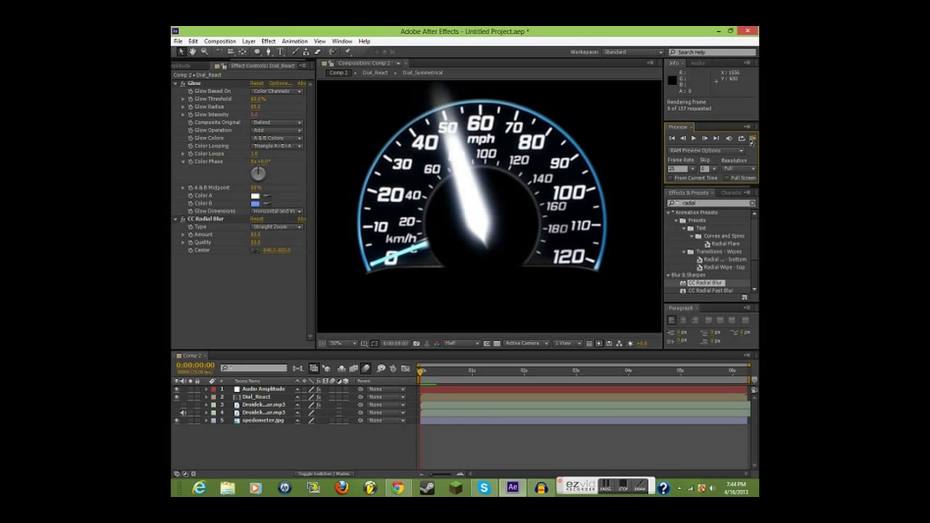
{"action": "left_click", "coordinate": [752, 139]}
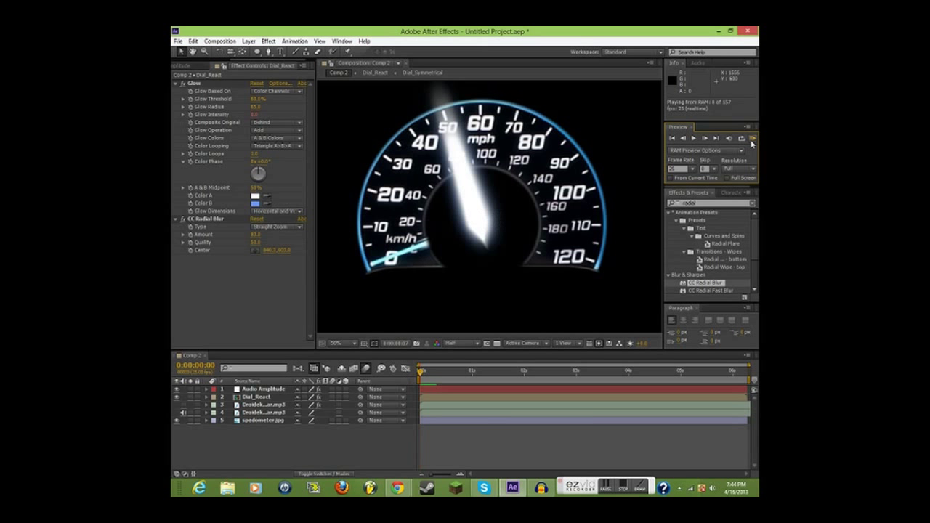
- Replace CC Radial Blur on Dial_React with CC Radial Fast Blur, placed above the Glow effect
{"action": "left_click", "coordinate": [214, 218]}
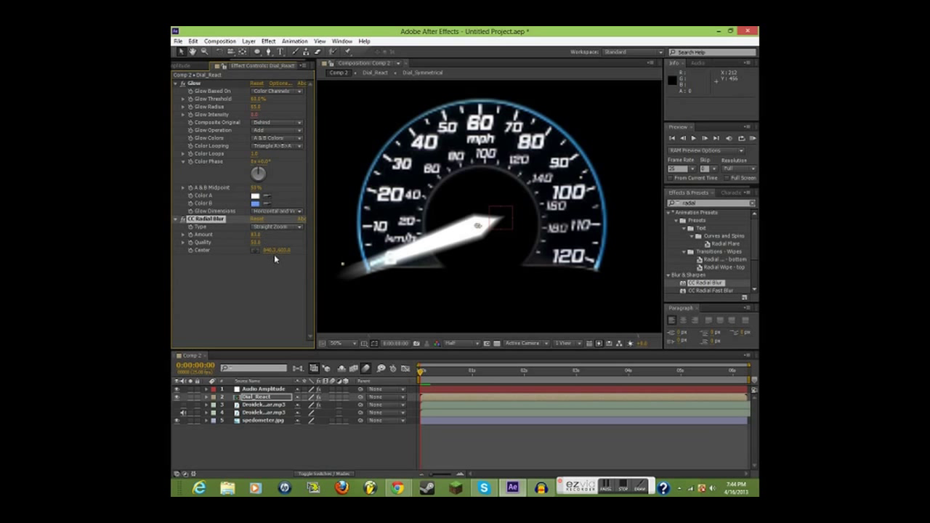
{"action": "key", "text": "Delete"}
{"action": "left_click", "coordinate": [723, 205]}
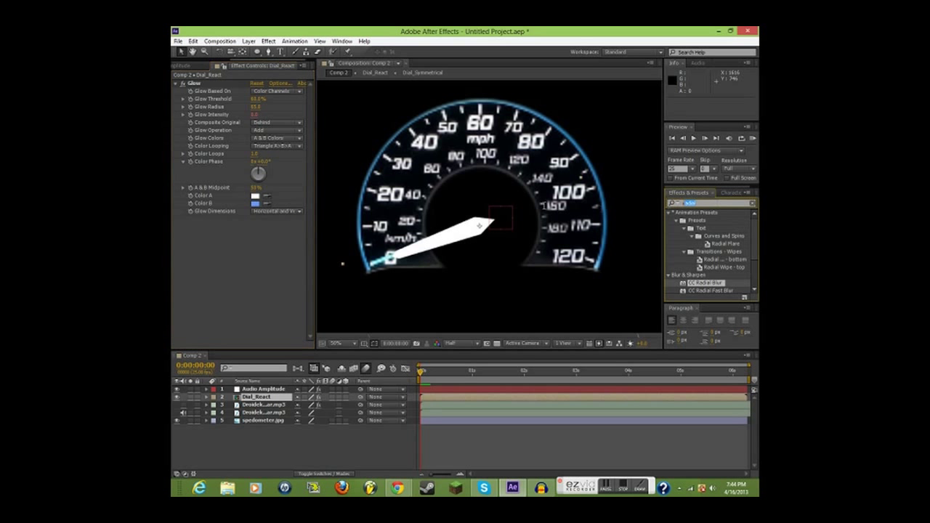
{"action": "key", "text": "BackSpace"}
{"action": "key", "text": "BackSpace"}
{"action": "key", "text": "BackSpace"}
{"action": "type", "text": "ial fast"}
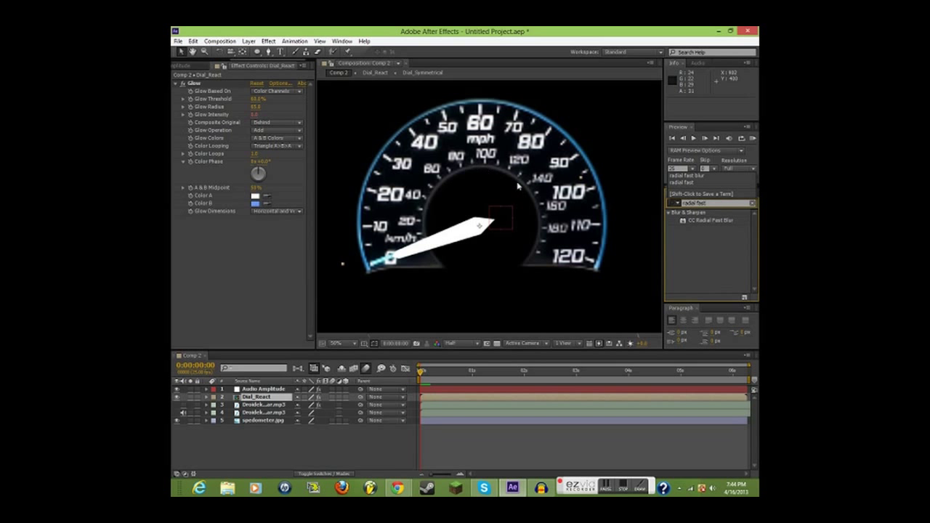
{"action": "left_click_drag", "start_coordinate": [727, 226], "coordinate": [209, 86]}
- Move CC Radial Fast Blur's center near the needle's pivot and run a RAM preview
{"action": "left_click_drag", "start_coordinate": [479, 224], "coordinate": [465, 240]}
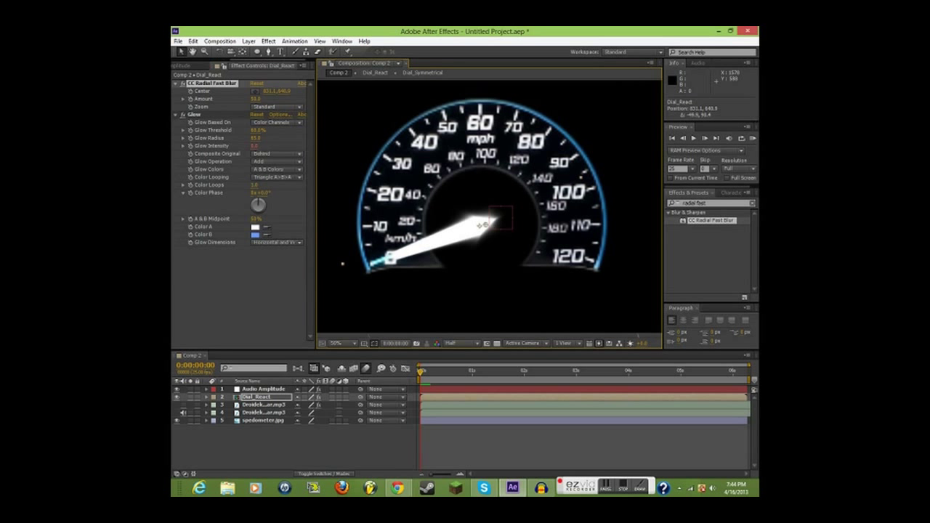
{"action": "left_click", "coordinate": [753, 138]}
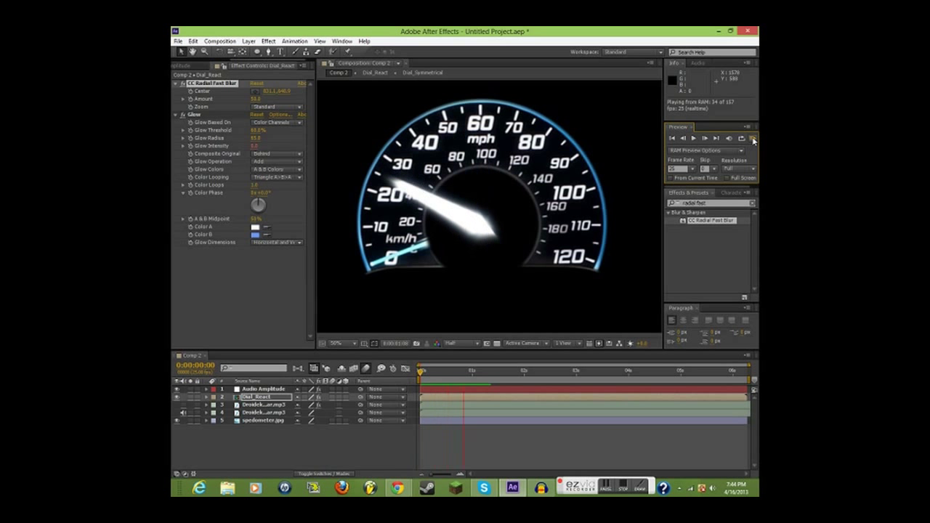
{"action": "left_click", "coordinate": [753, 140]}
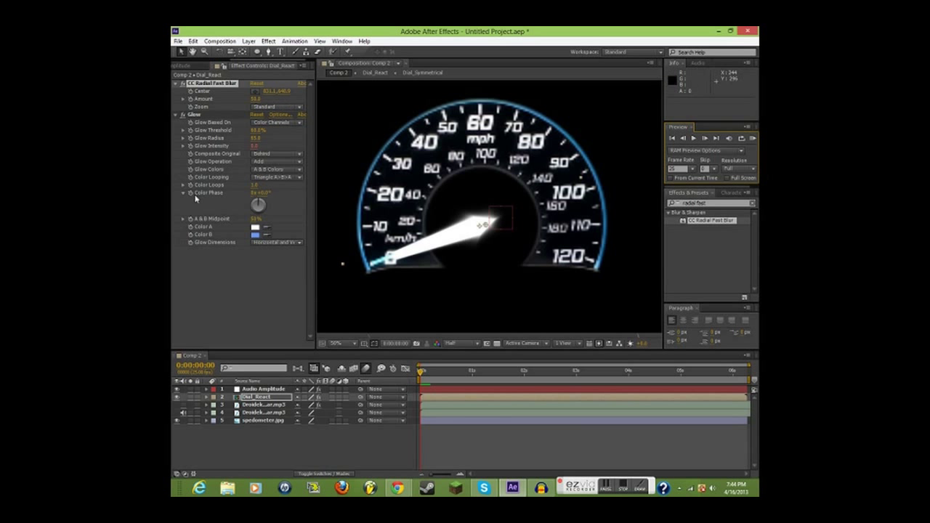
{"action": "left_click", "coordinate": [175, 114]}
{"action": "left_click", "coordinate": [177, 85]}
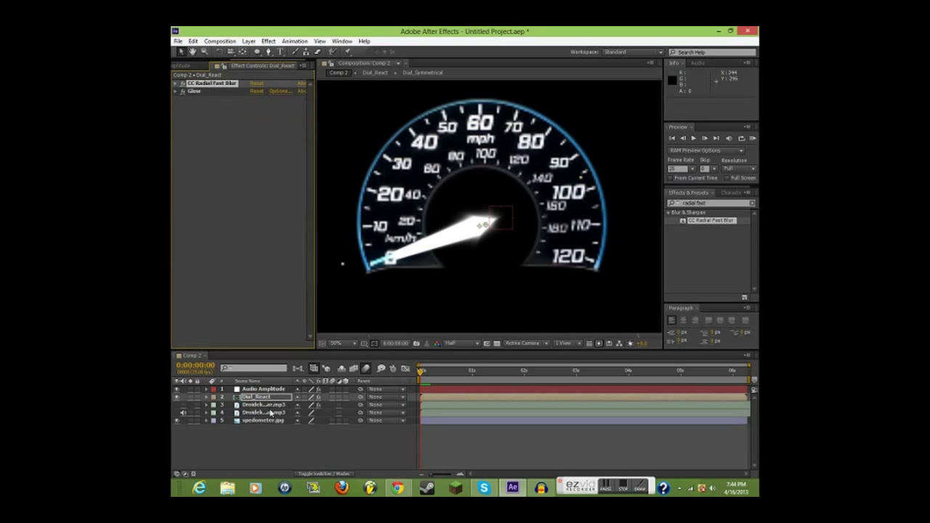
{"action": "left_click", "coordinate": [269, 413]}
{"action": "left_click", "coordinate": [276, 390]}
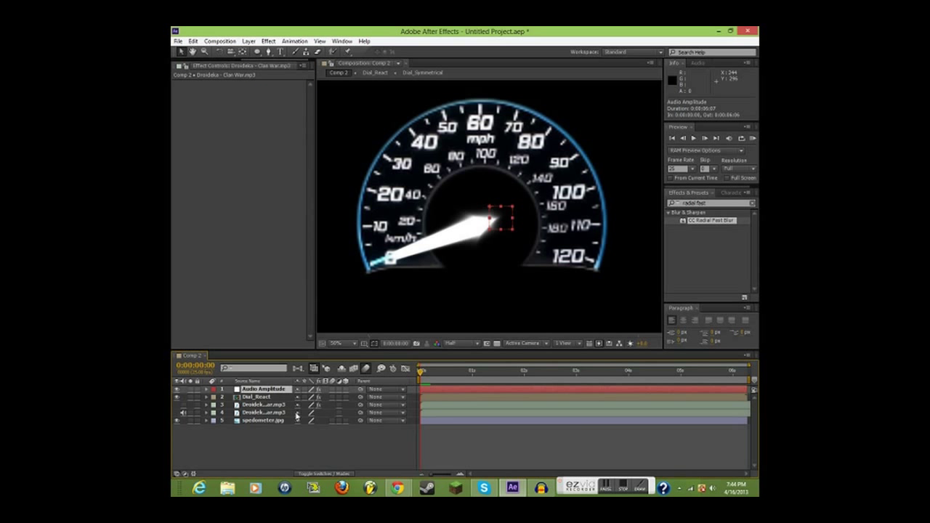
{"action": "left_click", "coordinate": [265, 398]}
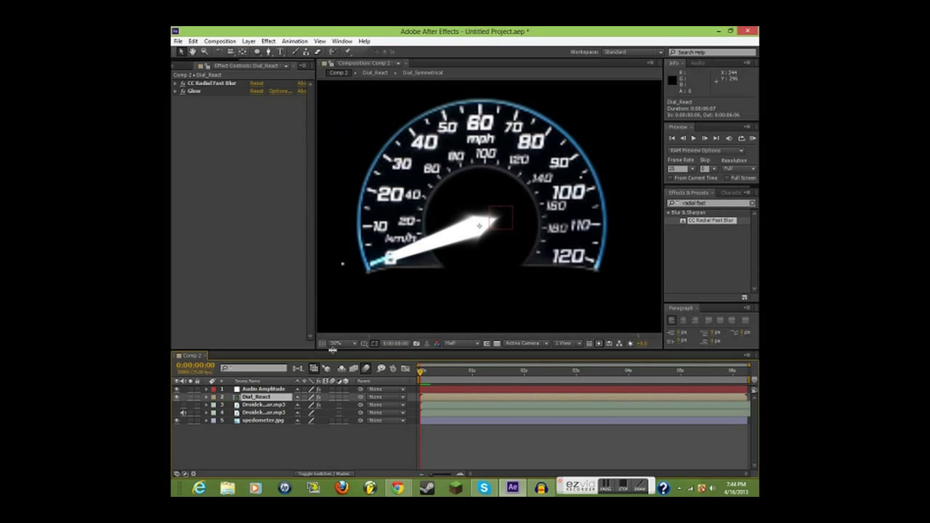
- Find the Trapcode Shine effect and apply it to the spedometer.jpg layer
{"action": "left_click", "coordinate": [263, 419]}
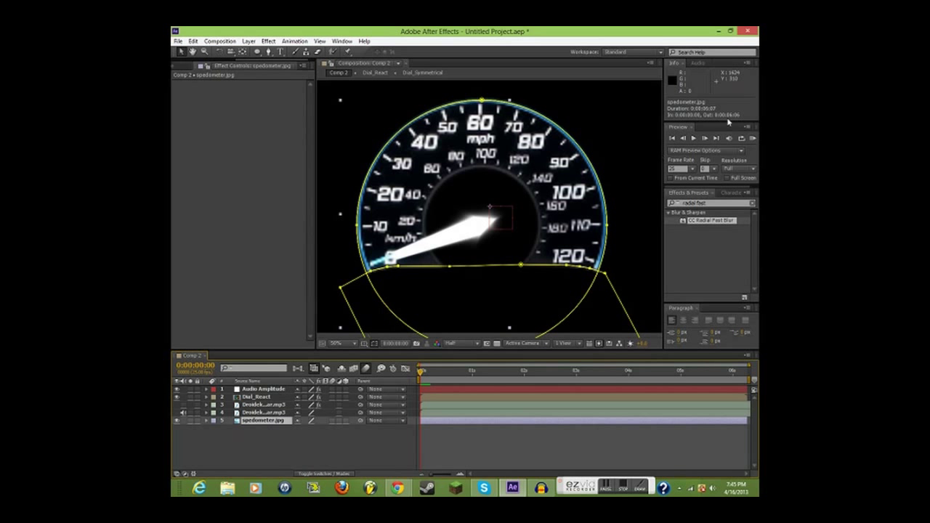
{"action": "left_click", "coordinate": [752, 202]}
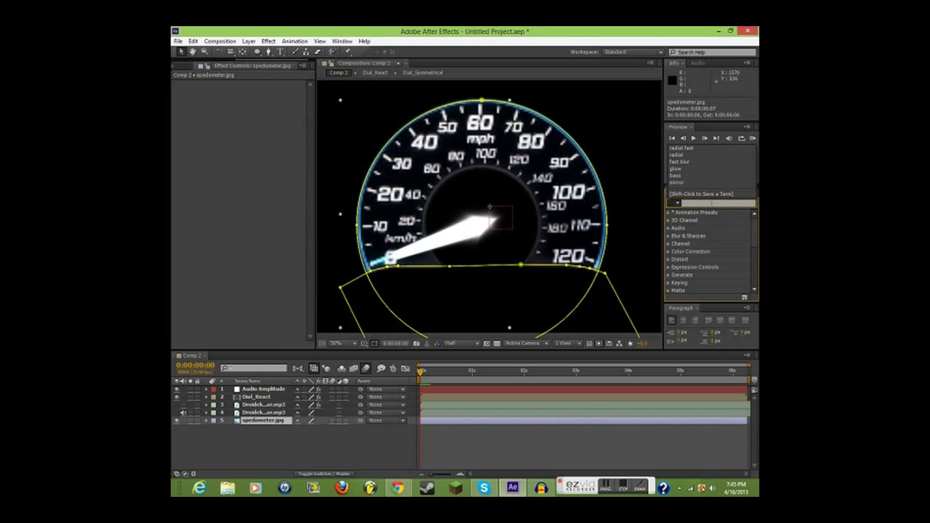
{"action": "left_click", "coordinate": [714, 212]}
{"action": "type", "text": "shine"}
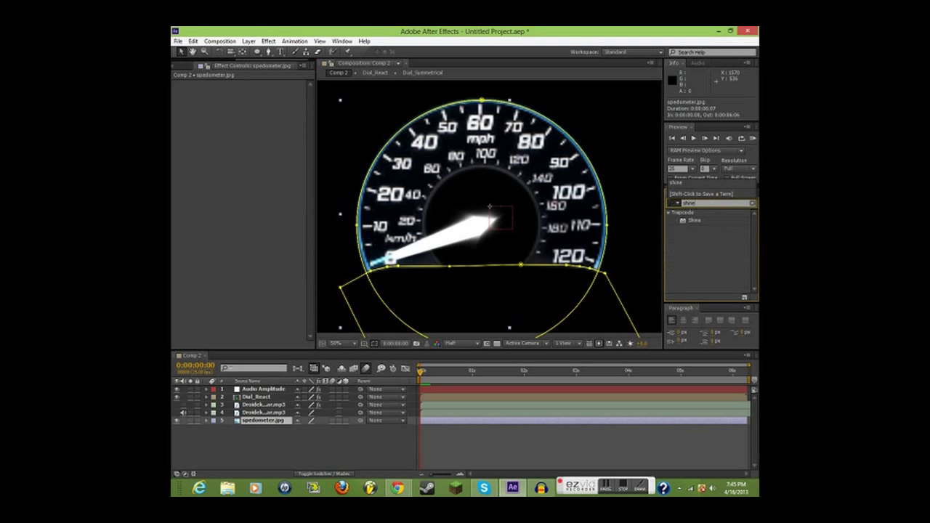
{"action": "left_click_drag", "start_coordinate": [694, 220], "coordinate": [263, 426]}
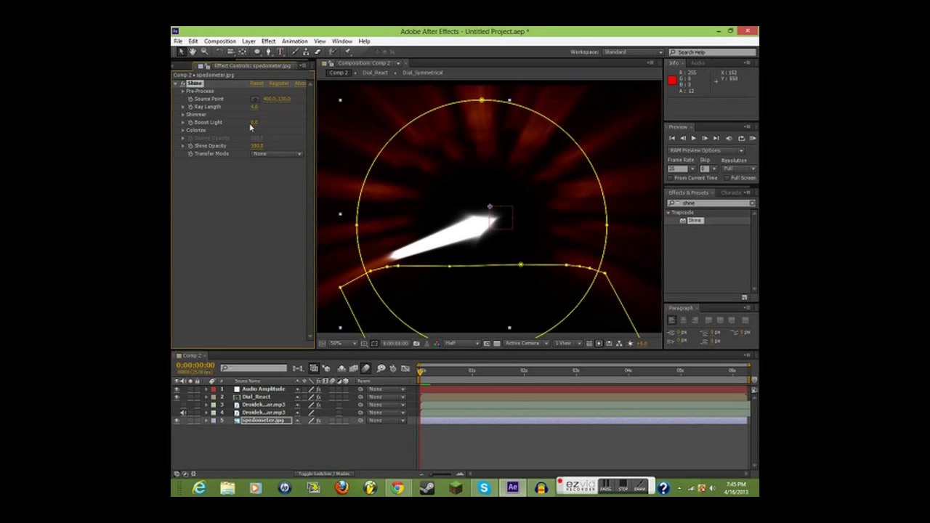
- Reduce the ray length of the speedometer's Shine to 0 and set the composition view's resolution to Full
{"action": "left_click_drag", "start_coordinate": [255, 111], "coordinate": [258, 211]}
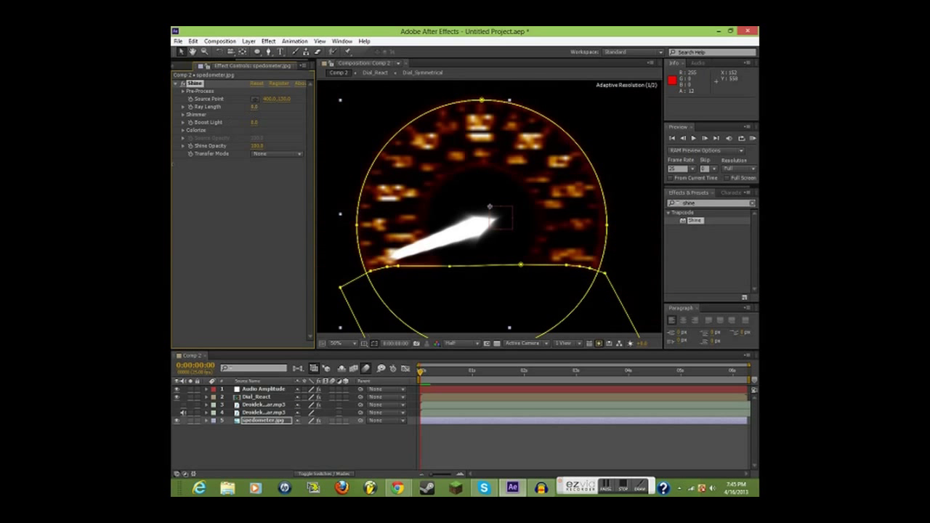
{"action": "left_click", "coordinate": [320, 42]}
{"action": "mouse_move", "coordinate": [426, 89]}
{"action": "left_click", "coordinate": [494, 89]}
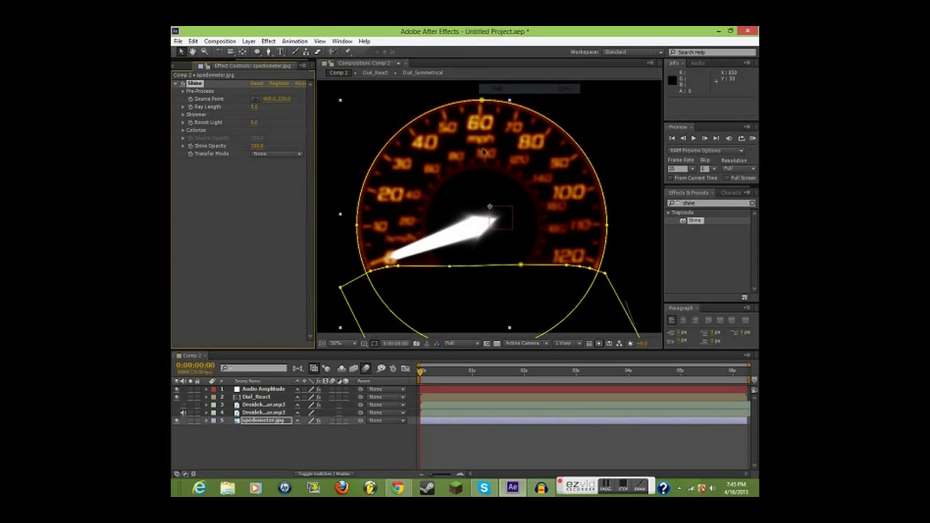
- Set the Colorize preset of the speedometer's Shine effect to Electric
{"action": "left_click", "coordinate": [183, 131]}
{"action": "left_click", "coordinate": [270, 138]}
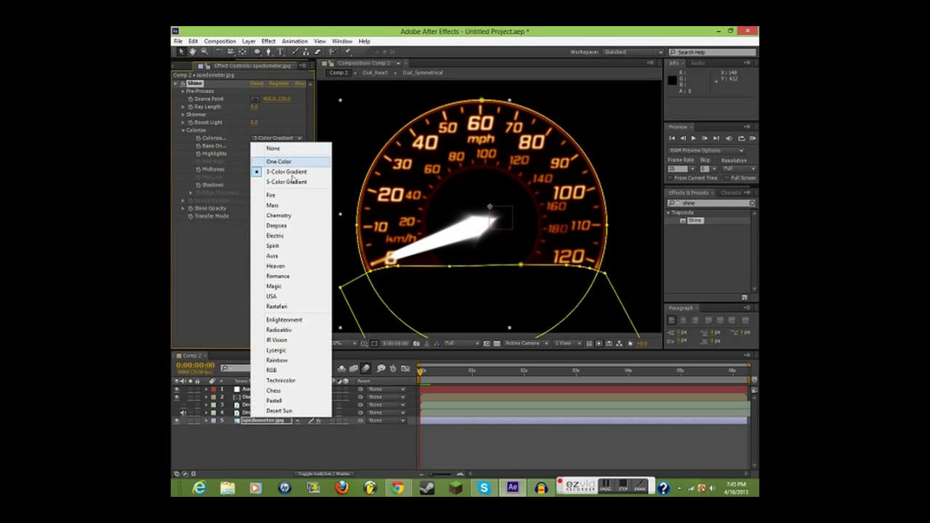
{"action": "left_click", "coordinate": [294, 236]}
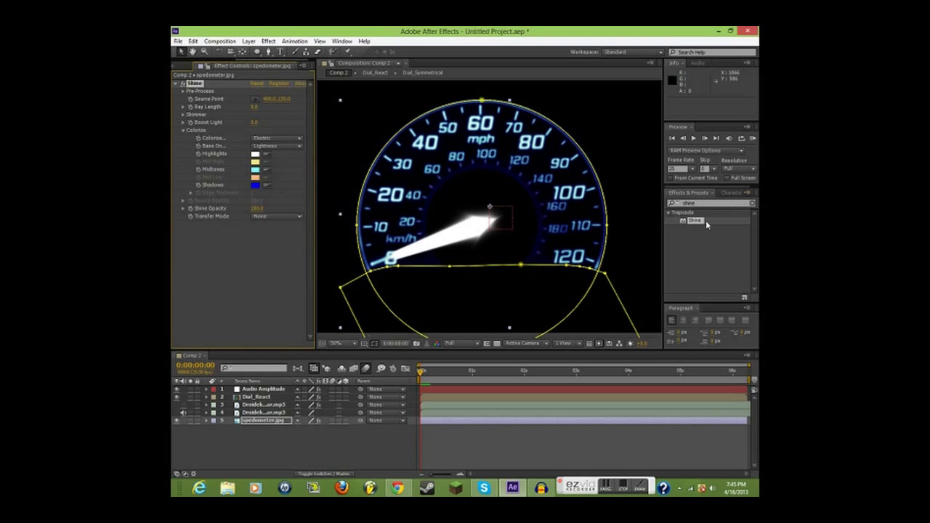
- Apply Shine with a very short ray length to Dial_React and set the layer's blending mode to Add
{"action": "left_click_drag", "start_coordinate": [695, 219], "coordinate": [273, 398]}
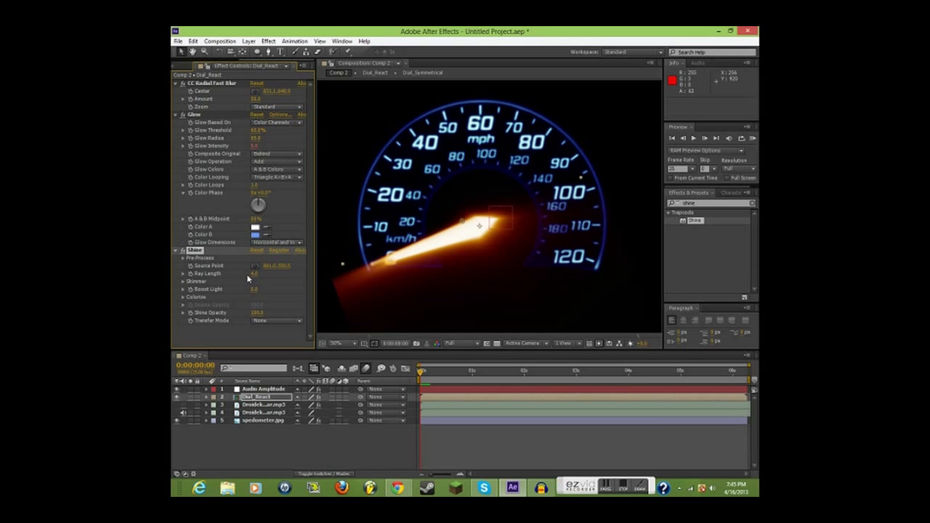
{"action": "left_click_drag", "start_coordinate": [253, 274], "coordinate": [225, 274]}
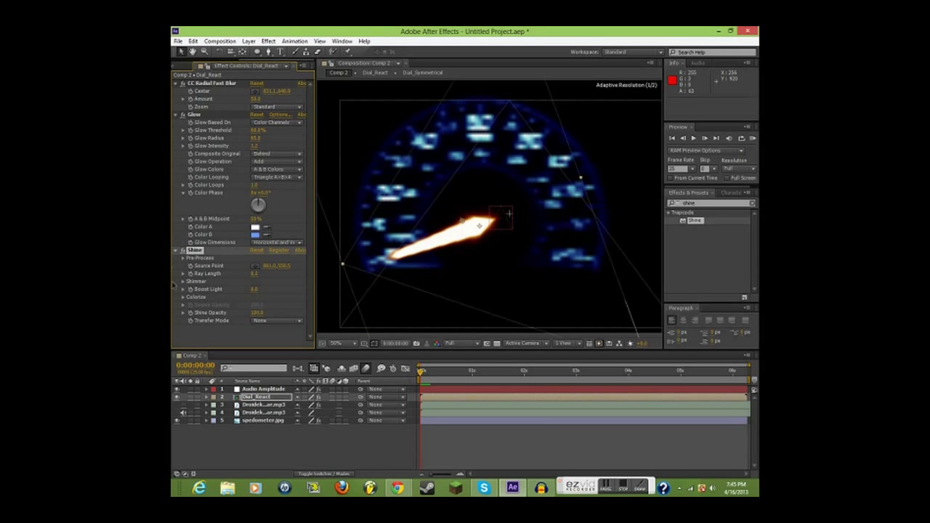
{"action": "left_click", "coordinate": [318, 474]}
{"action": "left_click", "coordinate": [313, 396]}
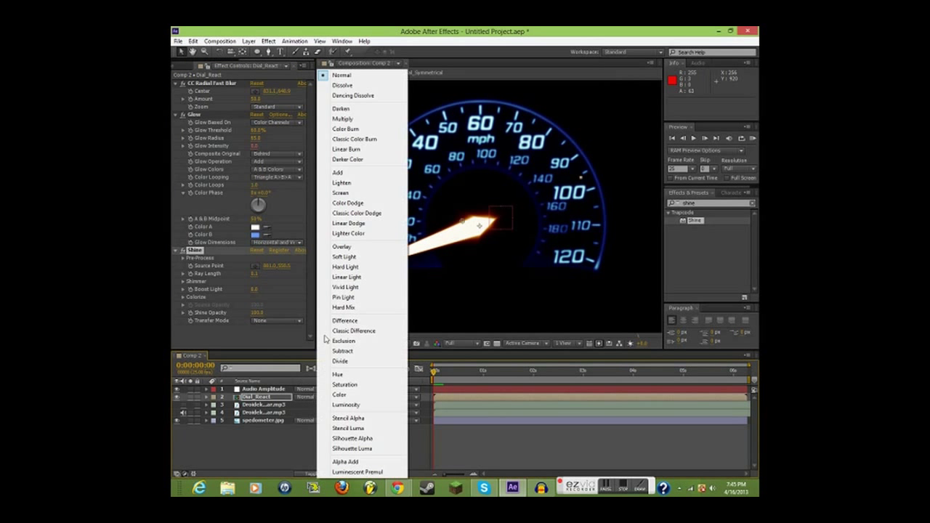
{"action": "left_click", "coordinate": [353, 172]}
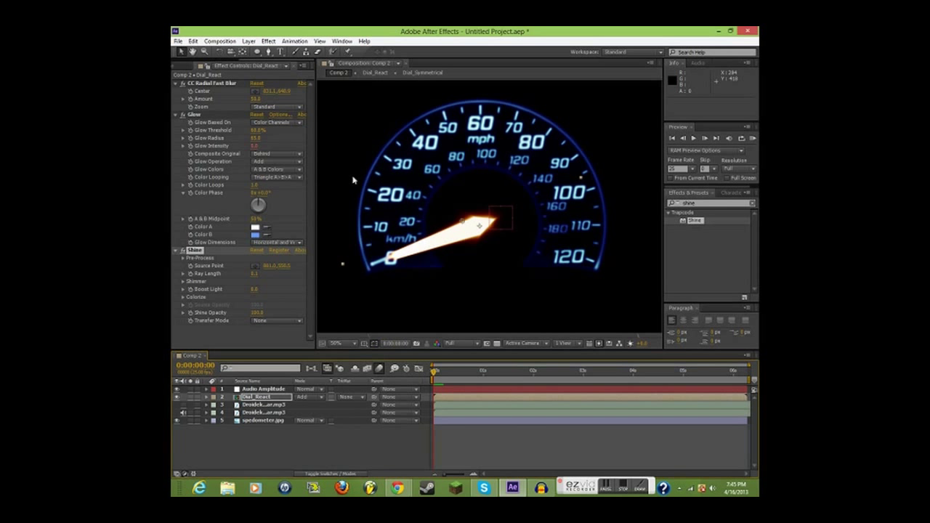
- Set the Colorize preset of Dial_React's Shine effect to Electric
{"action": "left_click", "coordinate": [182, 298]}
{"action": "left_click", "coordinate": [264, 289]}
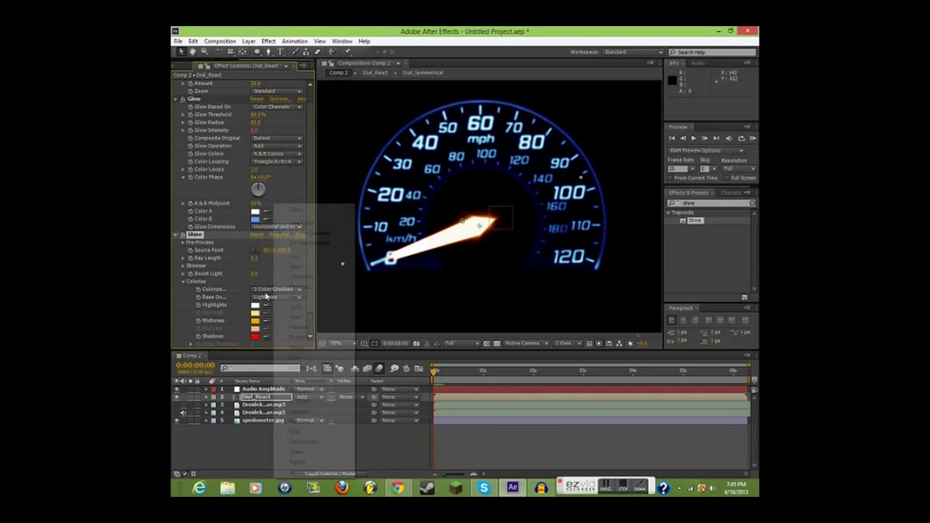
{"action": "left_click", "coordinate": [298, 296]}
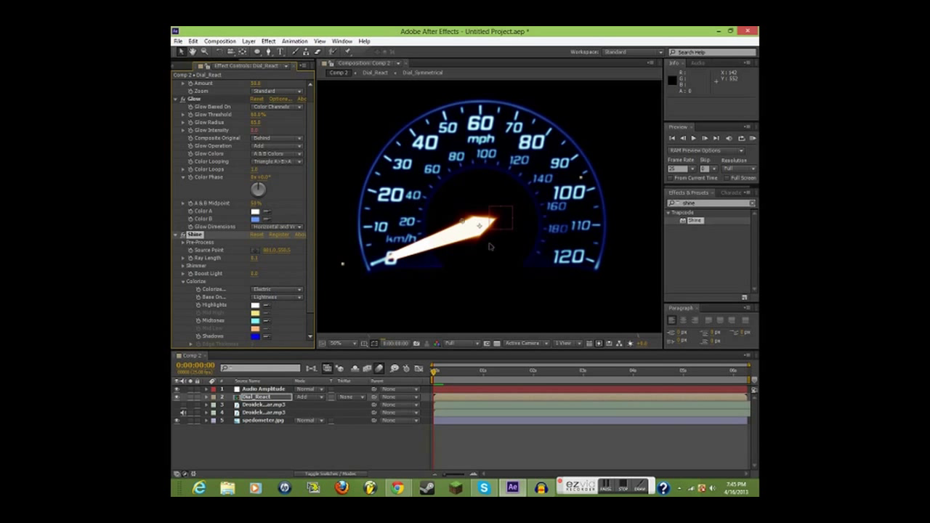
- Move Dial_React's Shine source point onto the needle's pivot at about 836, 621.4, and fine-tune its ray length
{"action": "left_click_drag", "start_coordinate": [464, 224], "coordinate": [480, 227]}
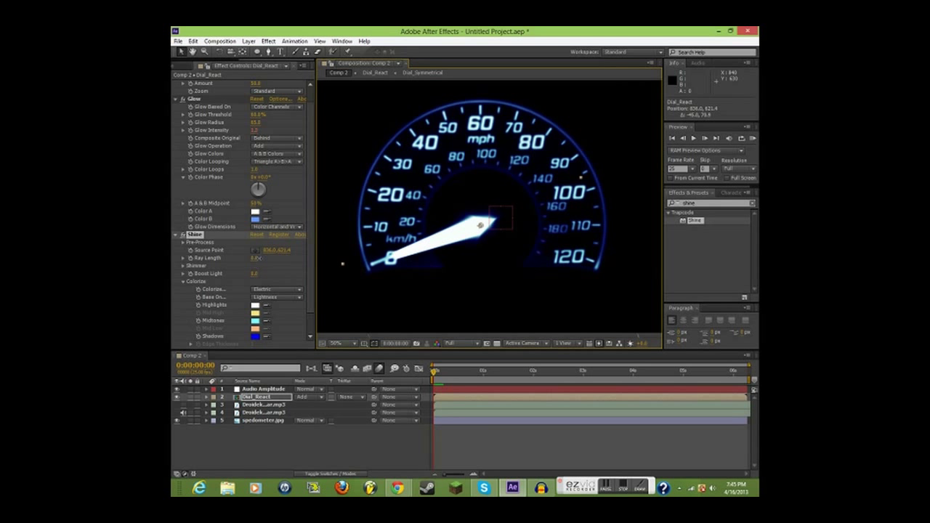
{"action": "left_click_drag", "start_coordinate": [255, 261], "coordinate": [270, 261]}
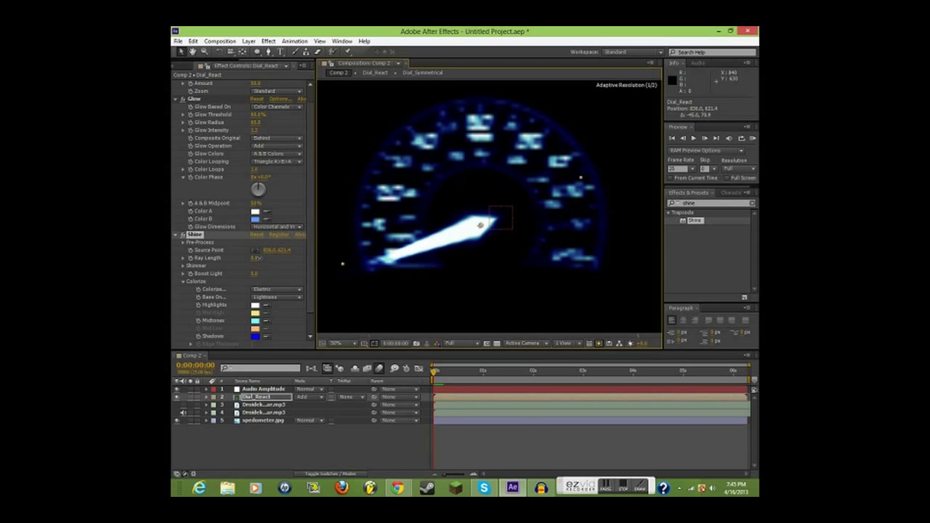
{"action": "left_click", "coordinate": [365, 298]}
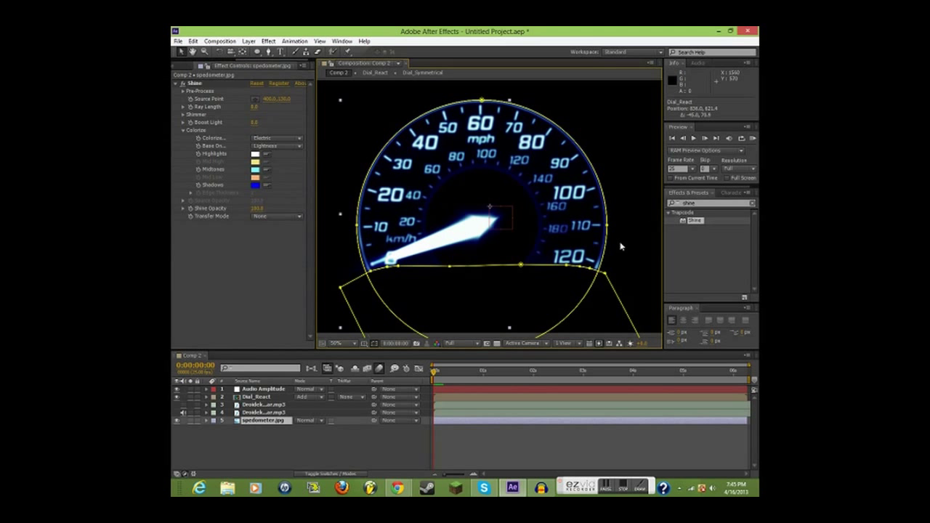
- Move the playhead to 0:00:00:11 and examine the needle and dial in the composition, close up and as a whole
{"action": "left_click_drag", "start_coordinate": [440, 372], "coordinate": [458, 383]}
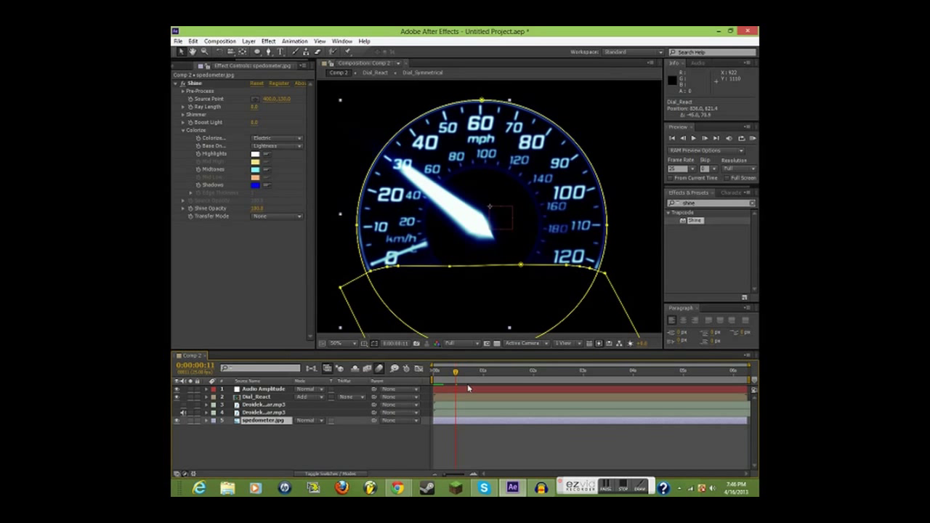
{"action": "scroll", "coordinate": [542, 213], "scroll_direction": "down", "scroll_amount": 4}
{"action": "scroll", "coordinate": [541, 213], "scroll_direction": "up", "scroll_amount": 2}
{"action": "left_click", "coordinate": [375, 300]}
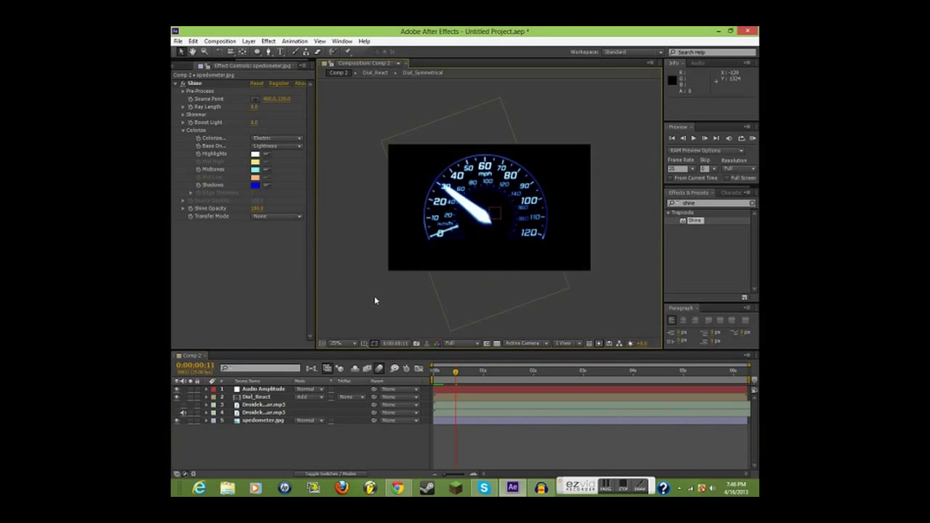
{"action": "scroll", "coordinate": [513, 247], "scroll_direction": "up", "scroll_amount": 2}
{"action": "scroll", "coordinate": [459, 253], "scroll_direction": "up", "scroll_amount": 3}
{"action": "scroll", "coordinate": [460, 253], "scroll_direction": "down", "scroll_amount": 1}
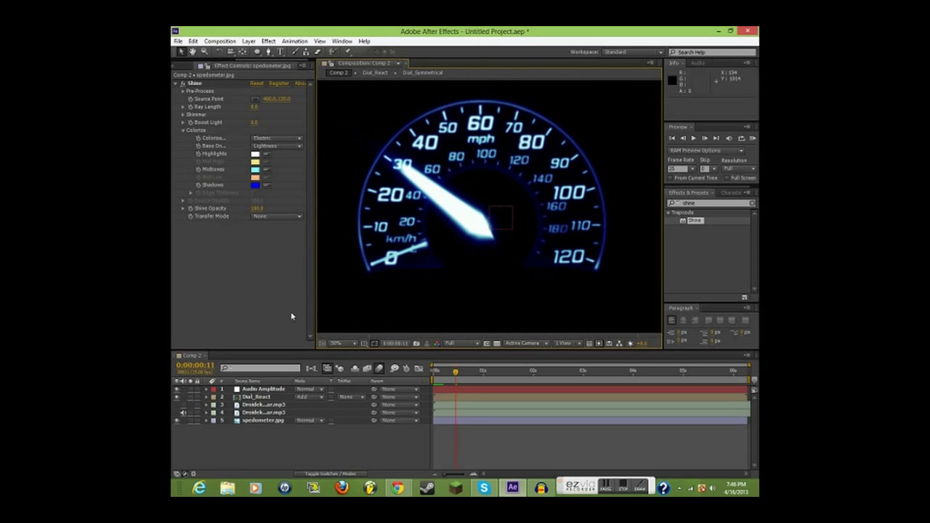
{"action": "scroll", "coordinate": [351, 300], "scroll_direction": "down", "scroll_amount": 1}
{"action": "scroll", "coordinate": [350, 300], "scroll_direction": "up", "scroll_amount": 1}
{"action": "scroll", "coordinate": [376, 295], "scroll_direction": "down", "scroll_amount": 2}
{"action": "scroll", "coordinate": [375, 296], "scroll_direction": "down", "scroll_amount": 2}
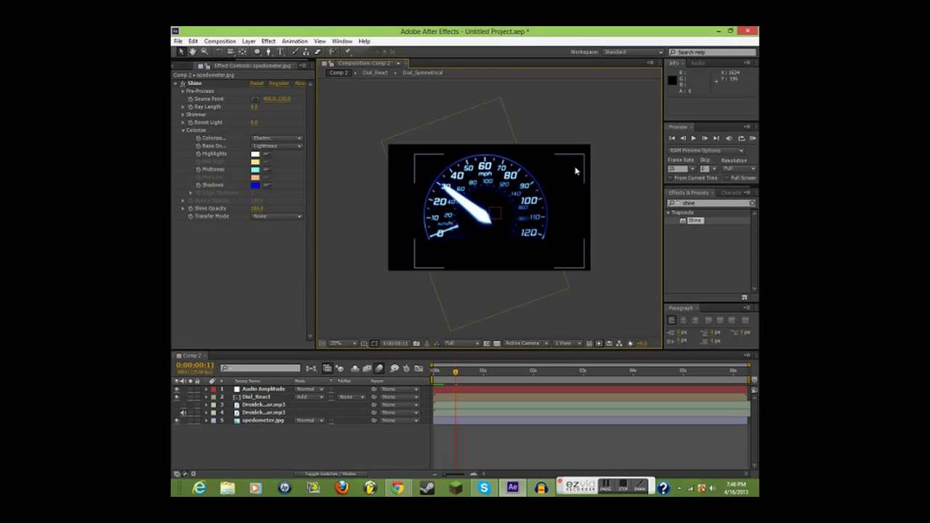
{"action": "left_click", "coordinate": [550, 276]}
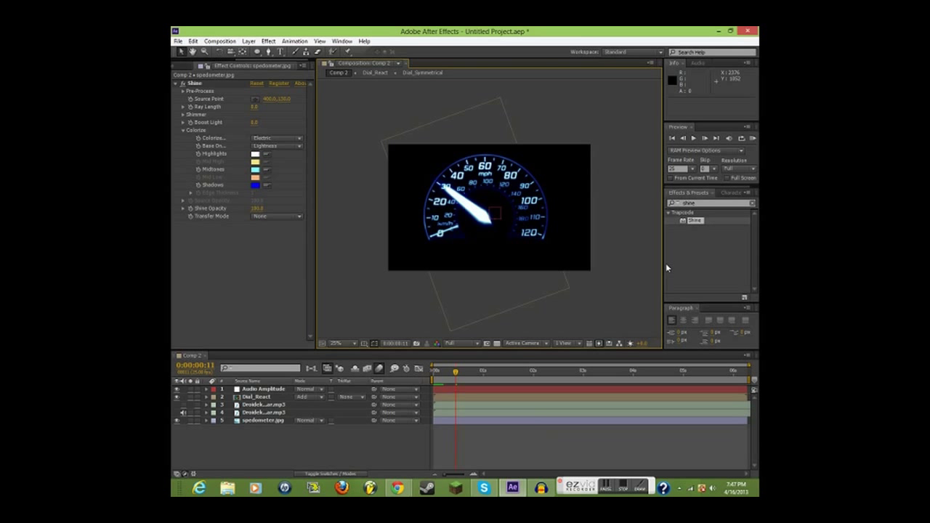
{"action": "left_click", "coordinate": [632, 487]}
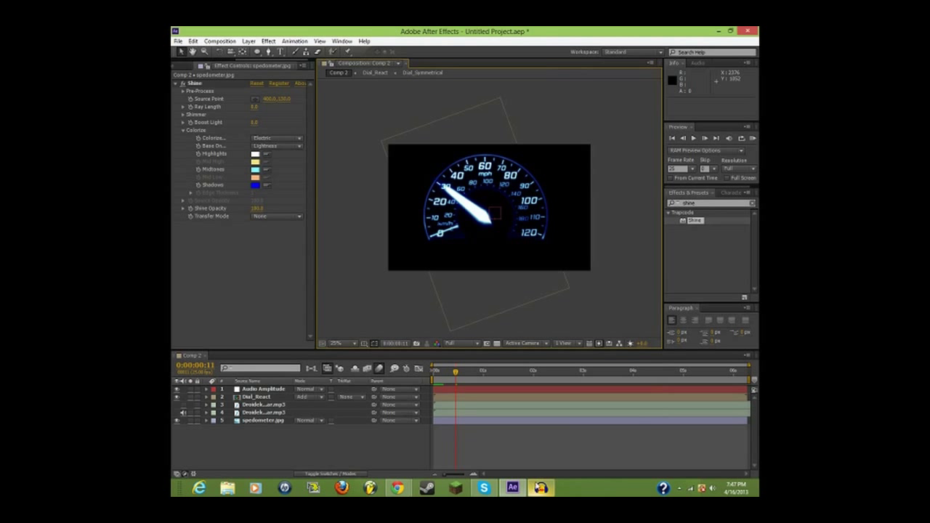